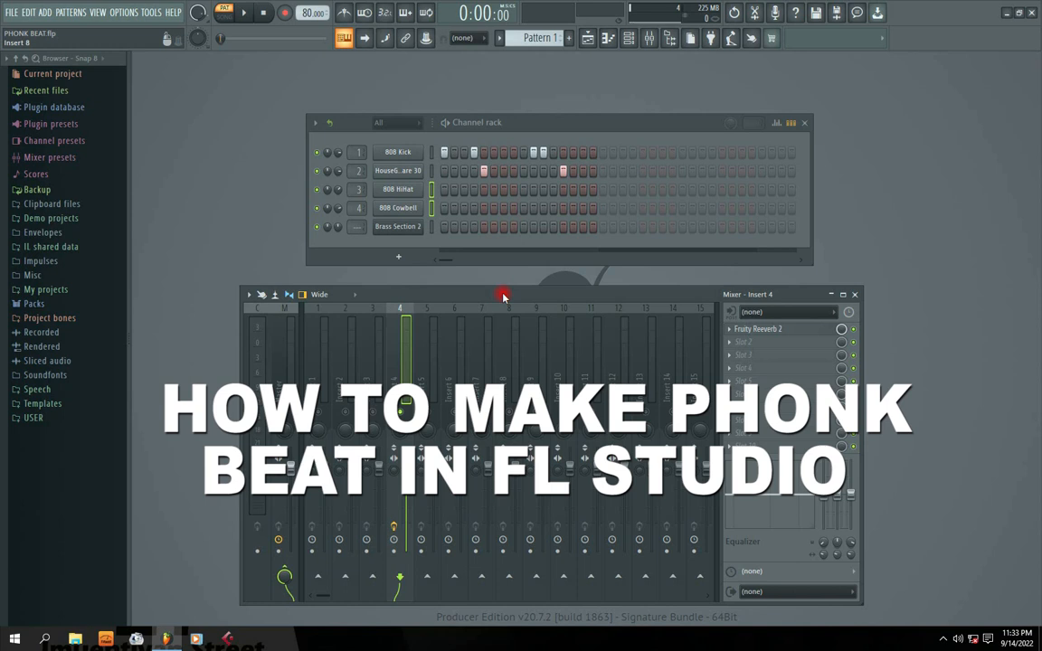
double_click(432, 184)
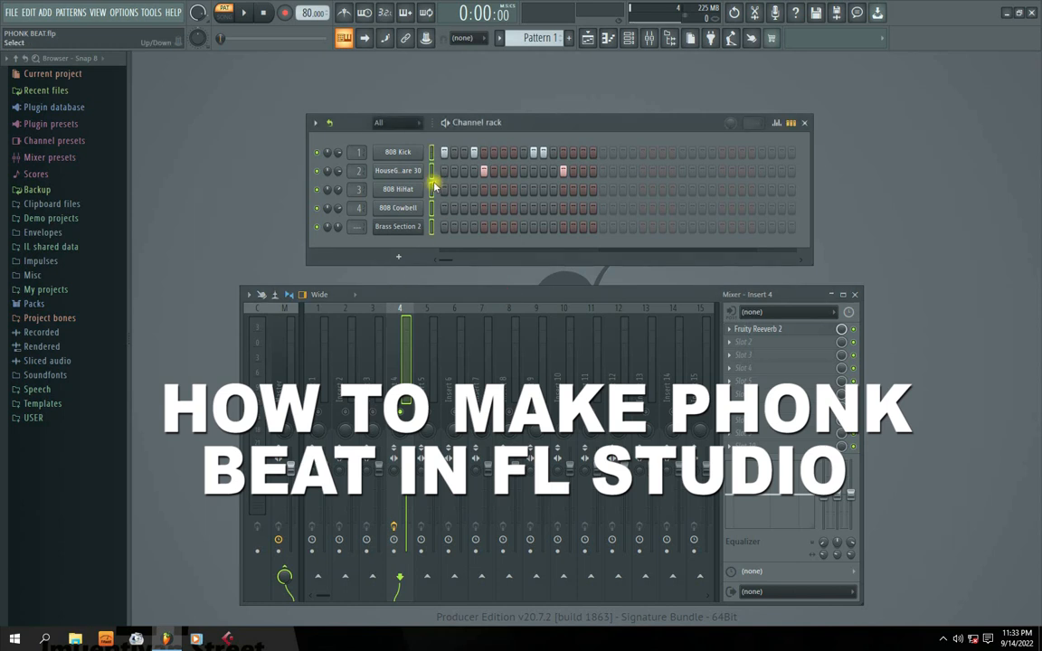
click(432, 190)
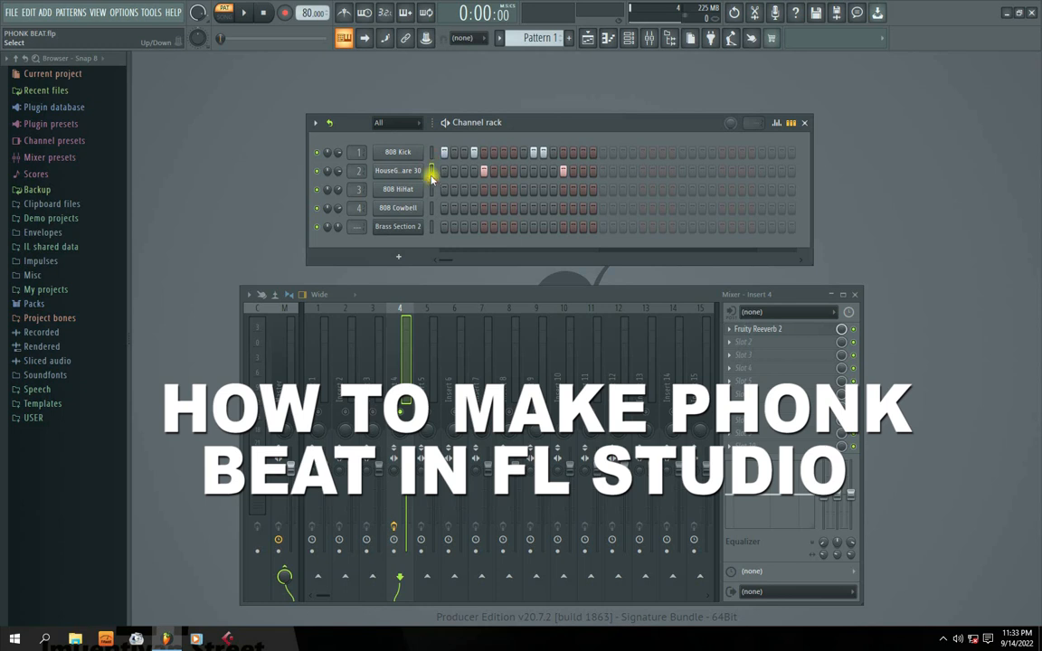
drag(500, 127, 460, 122)
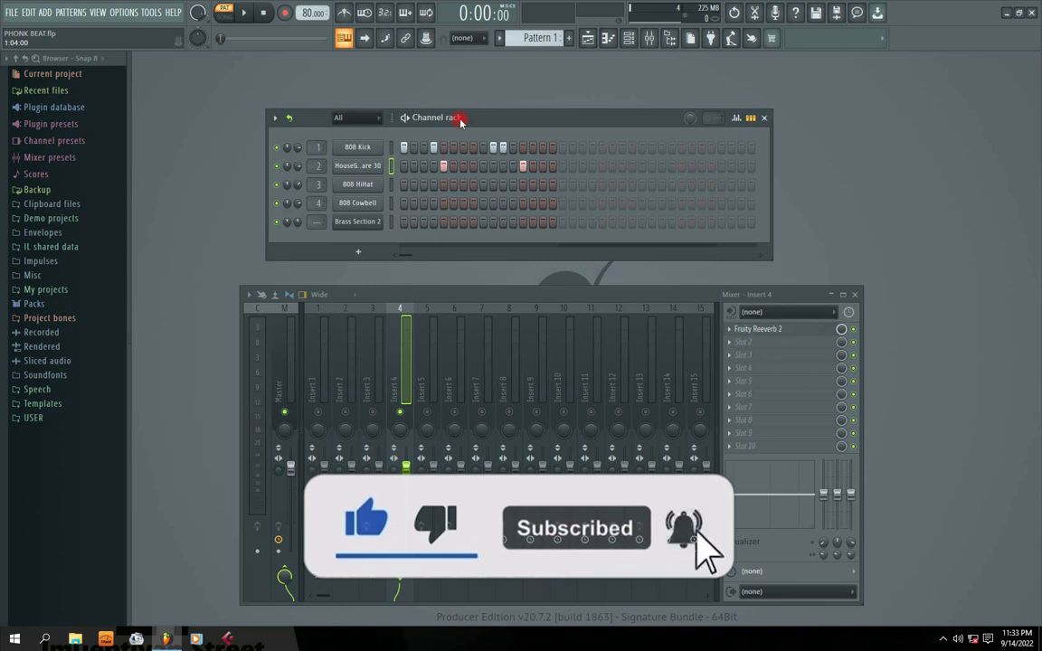
Preview the 808 Cowbell sample and close its channel settings
click(362, 205)
click(642, 435)
click(845, 200)
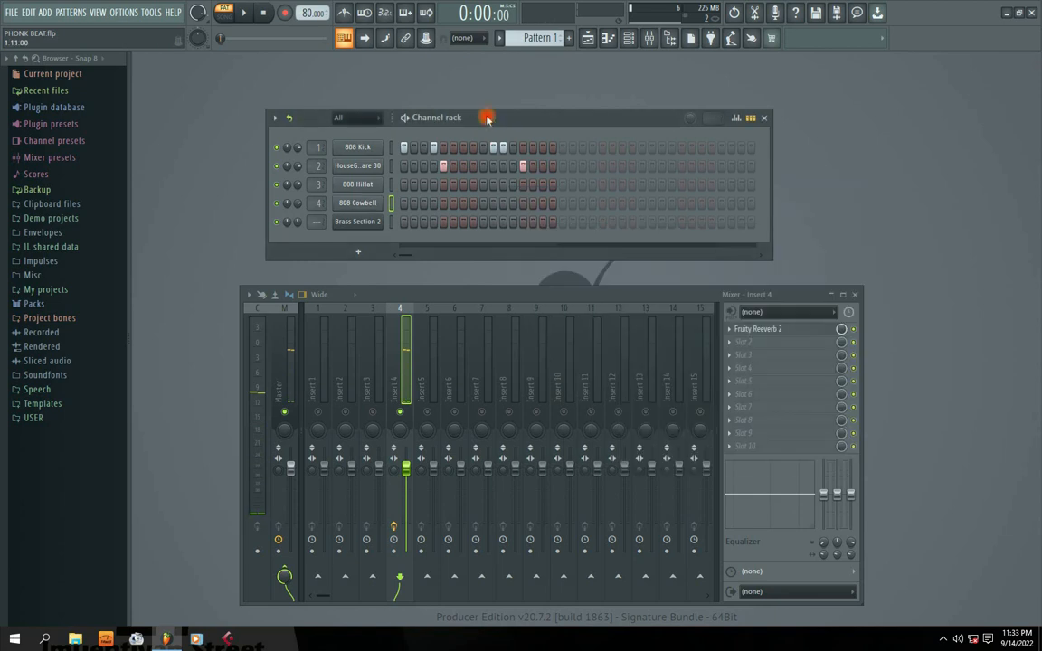
mouse_move(487, 118)
mouse_down()
mouse_move(463, 138)
mouse_move(488, 117)
mouse_move(491, 125)
mouse_up()
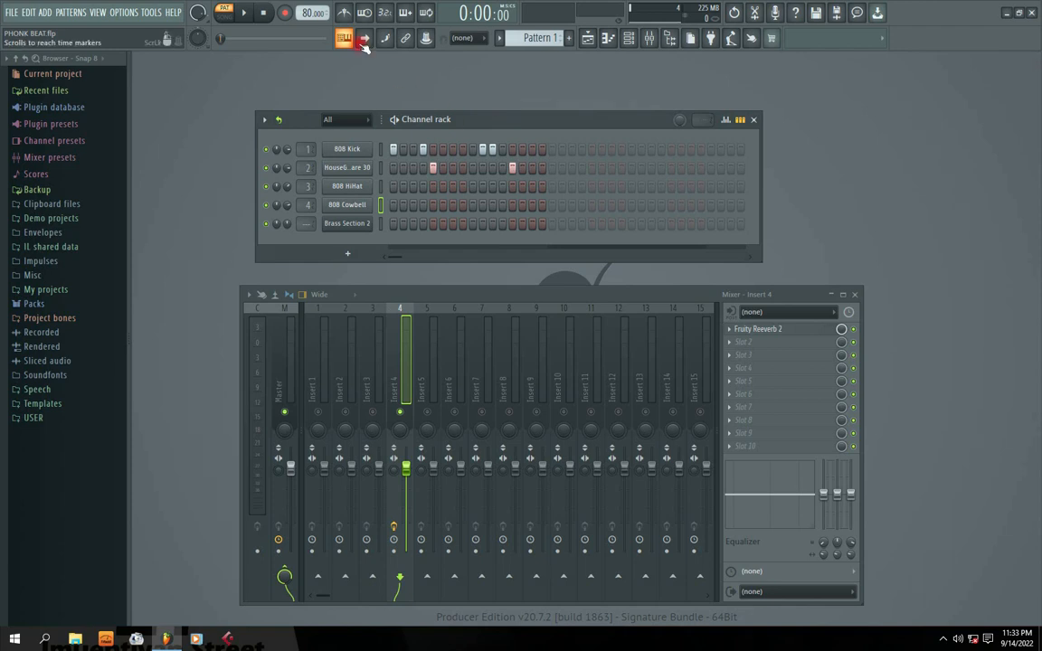
Try a project tempo of 100 BPM and set it back to 80 BPM
right_click(308, 13)
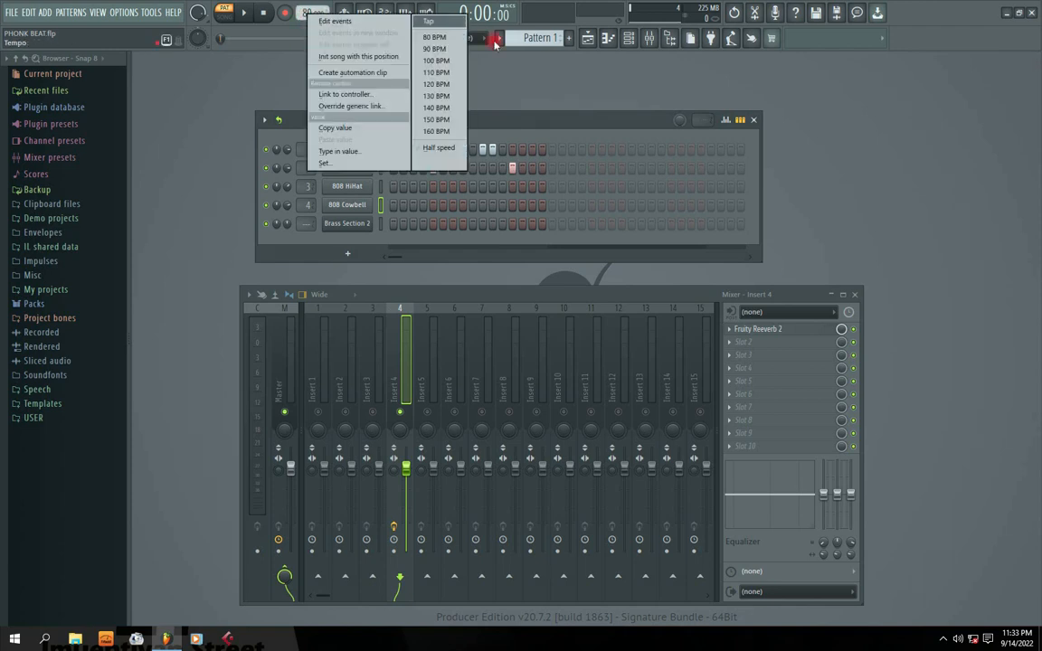
click(436, 60)
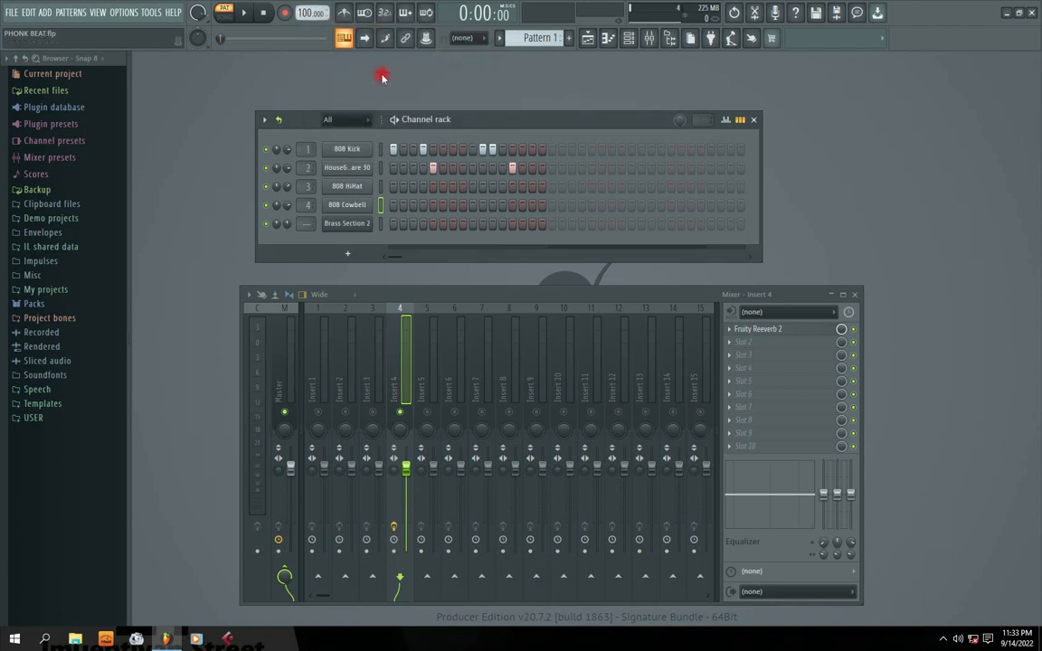
drag(457, 122, 445, 127)
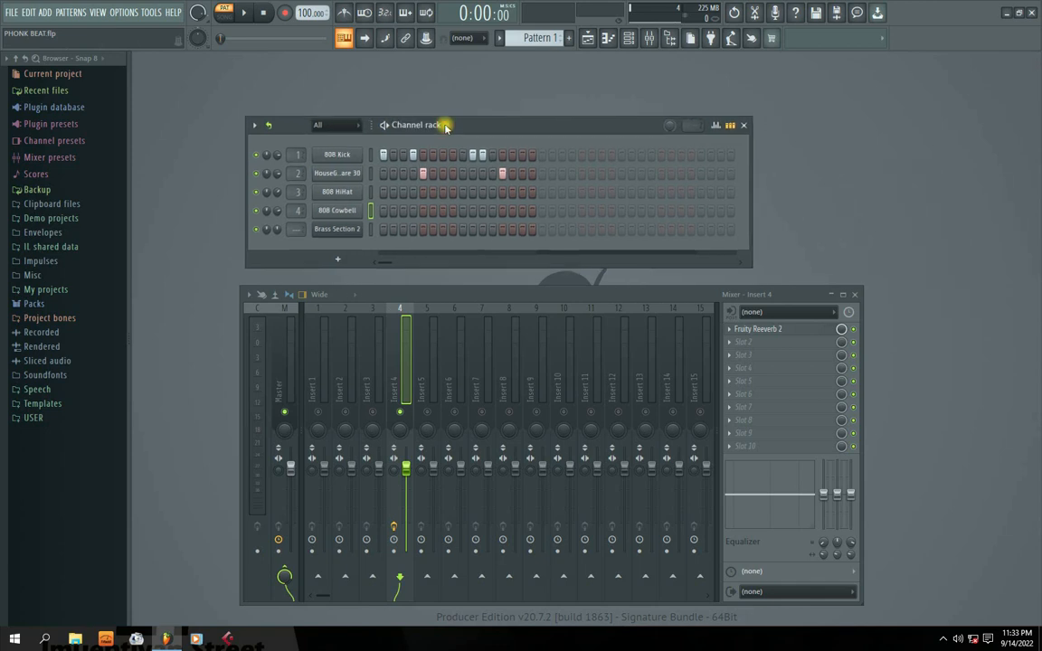
right_click(305, 13)
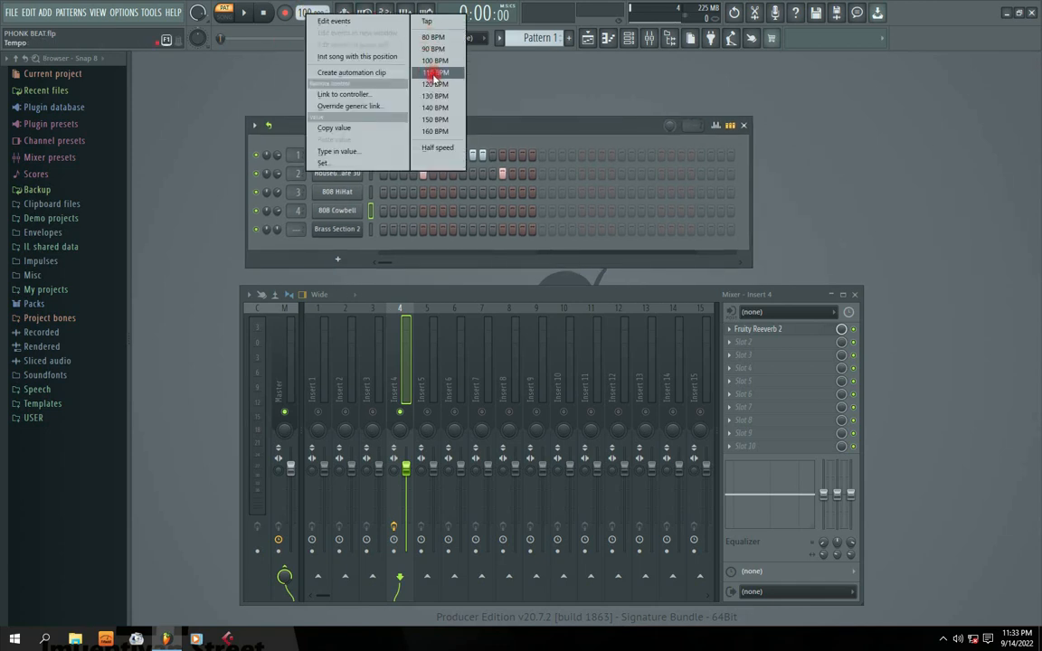
click(431, 39)
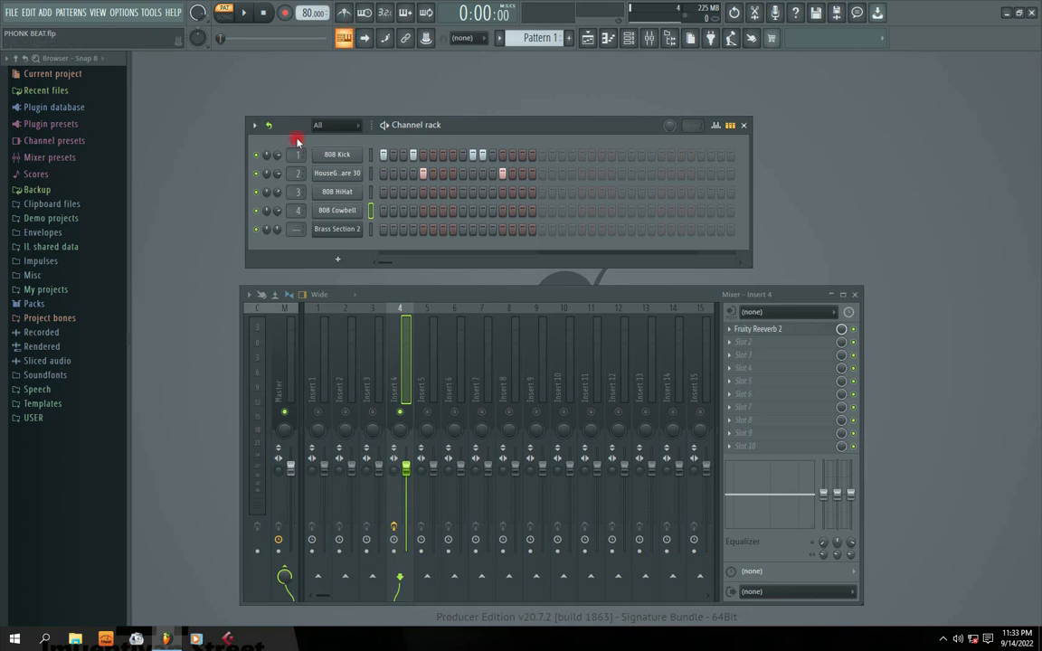
Play the pattern with the metronome on and the drum channels muted, and unmute the 808 Kick and HouseGen Snare 30 channels
click(257, 155)
click(257, 174)
click(344, 13)
key(space)
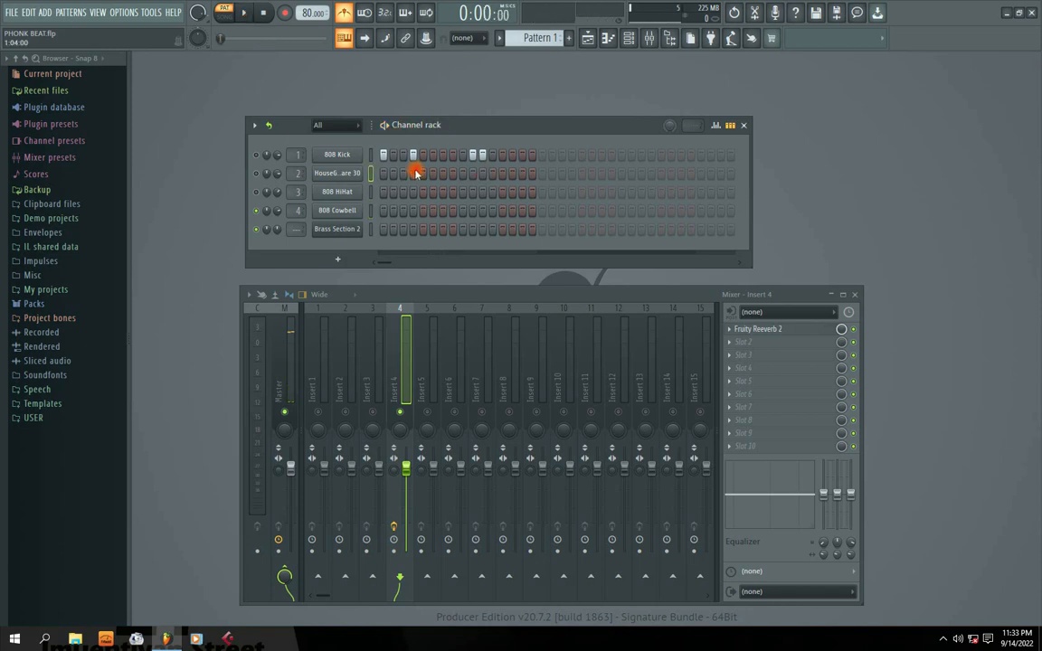
click(387, 126)
click(257, 155)
drag(444, 133, 470, 133)
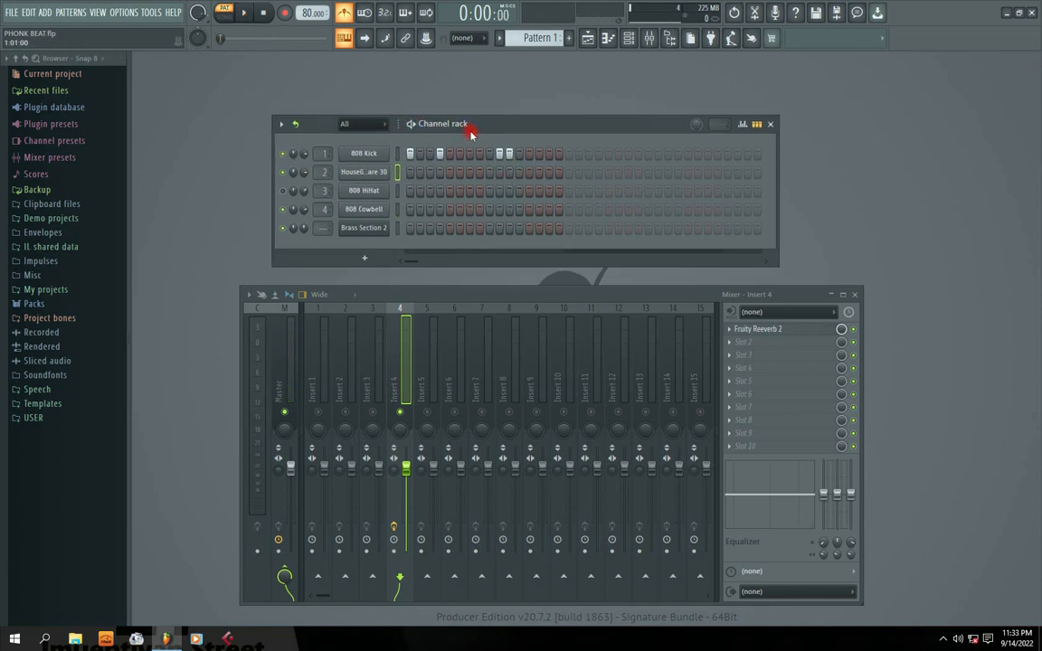
Re-enable all the muted mixer inserts so that every channel can be heard
click(360, 155)
click(845, 207)
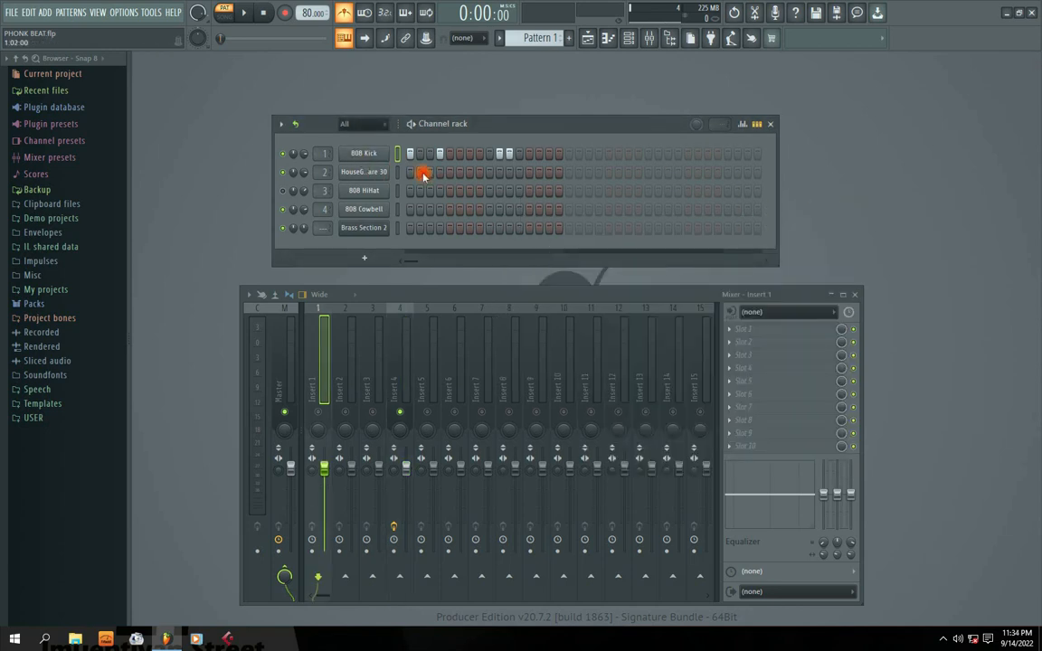
click(362, 152)
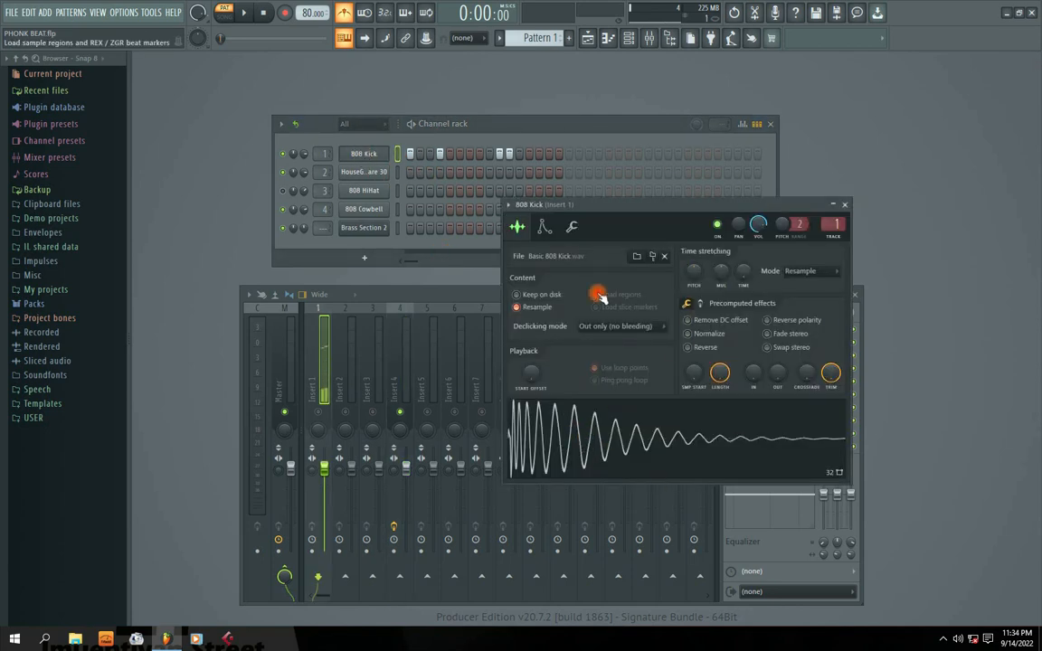
click(362, 428)
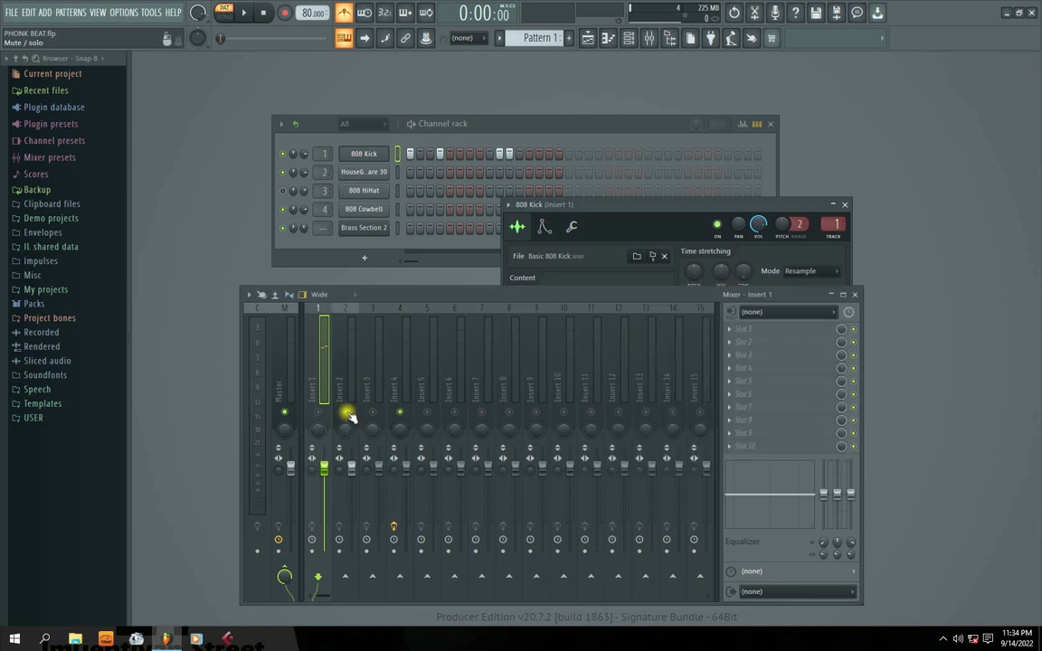
click(358, 142)
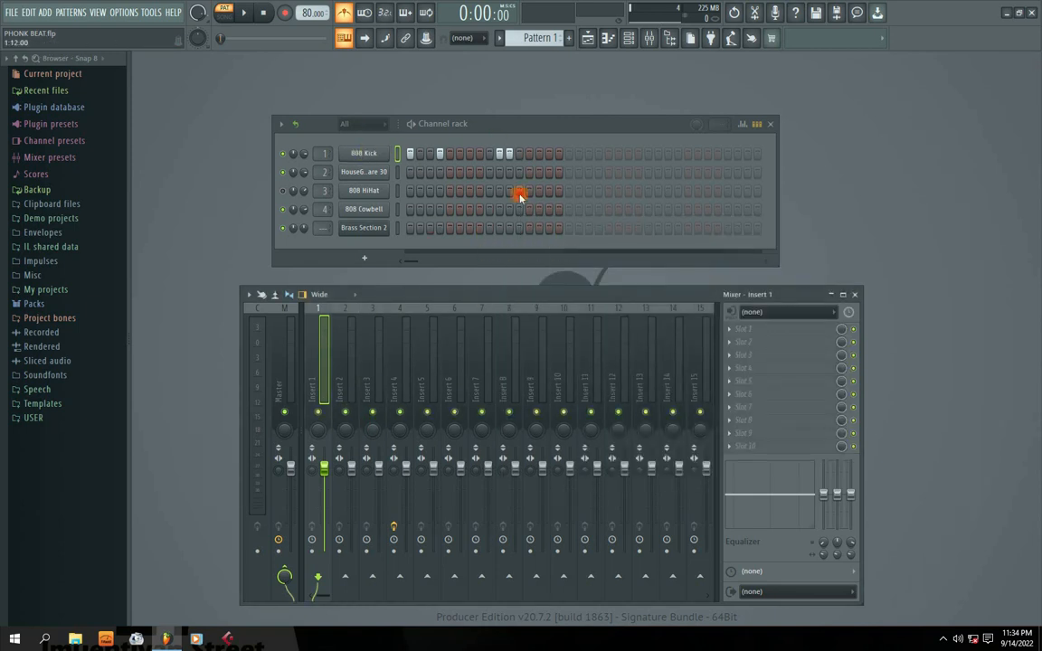
Preview the 808 Kick, HouseGen Snare 30 and 808 HiHat samples, closing each channel's settings
click(356, 156)
click(574, 418)
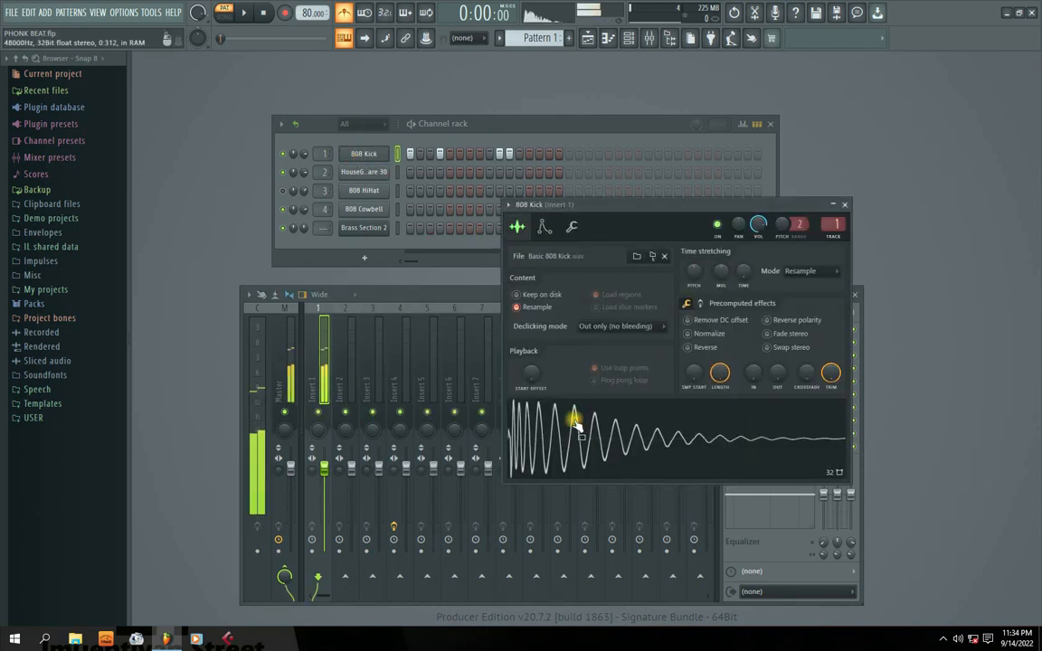
click(830, 203)
click(379, 172)
click(642, 449)
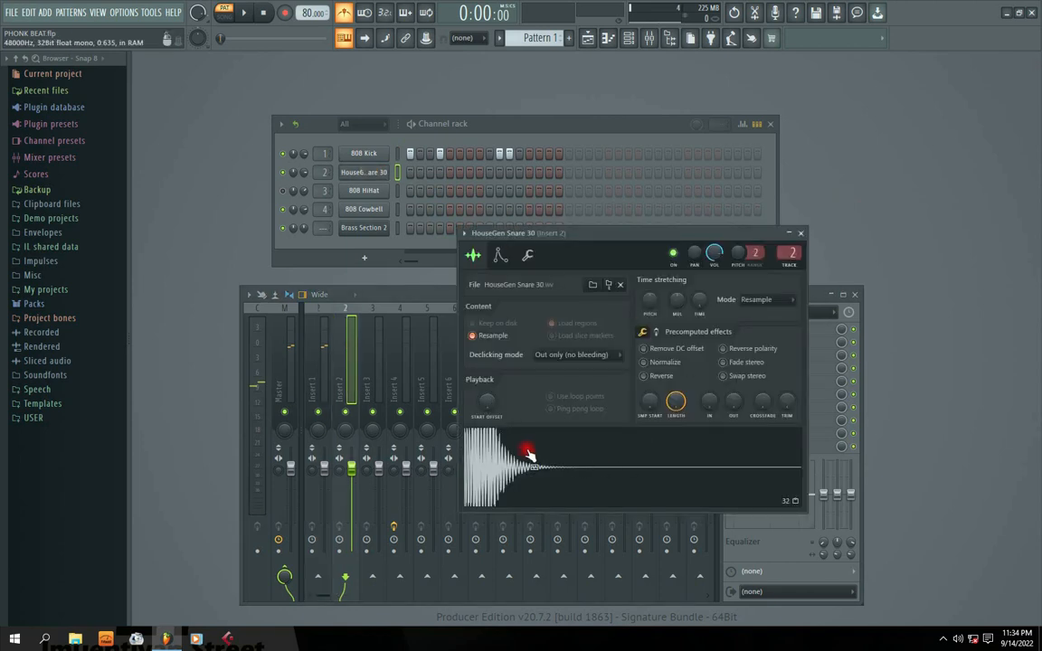
click(799, 232)
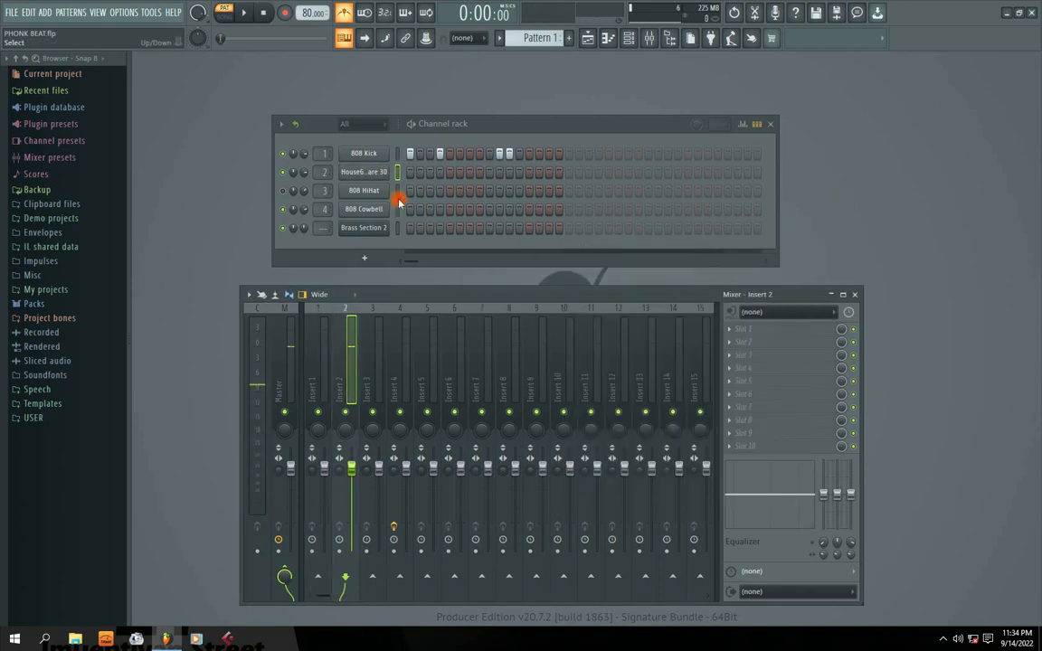
click(363, 191)
click(599, 419)
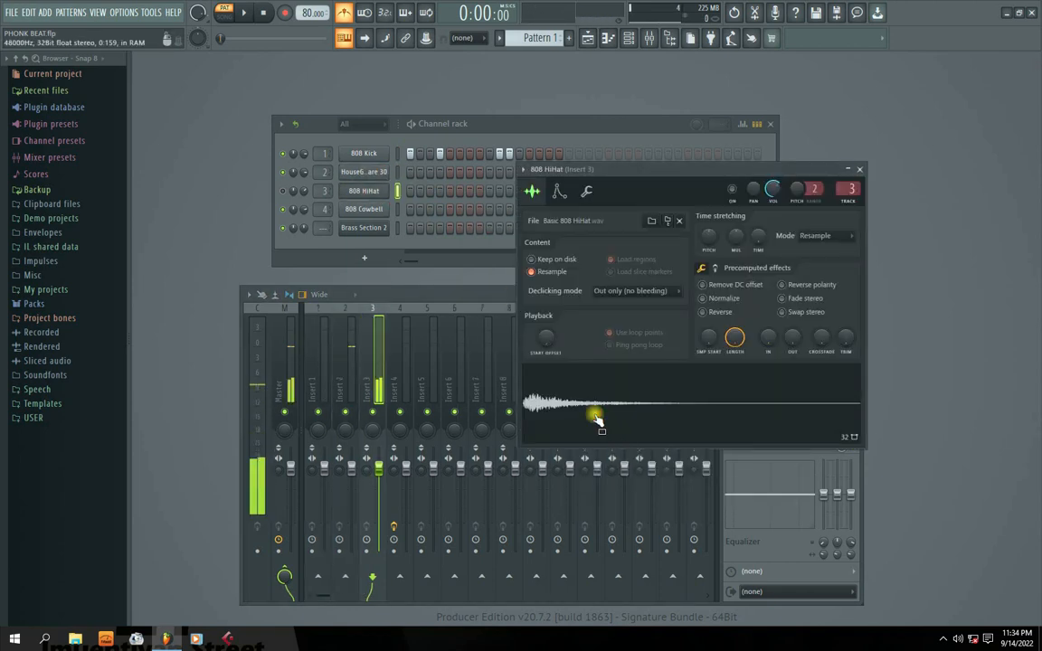
click(862, 172)
Move the mixer further down to leave a gap below the channel rack
drag(477, 121, 480, 135)
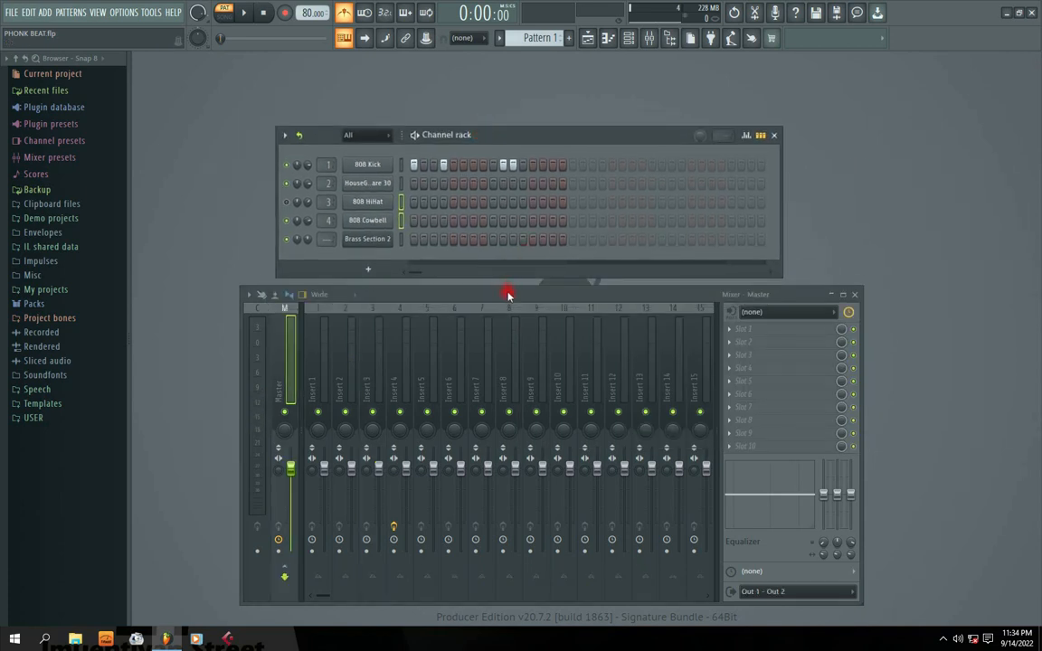
drag(507, 295, 521, 337)
drag(490, 139, 496, 141)
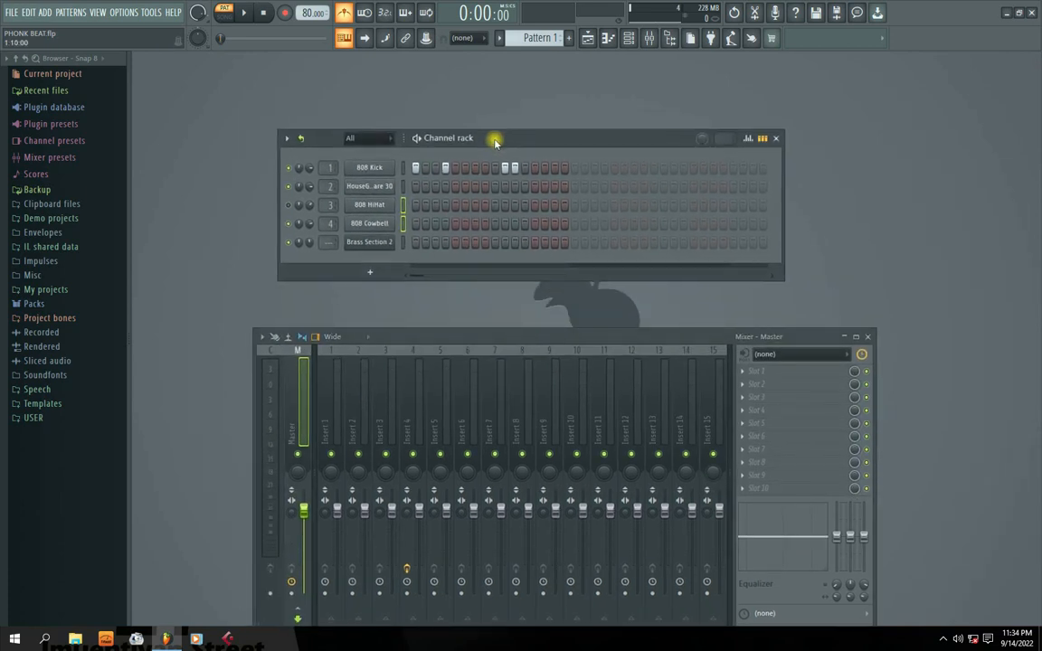
Listen once more to the kick, snare and hi-hat samples through their channel settings
click(384, 171)
click(598, 431)
click(872, 203)
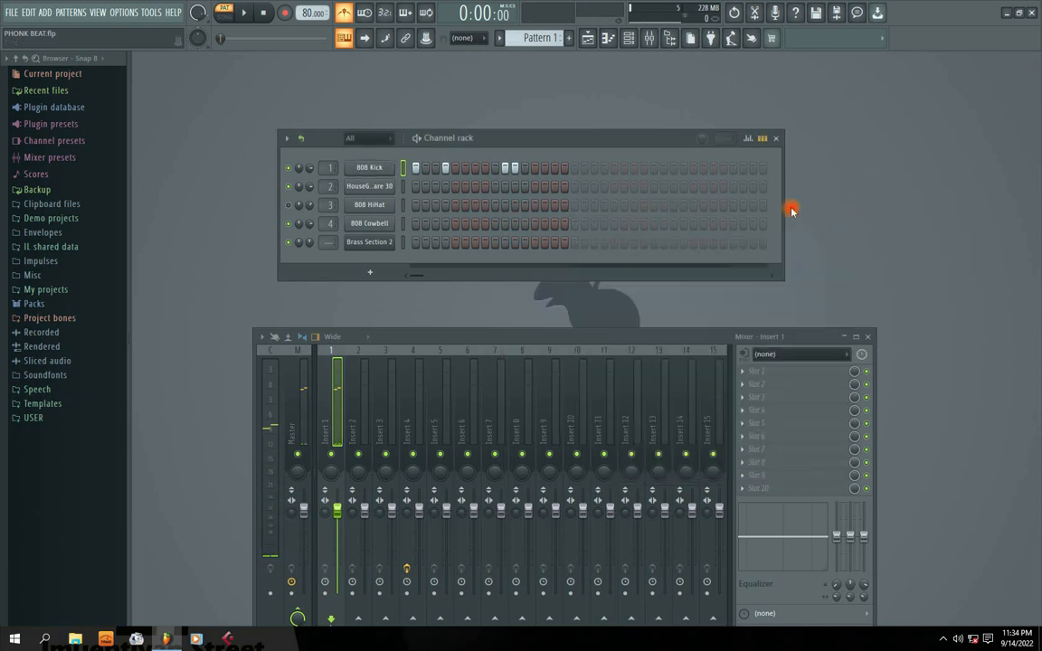
click(367, 185)
click(593, 452)
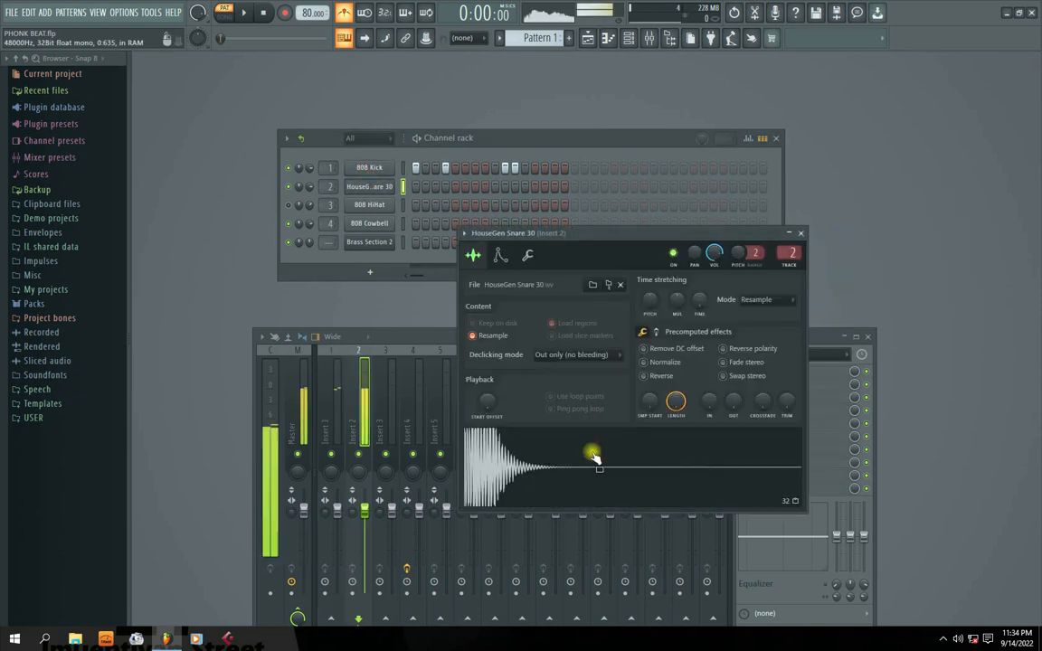
click(799, 235)
click(369, 204)
click(624, 397)
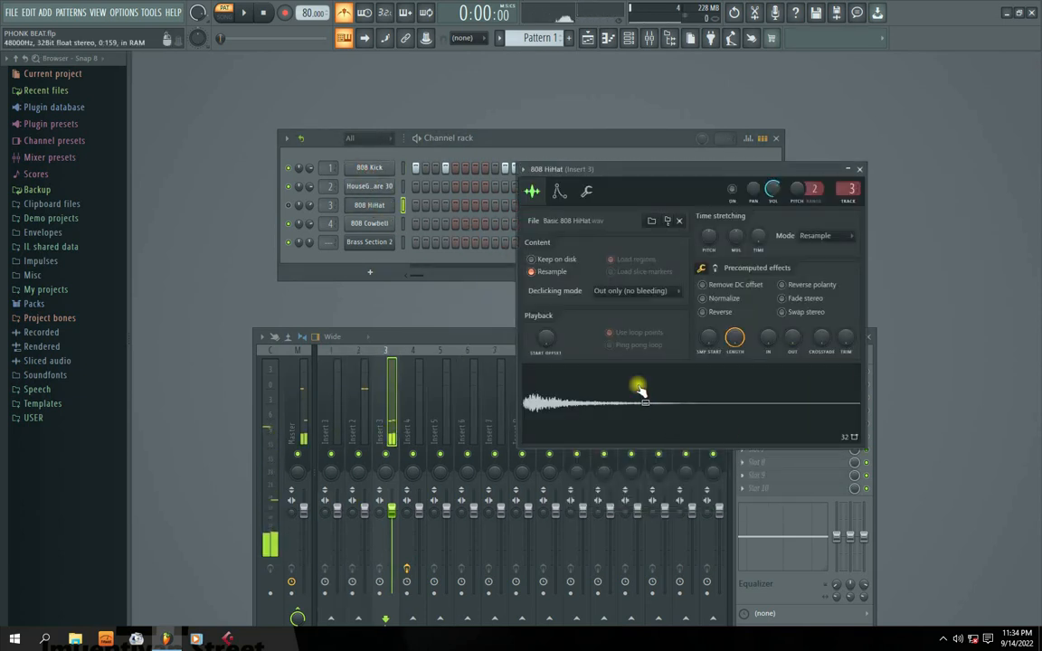
click(848, 144)
drag(497, 141, 457, 136)
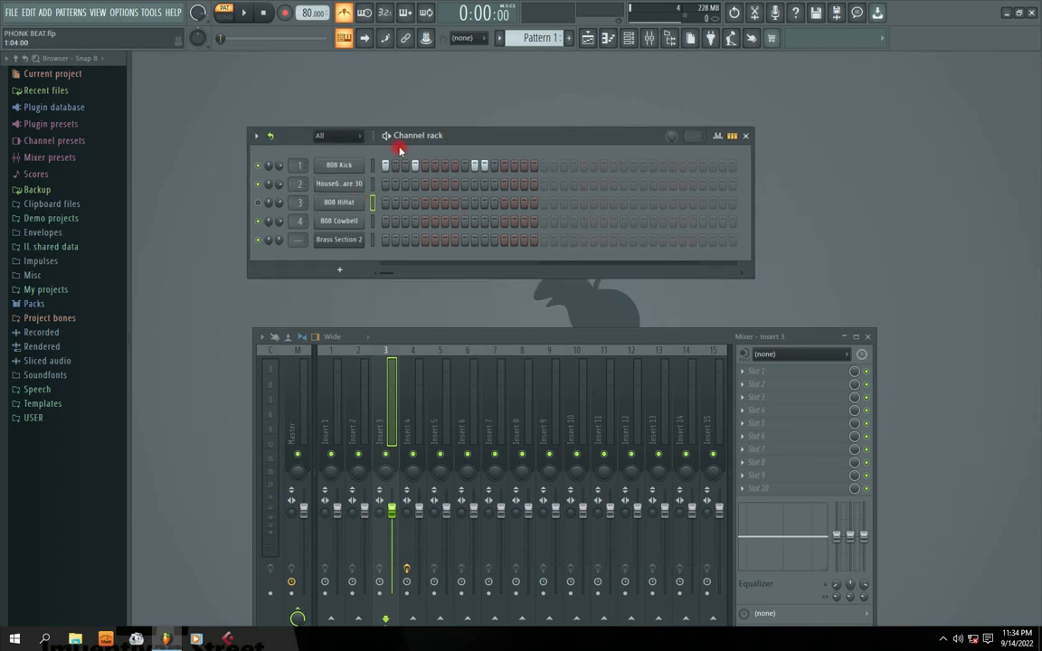
Turn off the metronome and place a HouseGen Snare 30 hit on step 5, with the pattern playing
key(space)
key(space)
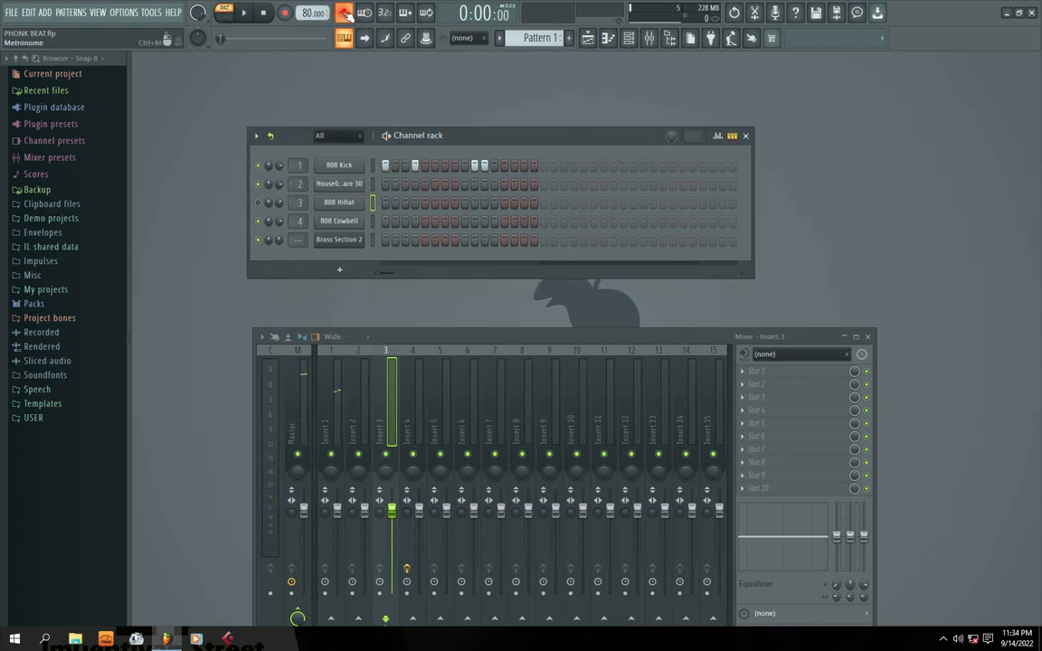
click(420, 186)
key(space)
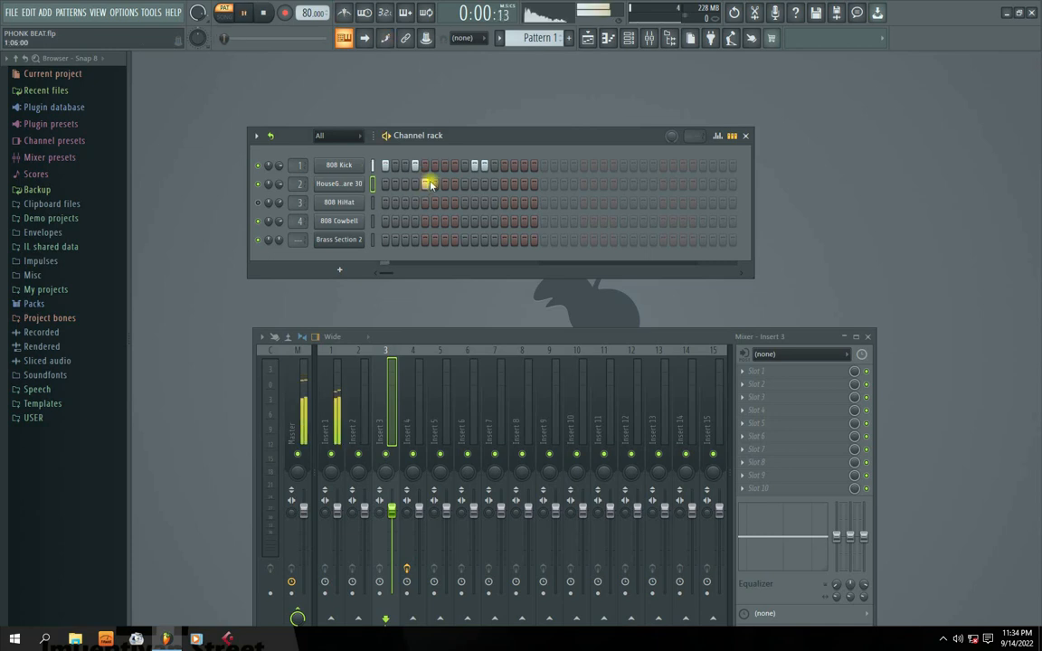
Try the second snare hit on steps 11 and 12 during playback, and settle it on step 13
click(483, 185)
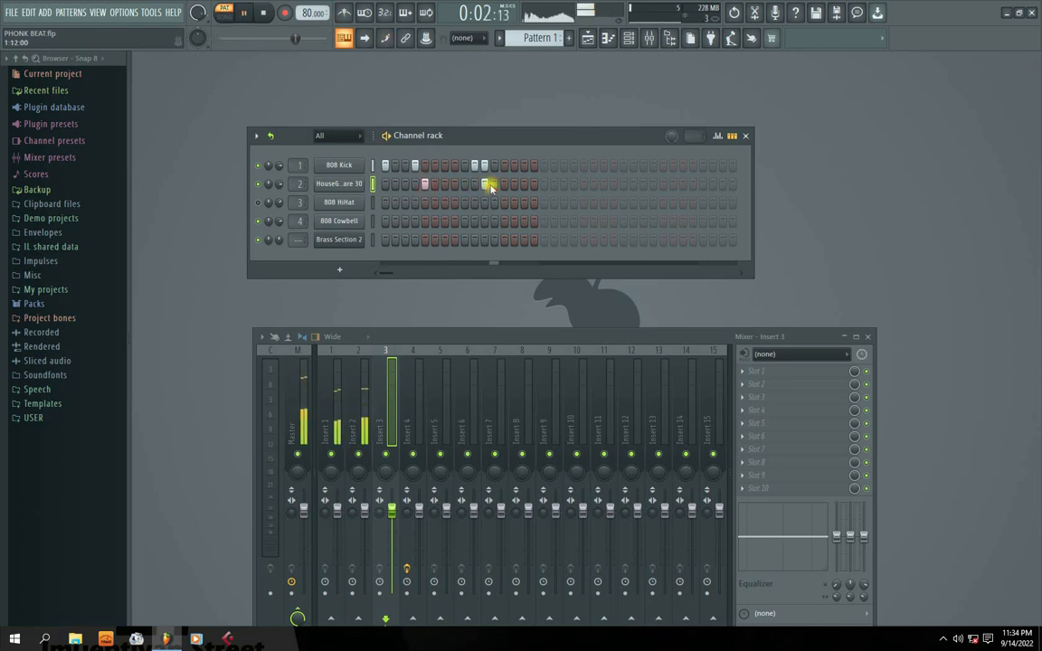
right_click(488, 185)
click(495, 184)
click(428, 140)
mouse_move(429, 140)
mouse_down()
mouse_move(406, 136)
mouse_move(430, 145)
mouse_up()
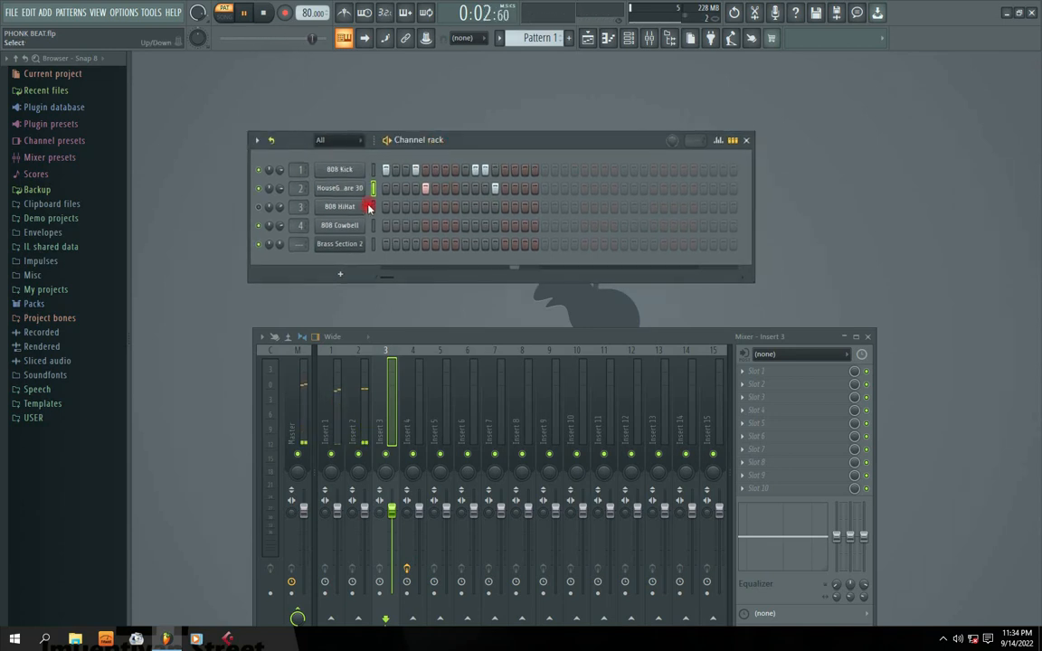
right_click(496, 189)
click(505, 189)
Close the mixer, move the channel rack lower and stop playback
drag(479, 142, 462, 218)
click(868, 337)
key(space)
Fill all 16 steps of the 808 HiHat channel and play the pattern with that channel unmuted
right_click(367, 278)
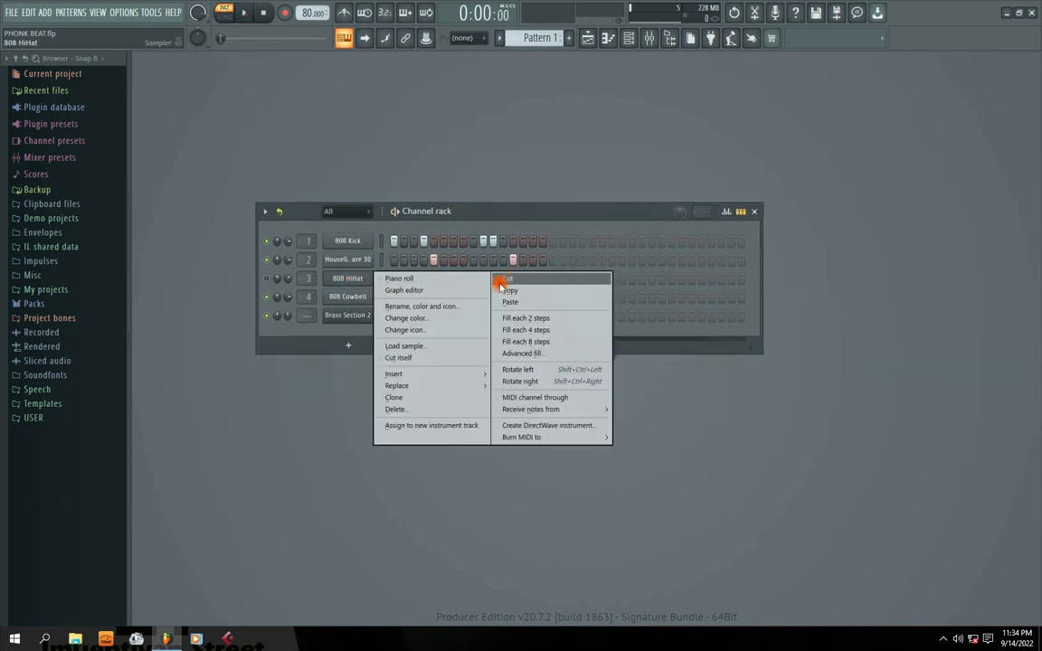
click(349, 279)
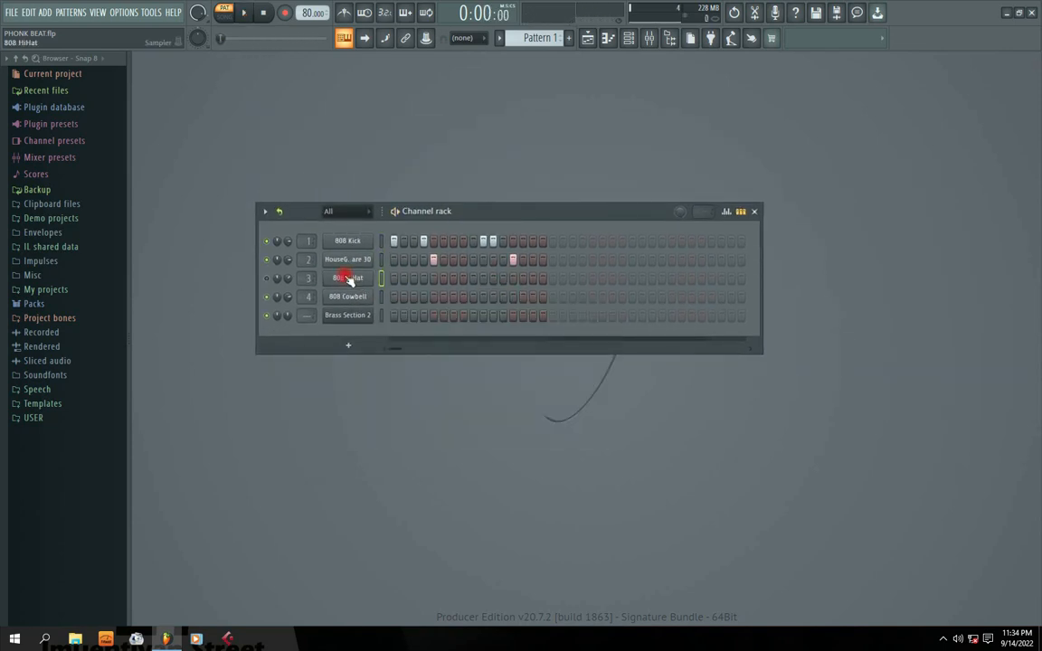
drag(394, 281, 549, 285)
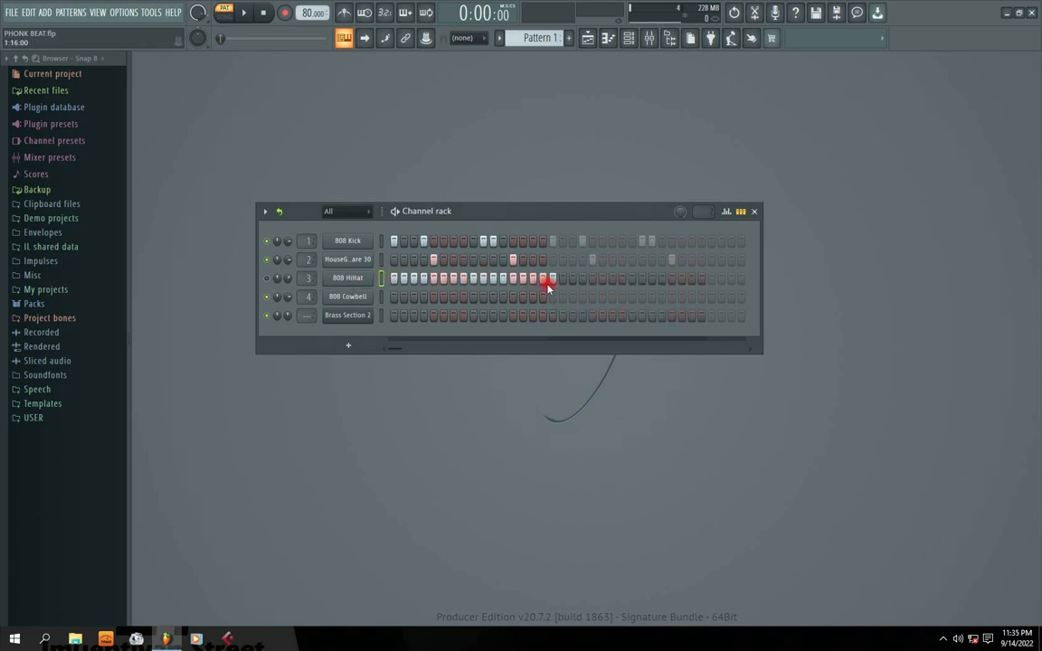
key(space)
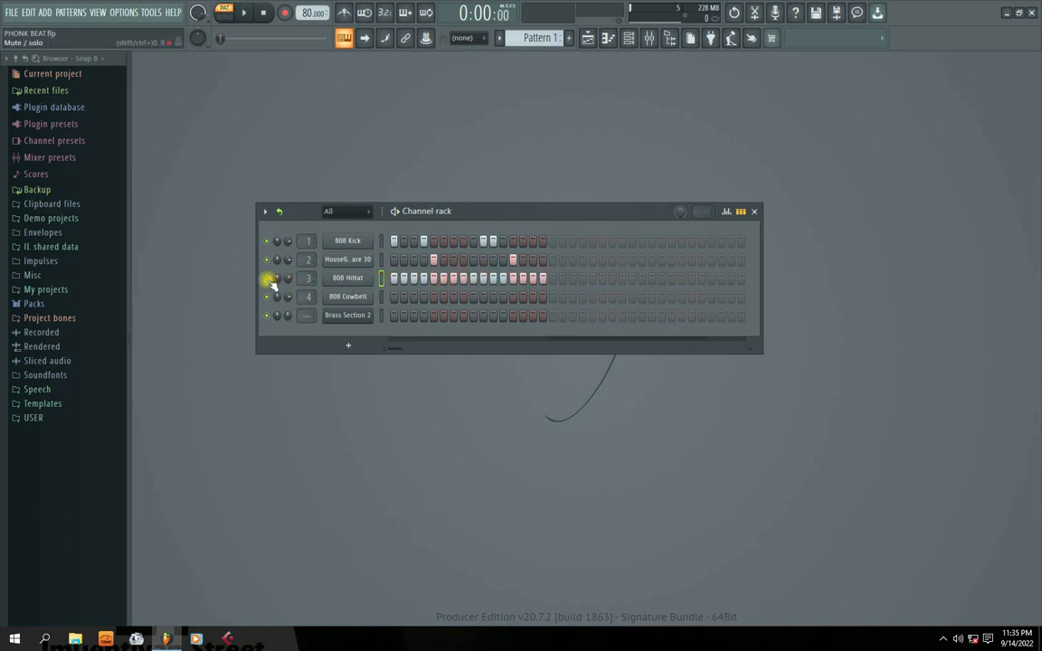
drag(444, 217, 441, 248)
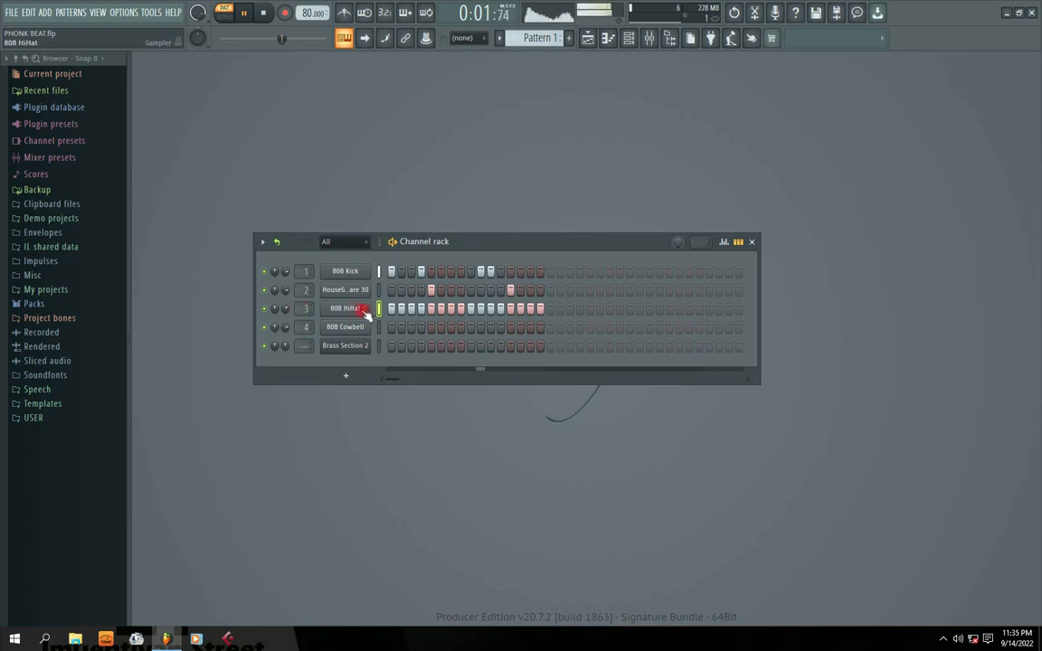
Open the 808 HiHat notes in the piano roll, lengthen the eighth hit, chop it into a roll with the default pattern and play it
right_click(371, 306)
click(398, 310)
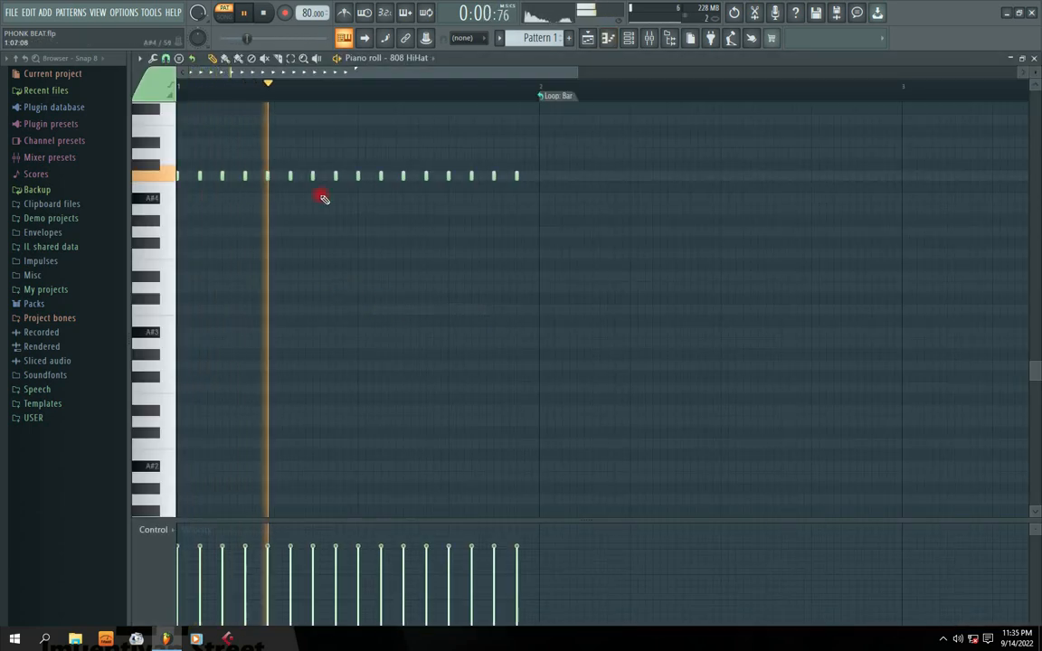
key(space)
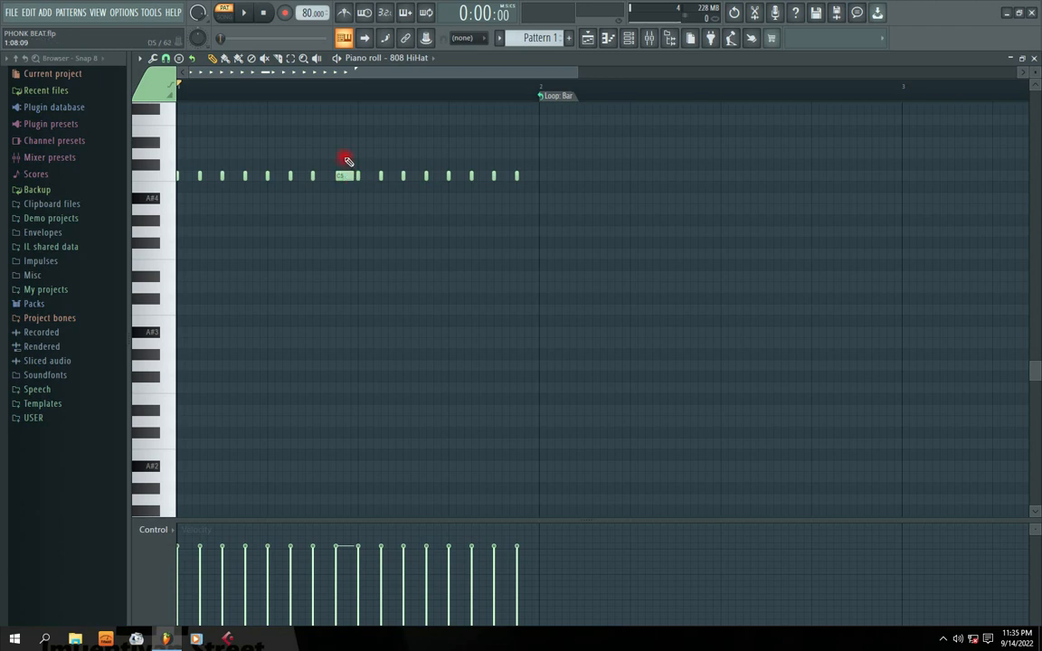
click(344, 178)
click(346, 179)
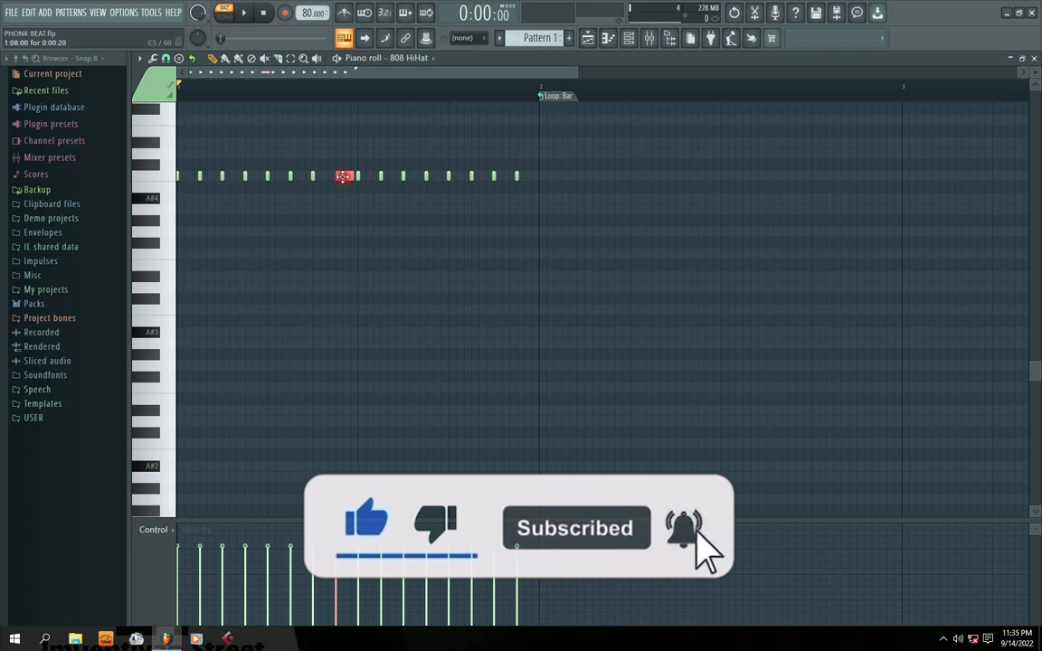
key(alt+u)
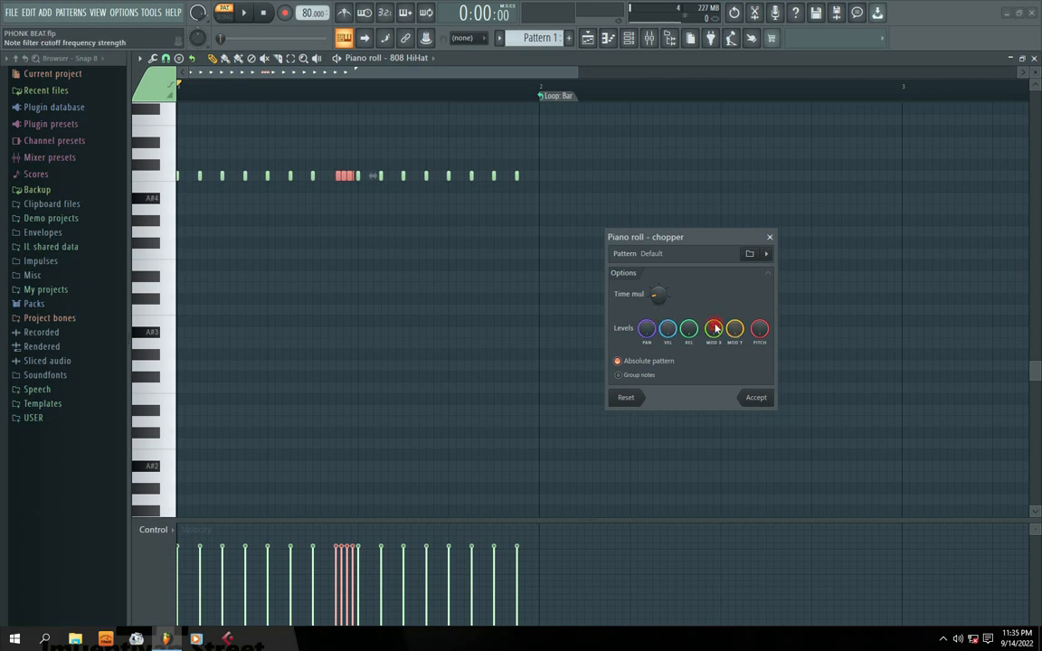
click(755, 397)
key(space)
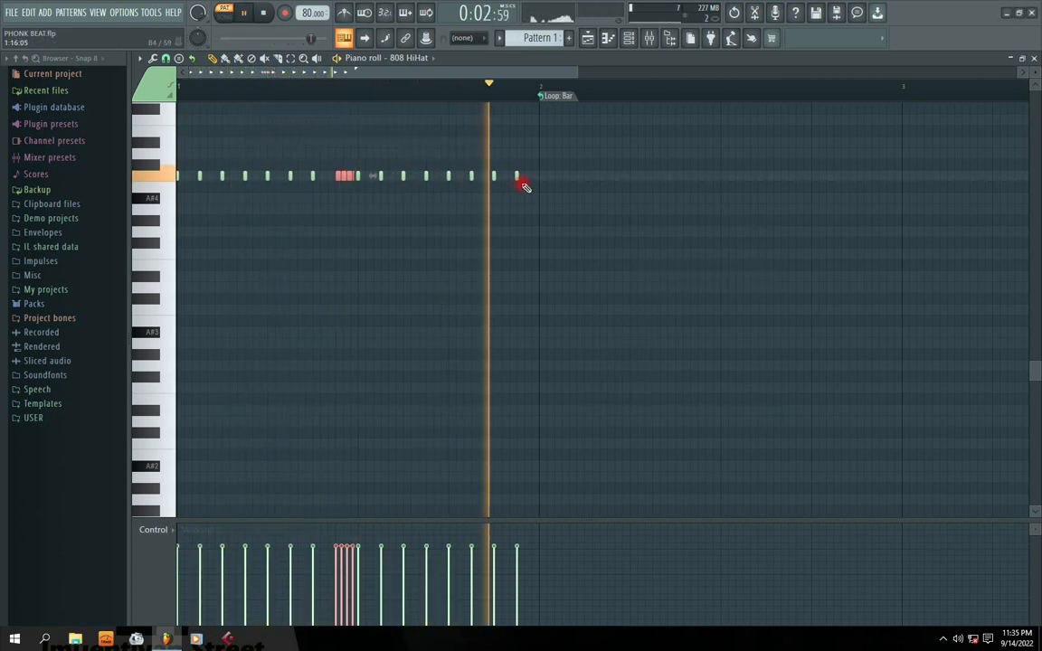
Extend the last hi-hat note to the end of the bar, chop it into a roll and close the piano roll
drag(520, 176, 541, 192)
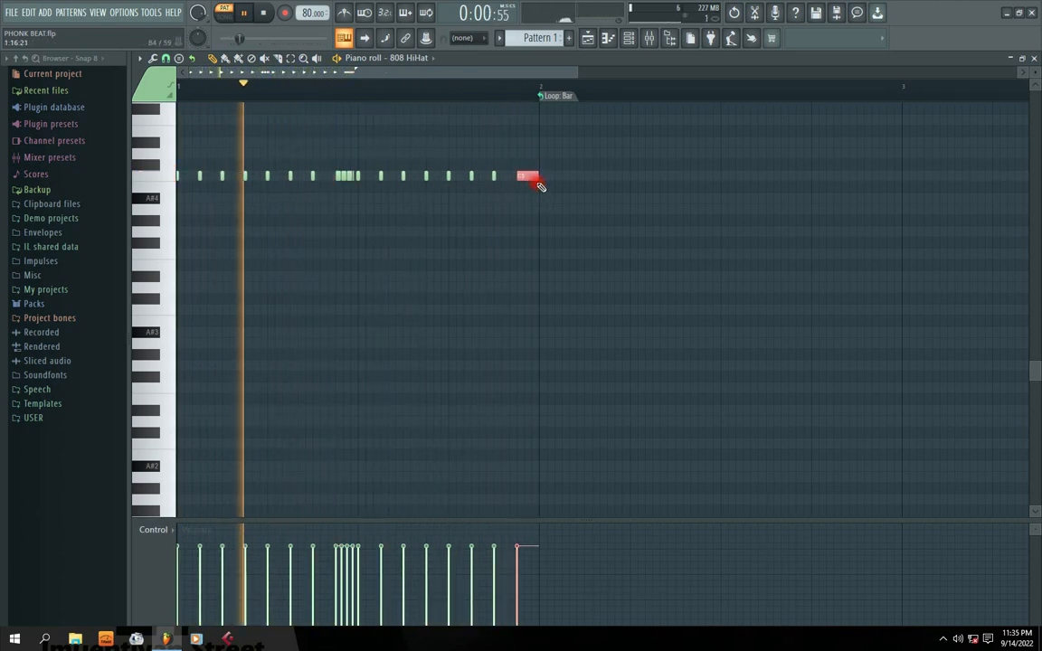
key(ctrl+u)
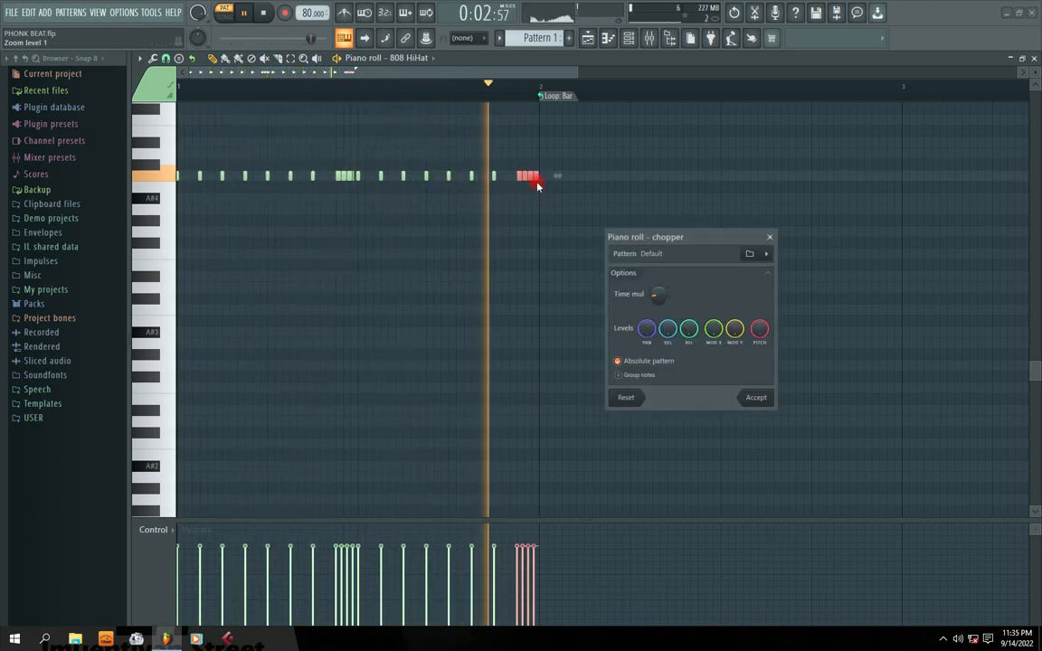
click(758, 398)
click(1036, 60)
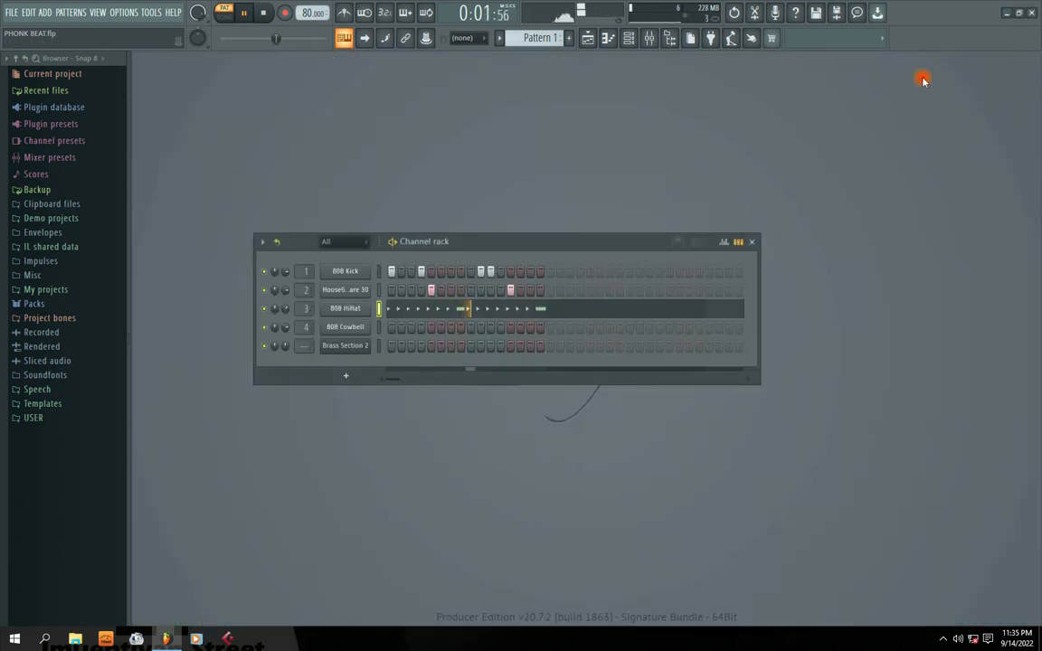
Look at the 808 Cowbell channel's sampler settings and move the channel rack higher on the workspace
drag(484, 241, 504, 210)
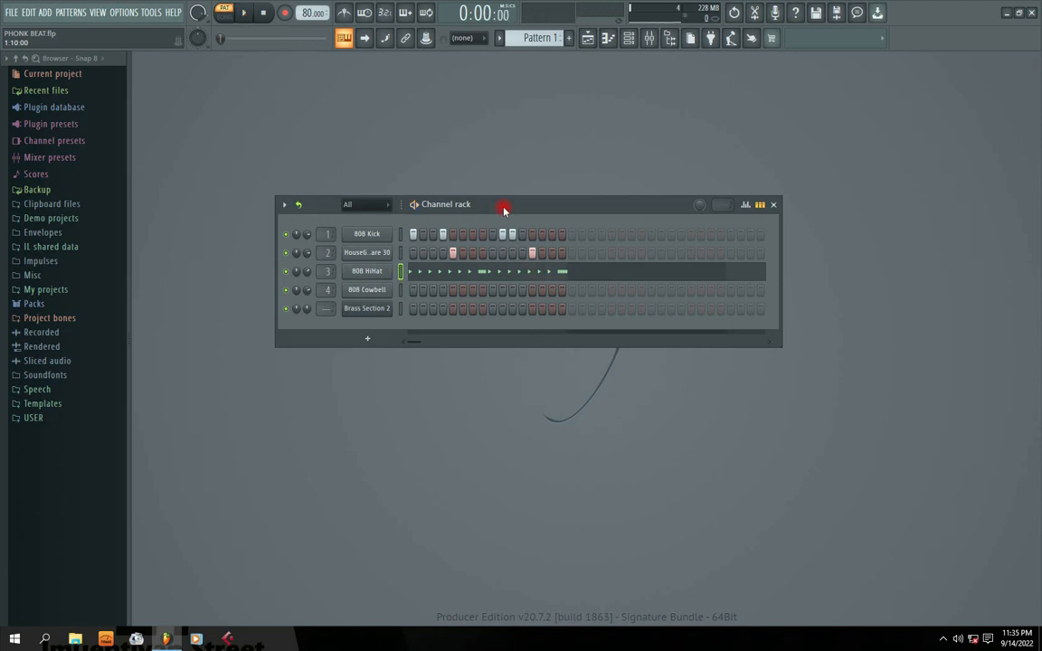
drag(506, 203, 484, 197)
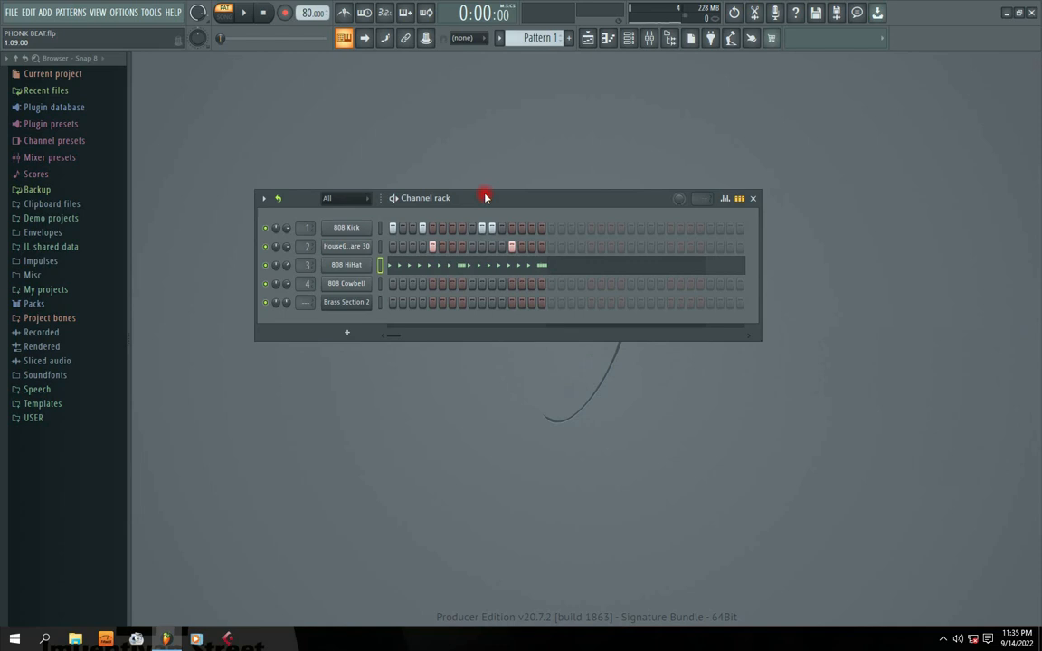
click(346, 283)
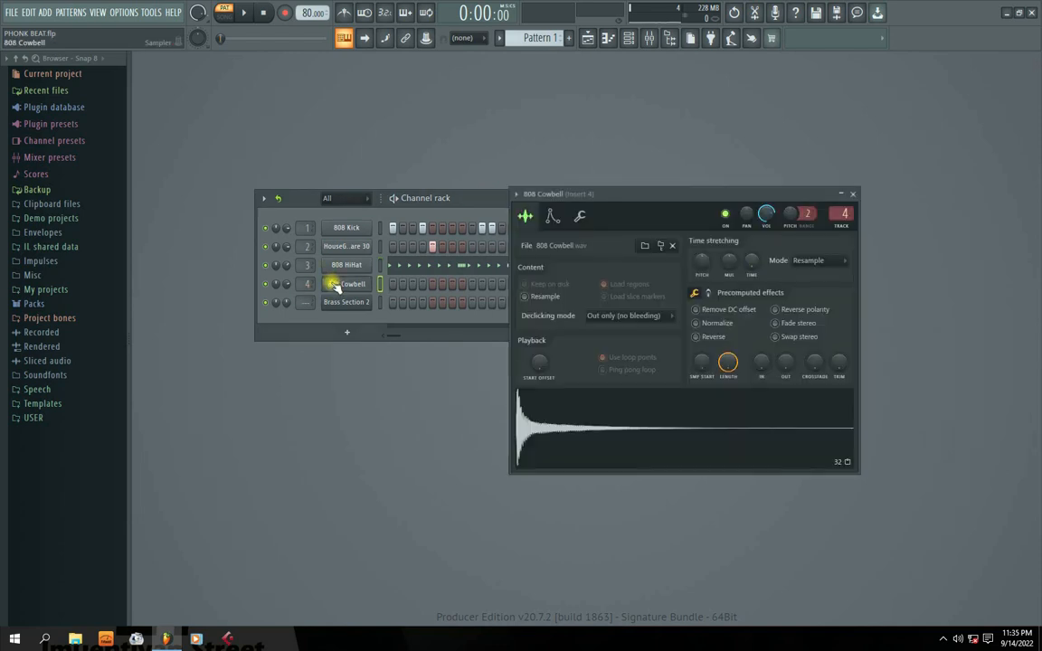
click(852, 194)
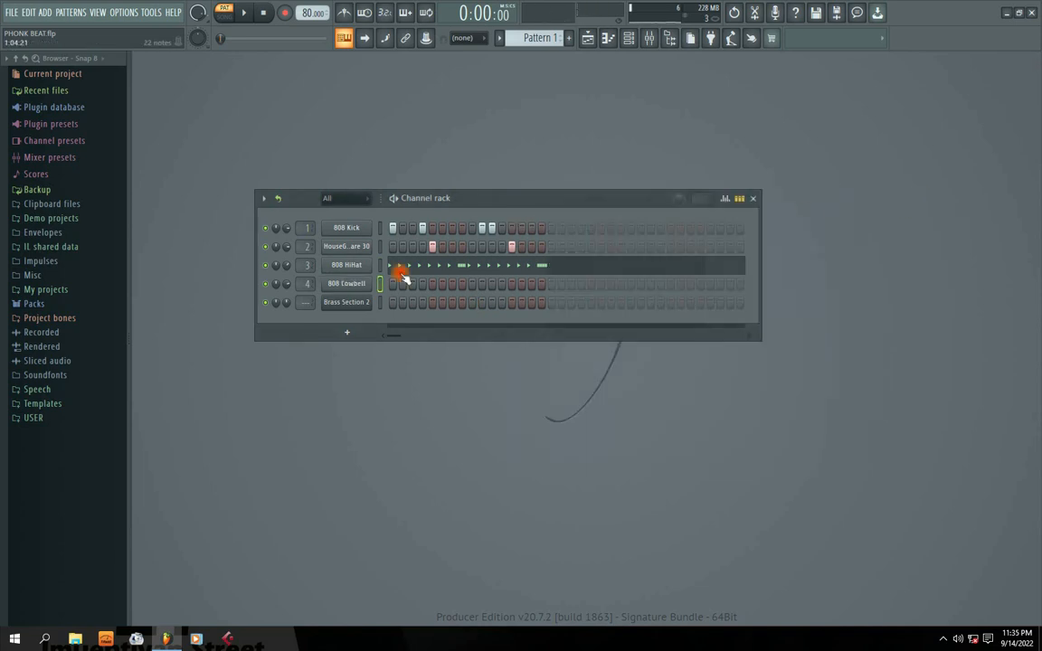
click(345, 283)
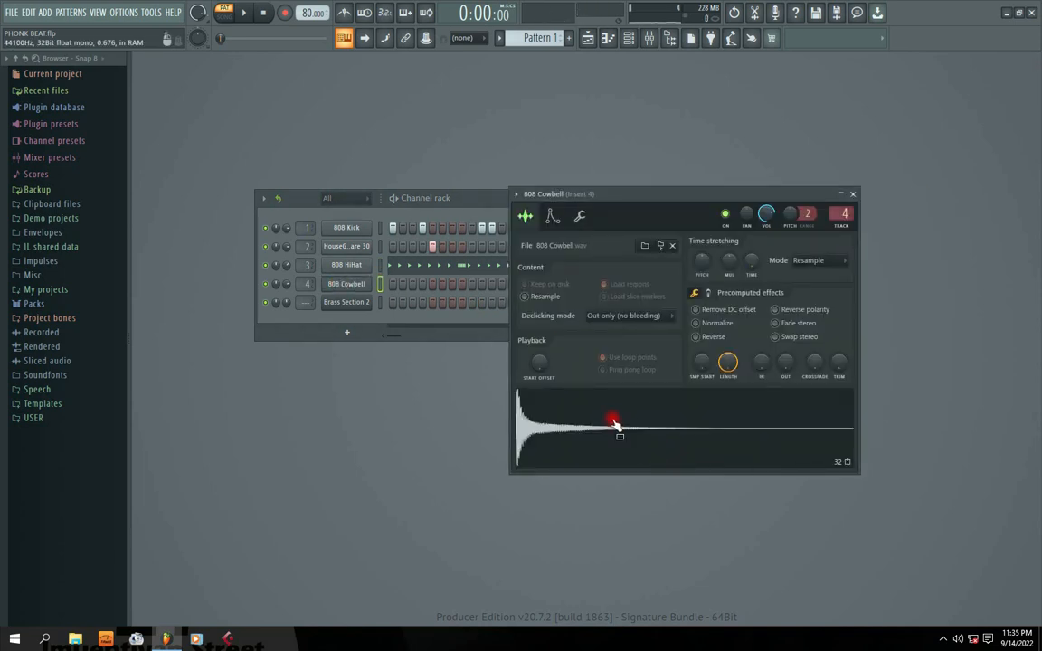
click(855, 194)
drag(458, 201, 455, 152)
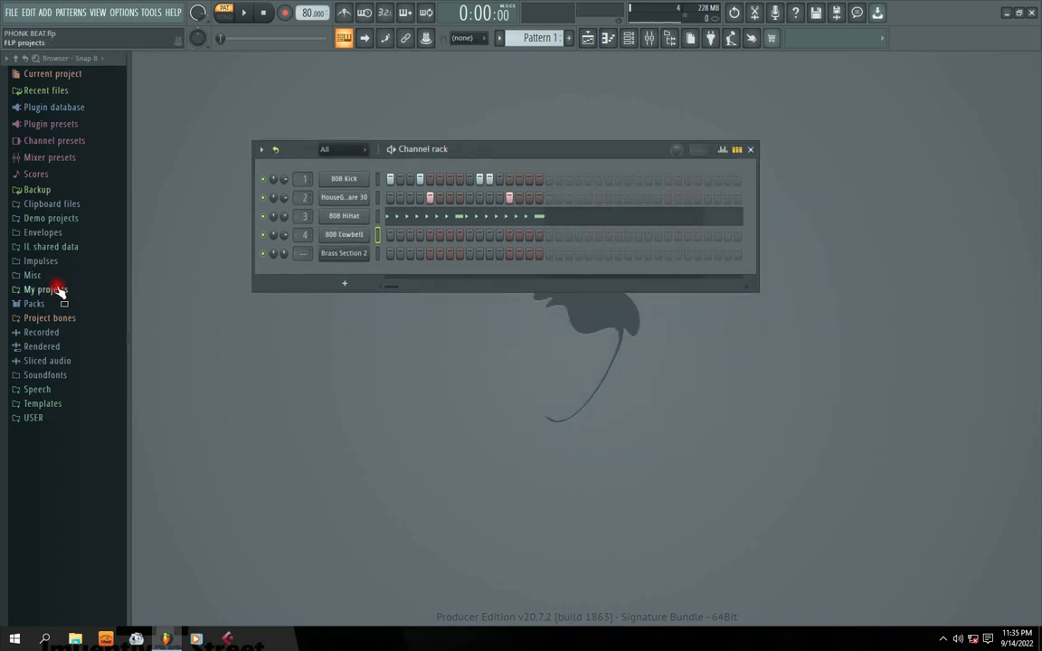
Add the 808 Cowbell sample from the Drums Percussion pack to the channel rack as a new channel and close its settings
click(35, 304)
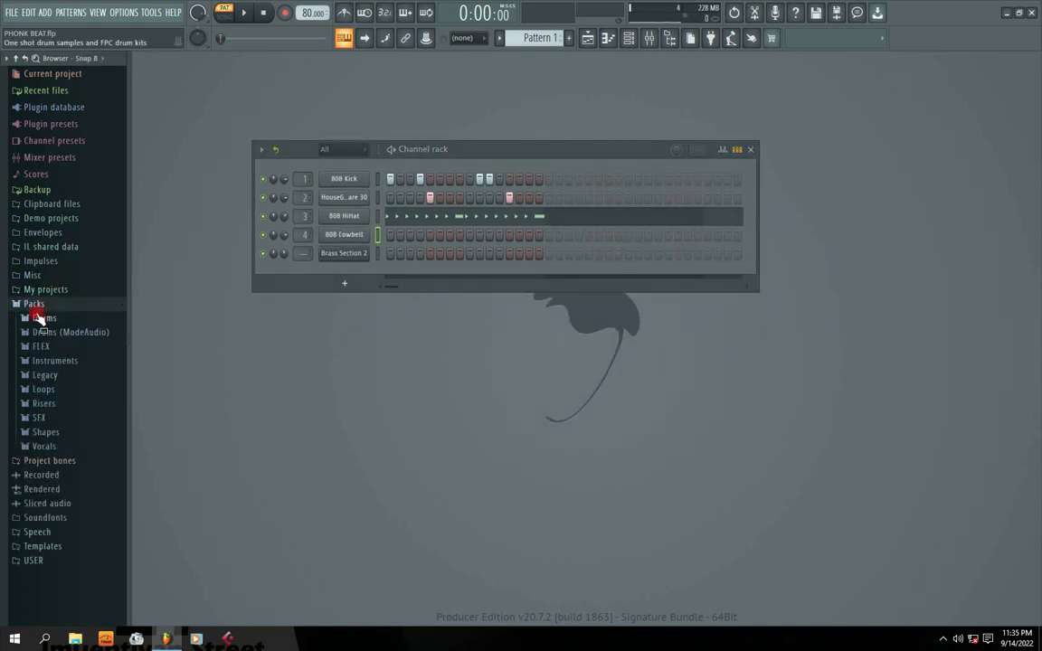
click(42, 320)
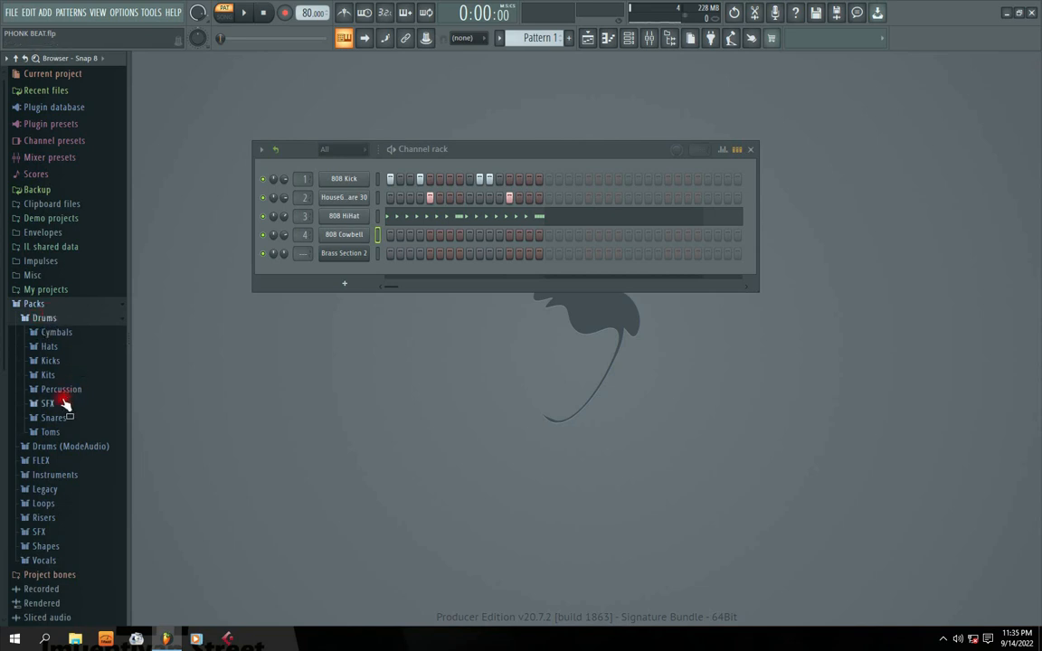
click(57, 390)
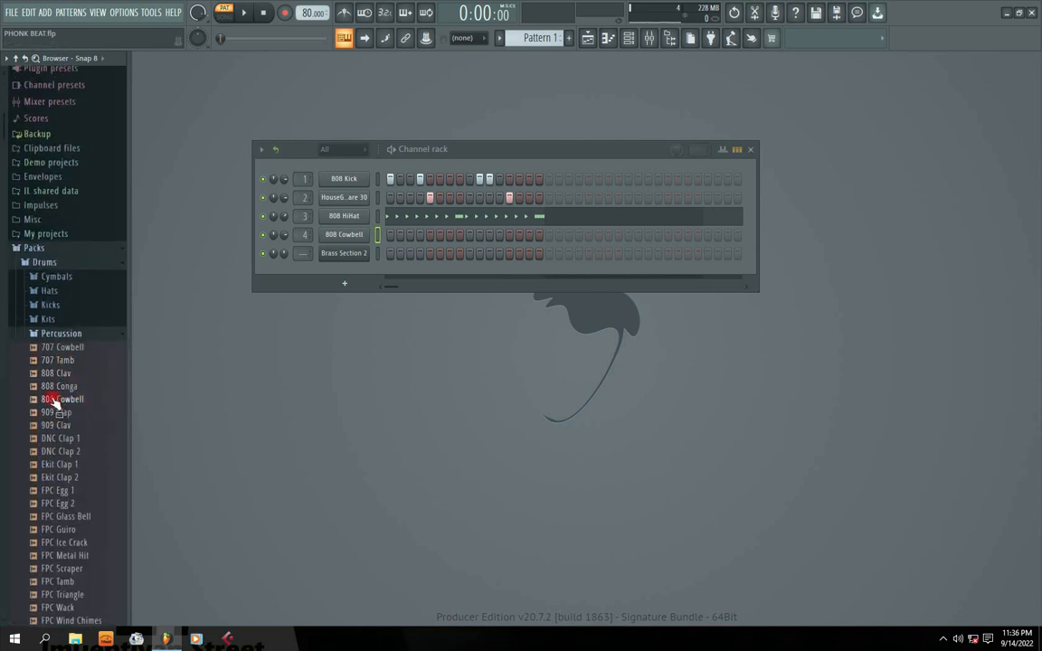
click(53, 400)
drag(43, 404, 62, 407)
drag(54, 404, 361, 267)
click(239, 400)
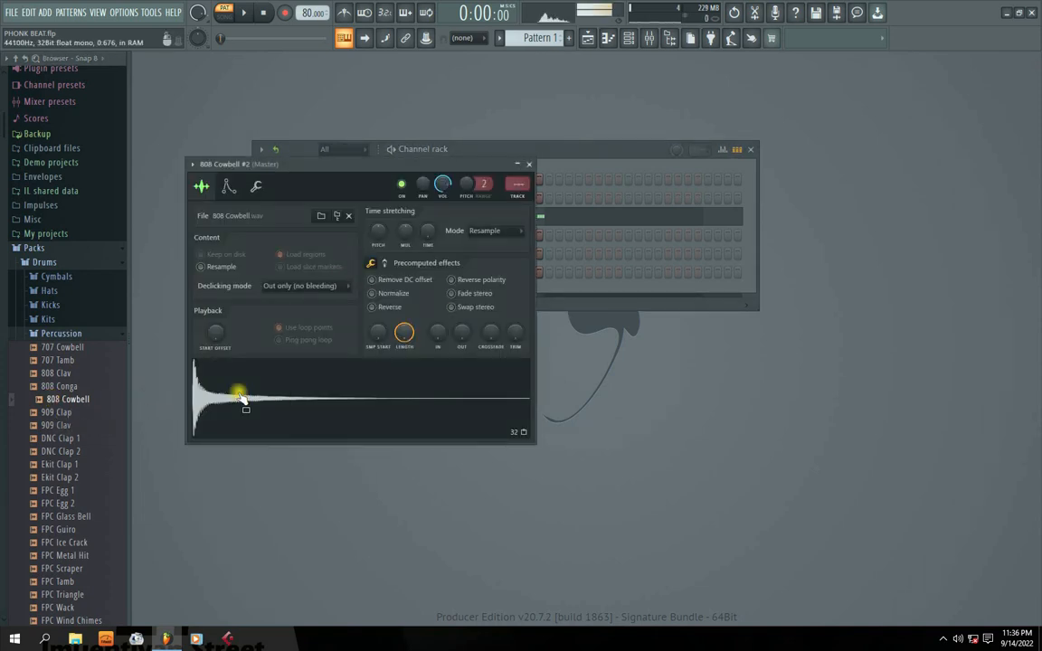
click(529, 164)
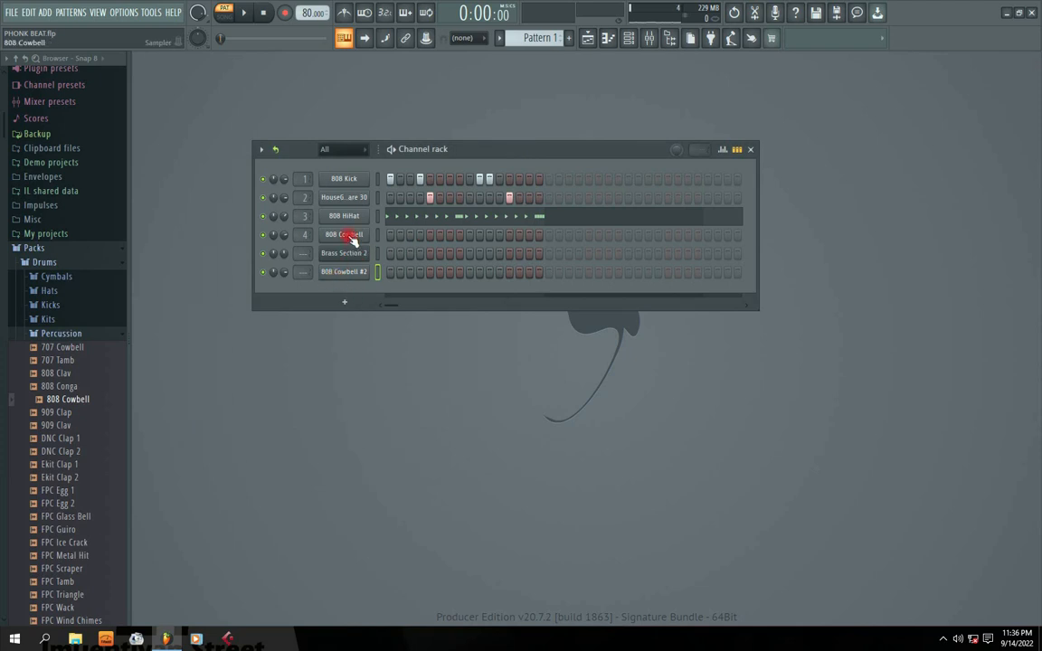
Check the 808 Cowbell #2 channel's settings and move the Brass Section 2 channel below it
click(351, 273)
click(293, 400)
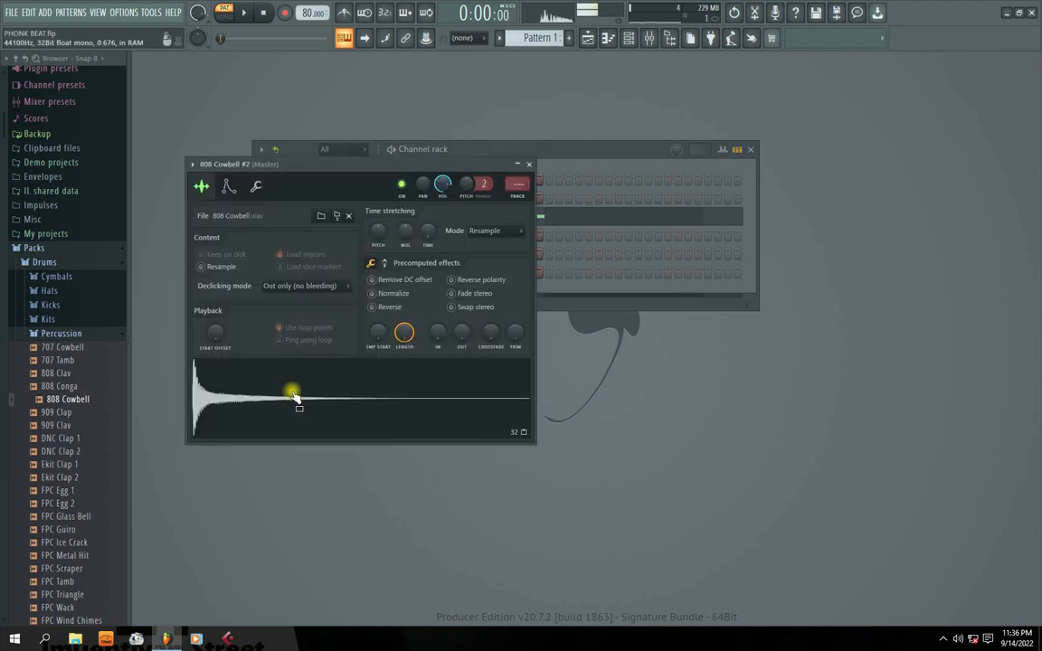
click(527, 164)
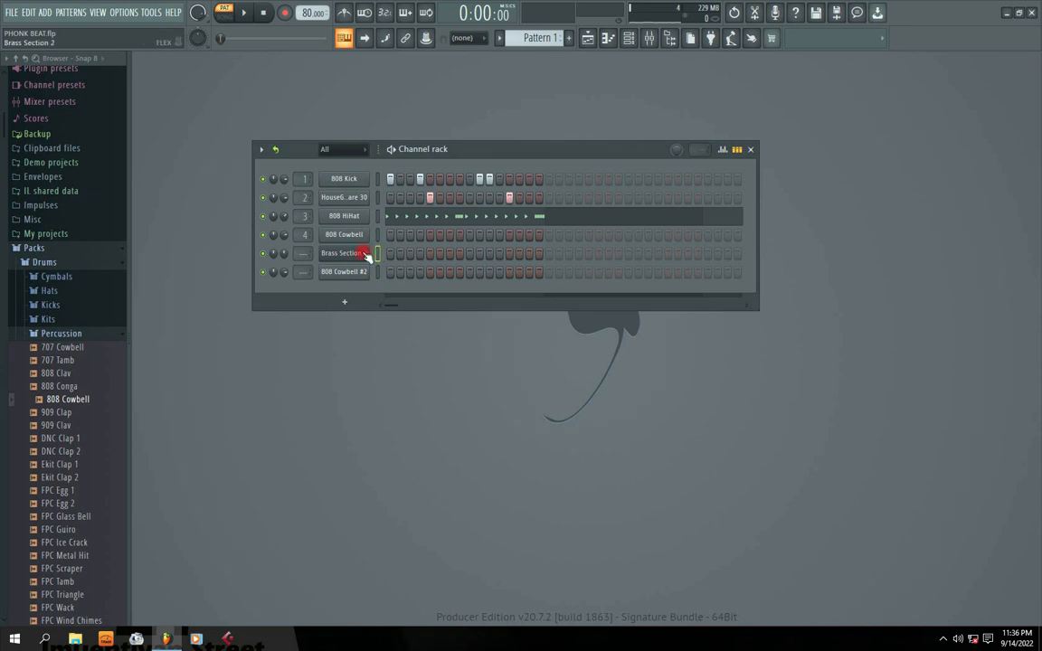
key(alt+Down)
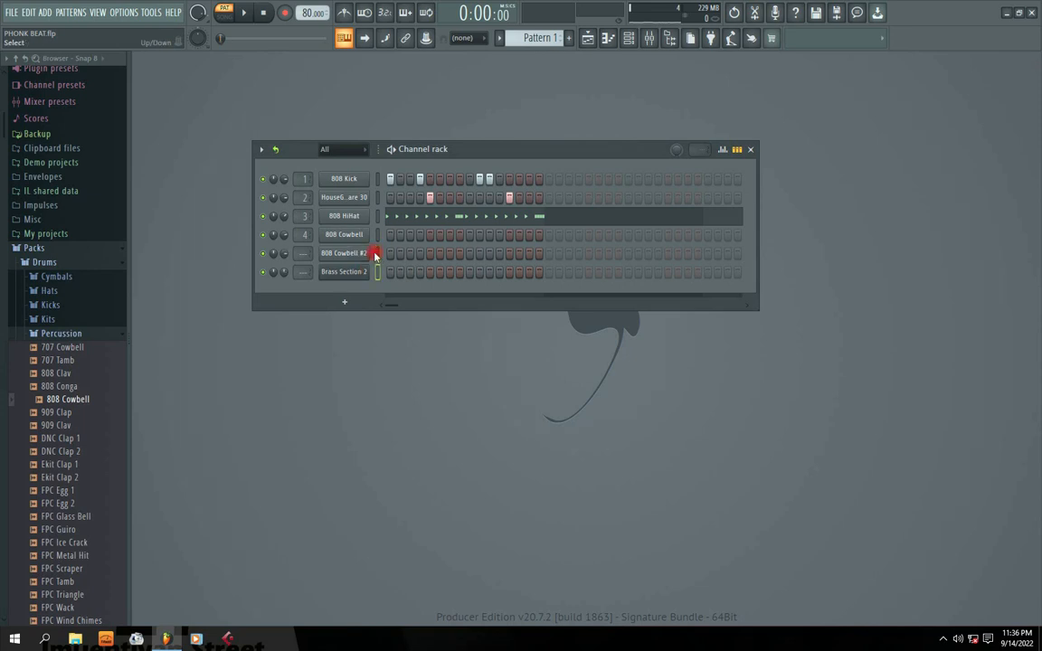
Open the 808 Cowbell channel in the piano roll and audition different pitches for the melody
right_click(366, 234)
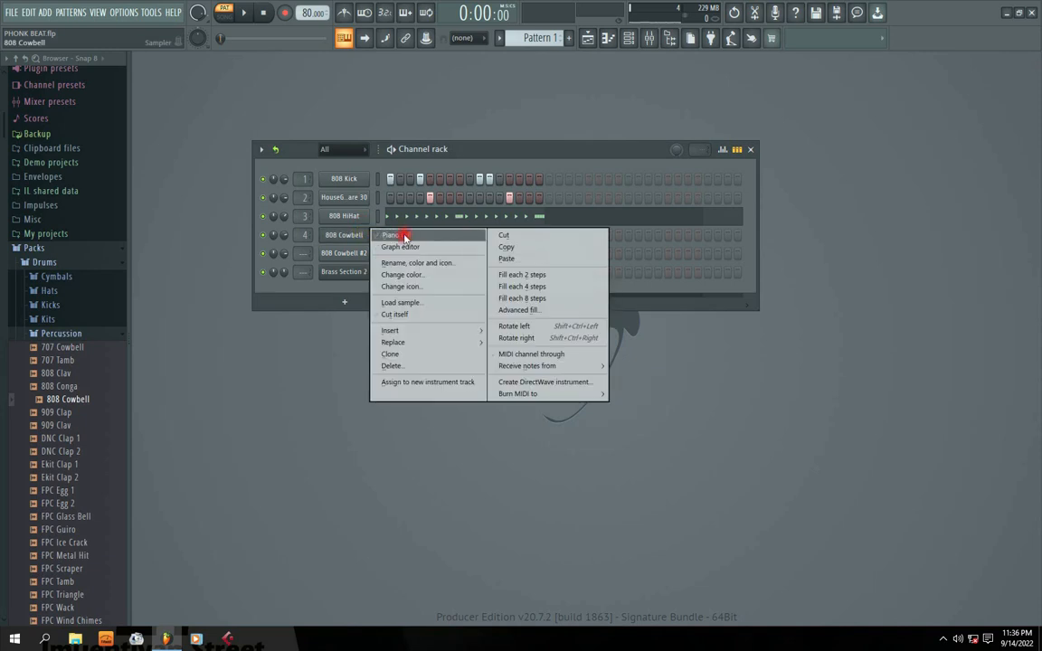
click(398, 235)
click(157, 274)
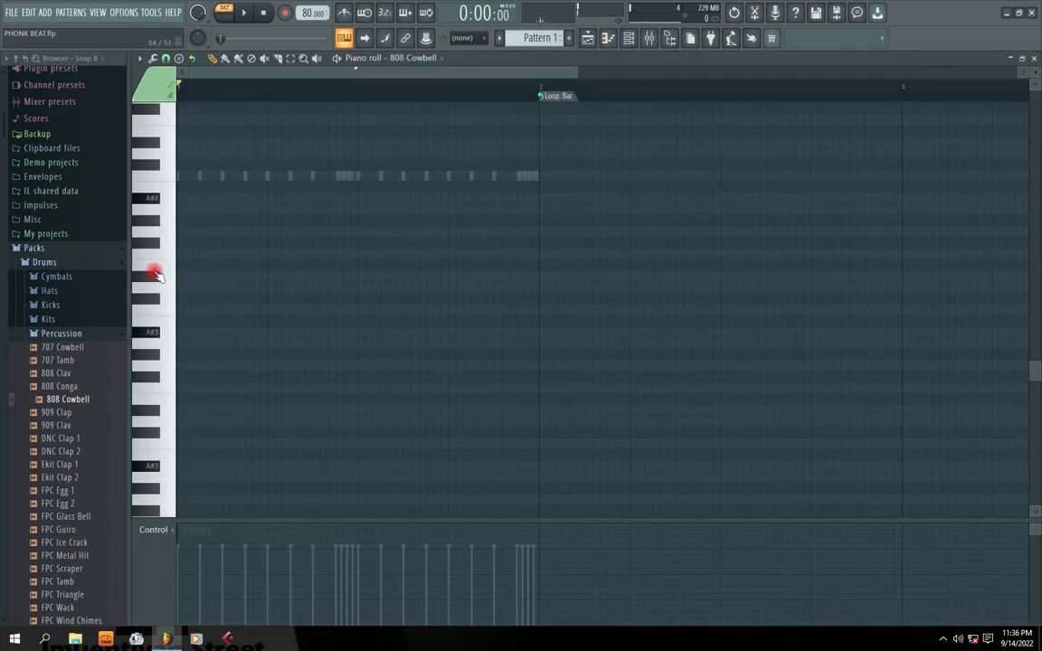
click(156, 250)
click(154, 289)
click(157, 278)
click(163, 248)
scroll(162, 249, up, 2)
click(159, 254)
click(156, 223)
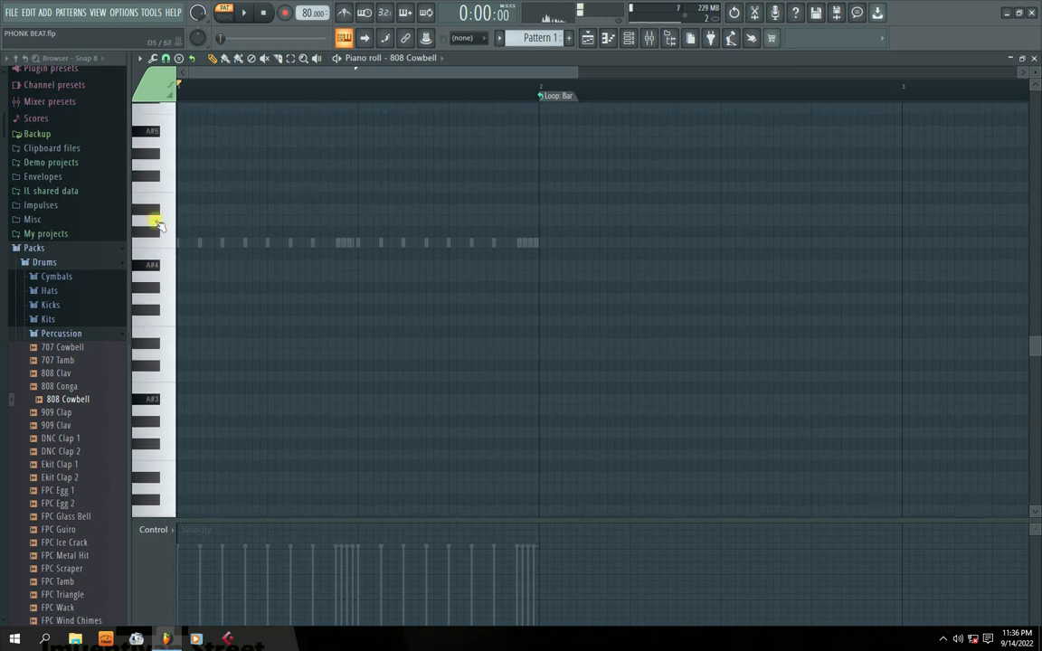
Place a D#5 cowbell note at the start of the bar and shorten it to less than one step
click(185, 210)
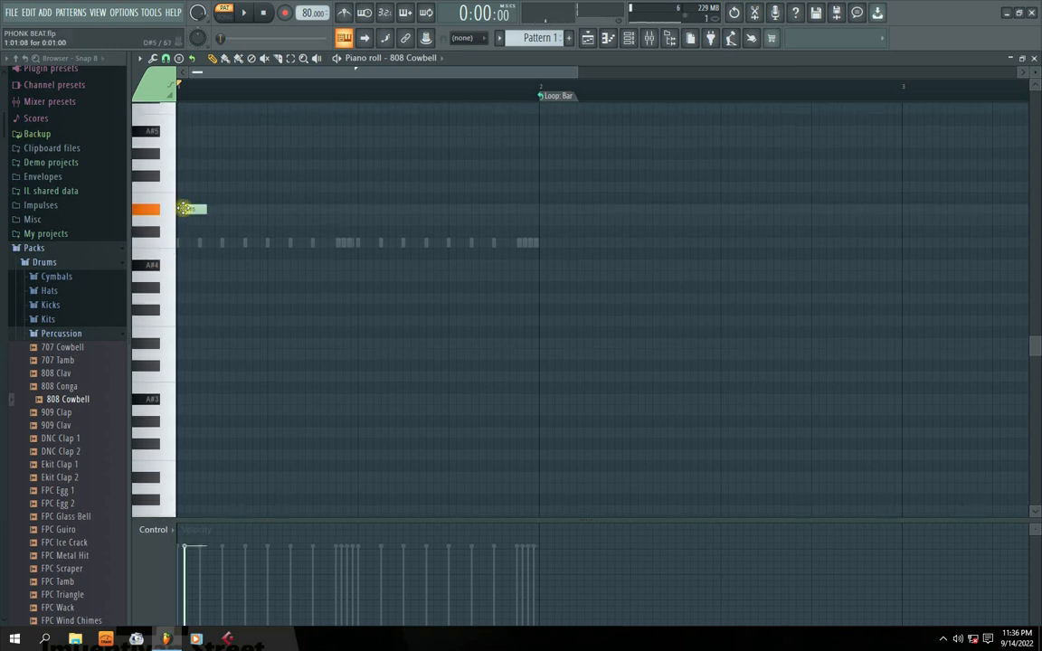
key(space)
key(space)
drag(196, 210, 191, 214)
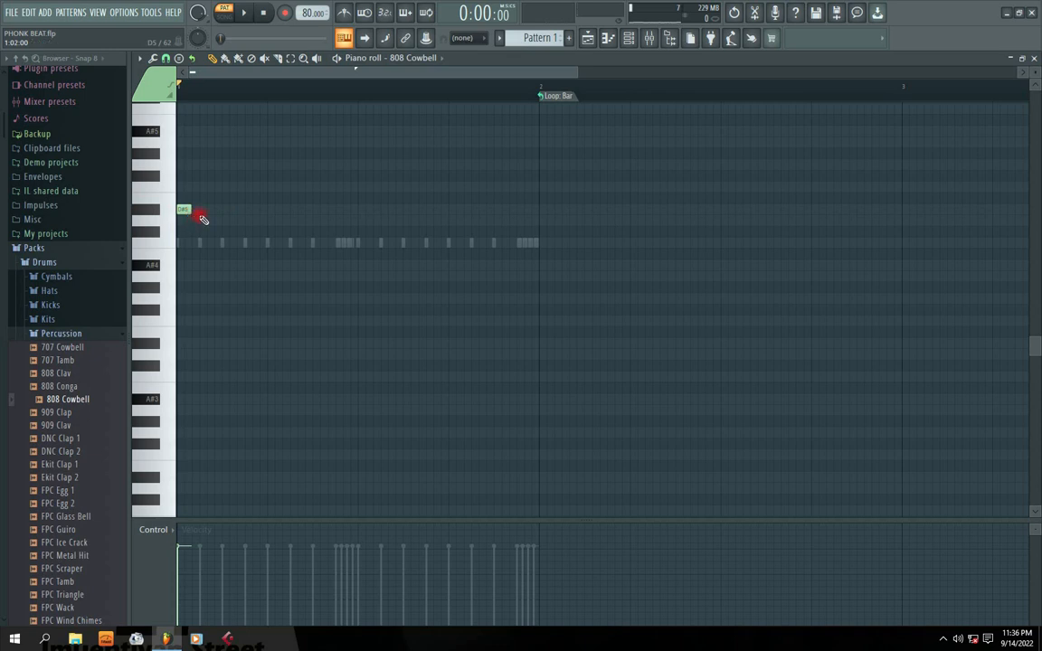
Add a short D#5 cowbell note on step 2 and a C#5 note on step 3, checking them during playback
click(195, 209)
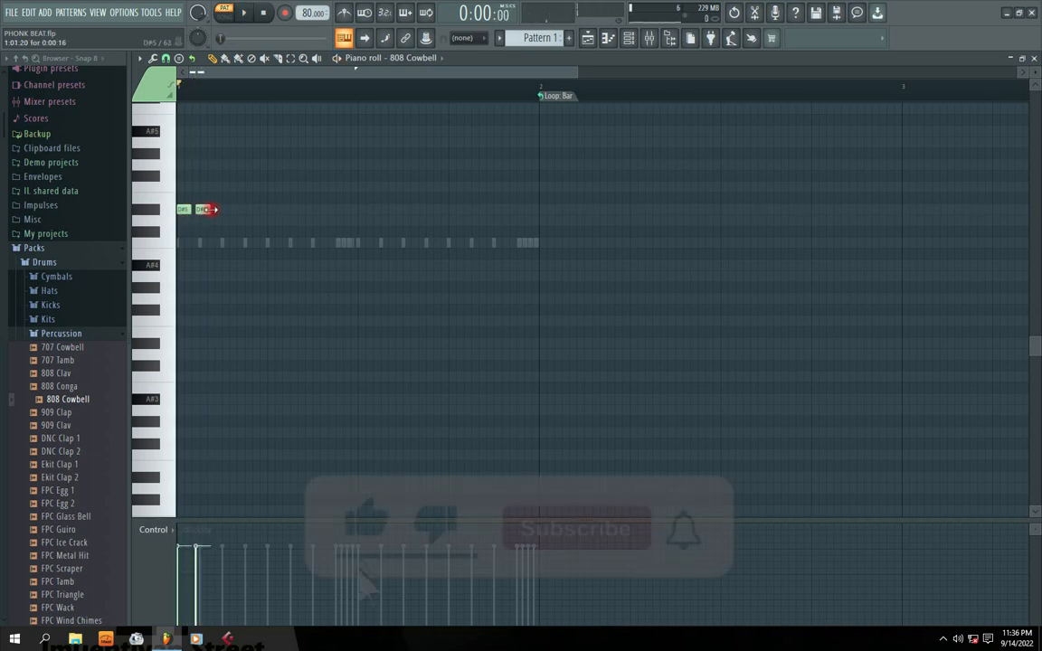
right_click(200, 209)
click(207, 209)
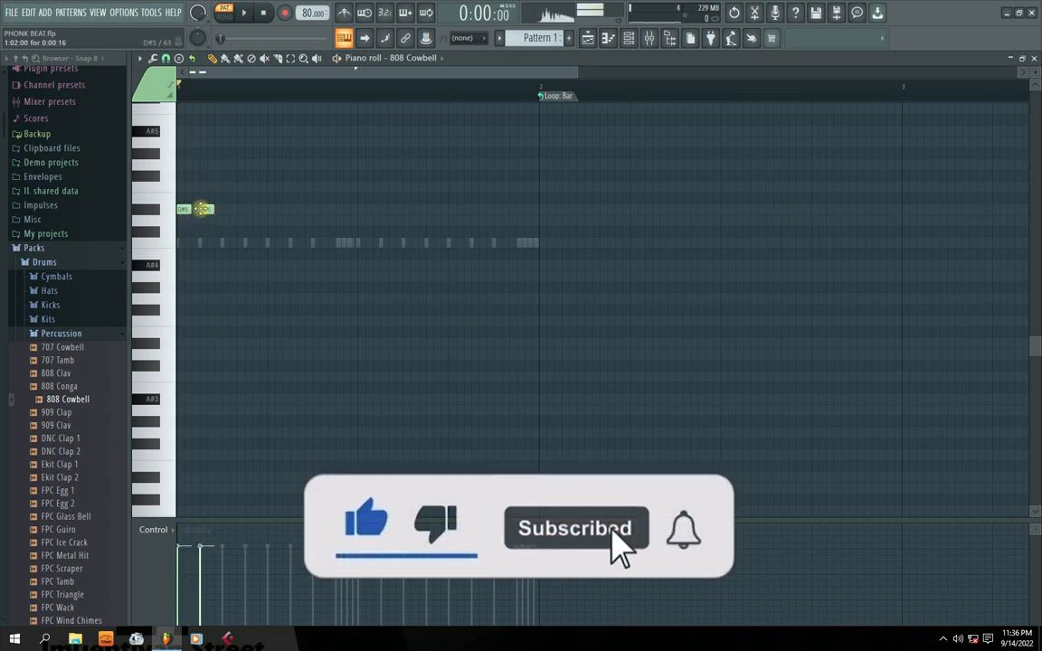
key(space)
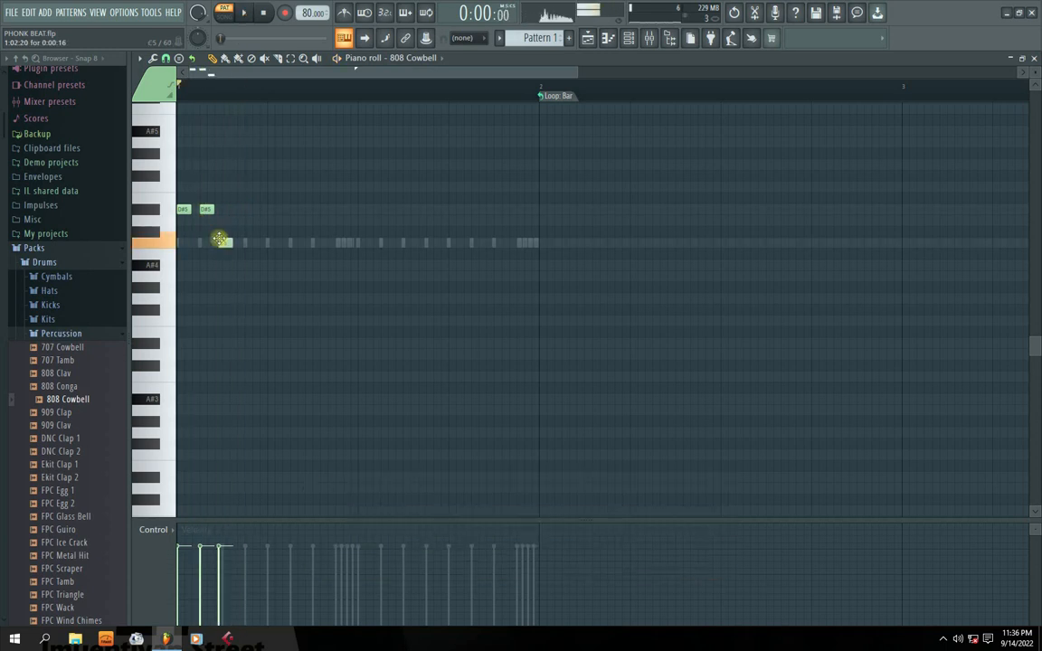
click(222, 231)
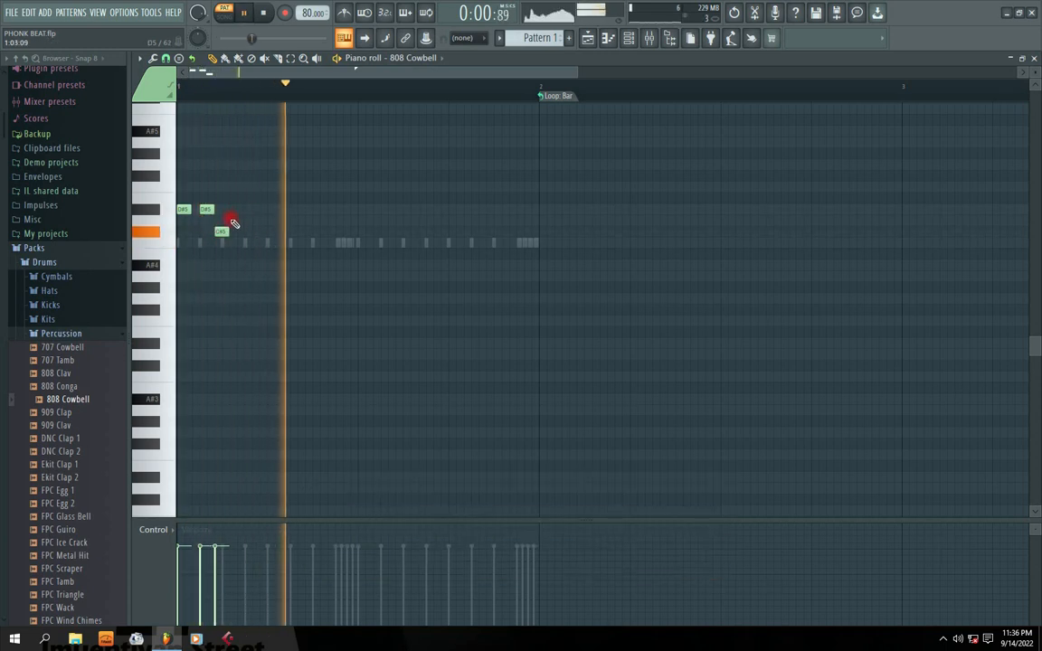
click(227, 231)
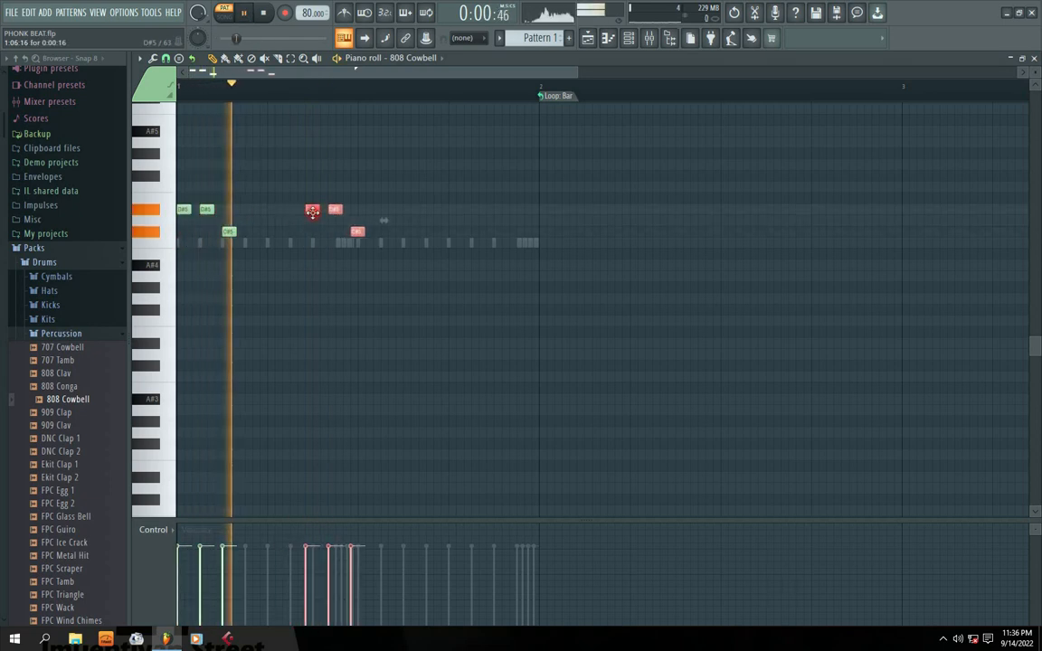
Shift the copied three-note cowbell phrase to steps 7 to 9 and set its pitches to E5, E5 and D#5
drag(311, 211, 319, 192)
key(space)
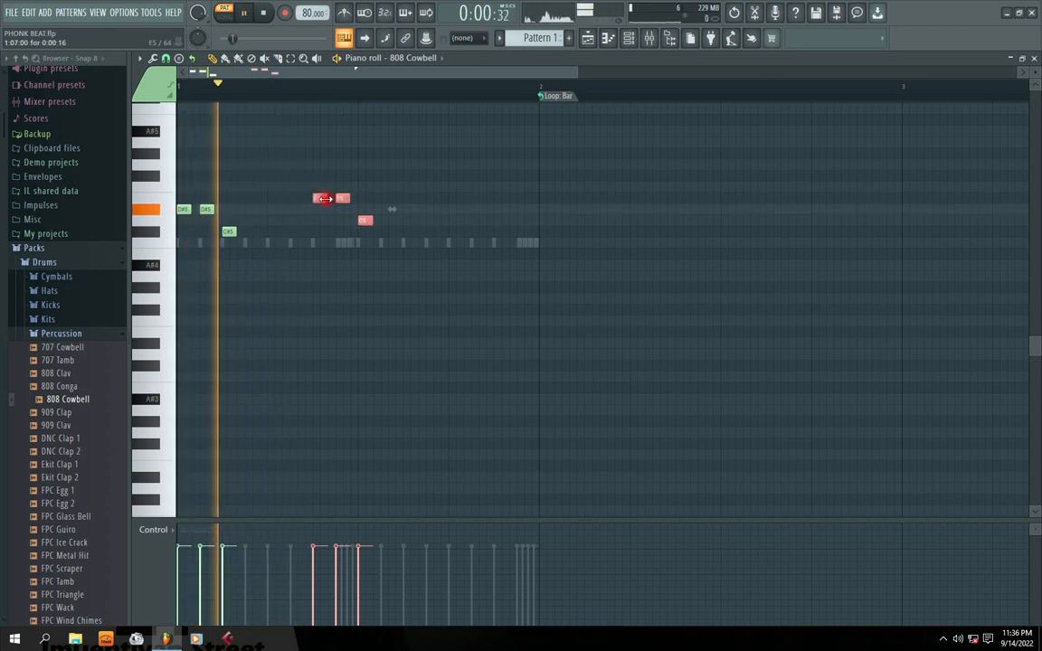
key(space)
click(359, 231)
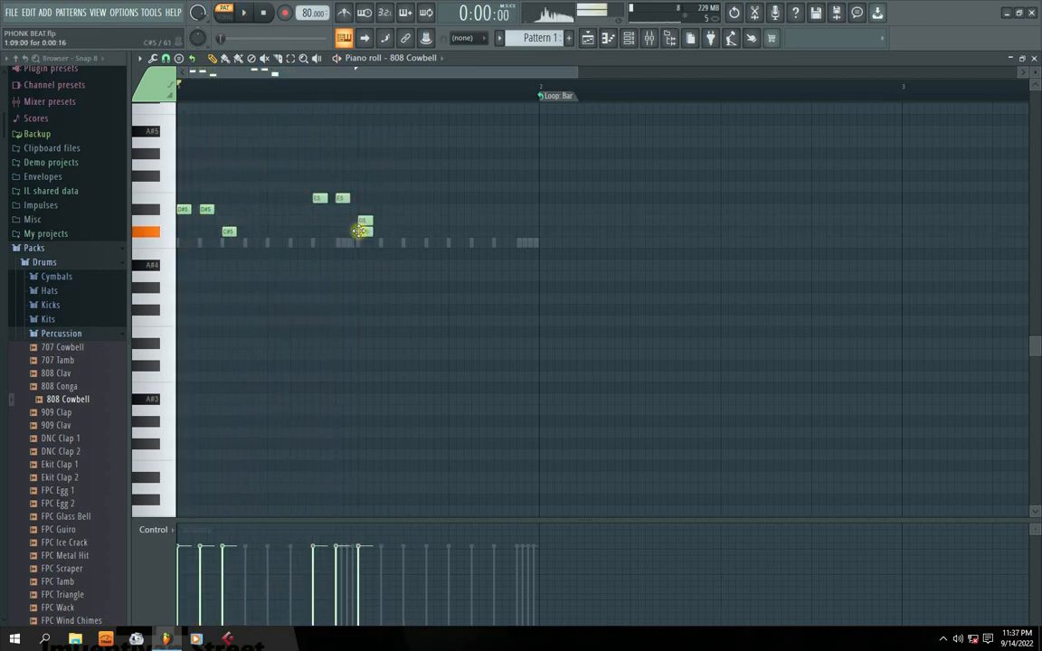
key(space)
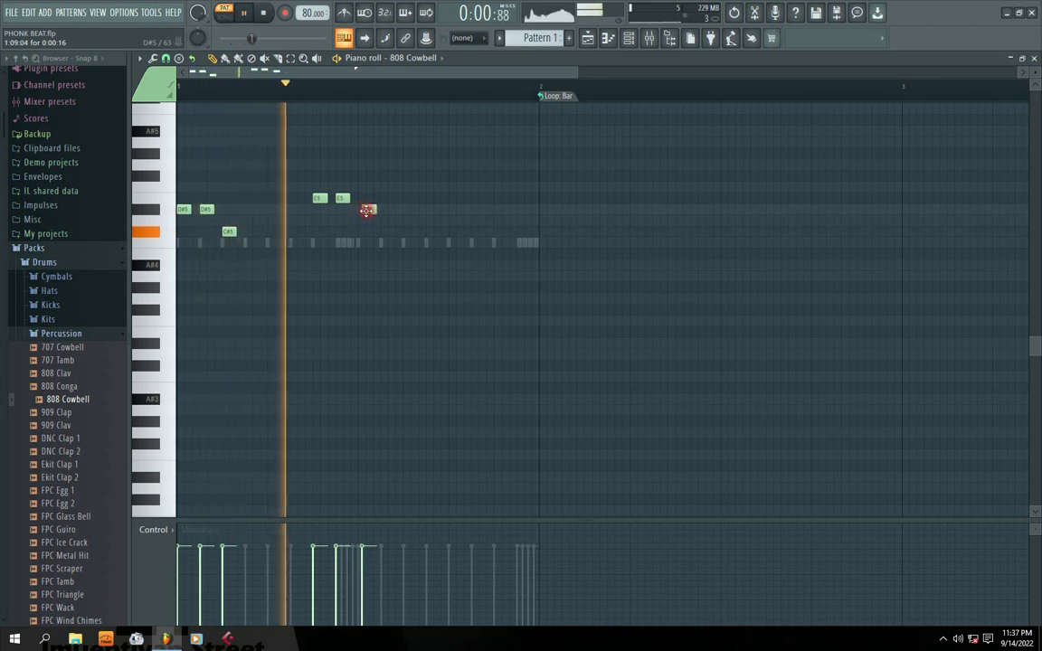
Add short D#5, D#5 and C#5 cowbell notes on steps 13 to 15 and turn off the pattern's bar loop
drag(405, 214, 497, 232)
click(519, 234)
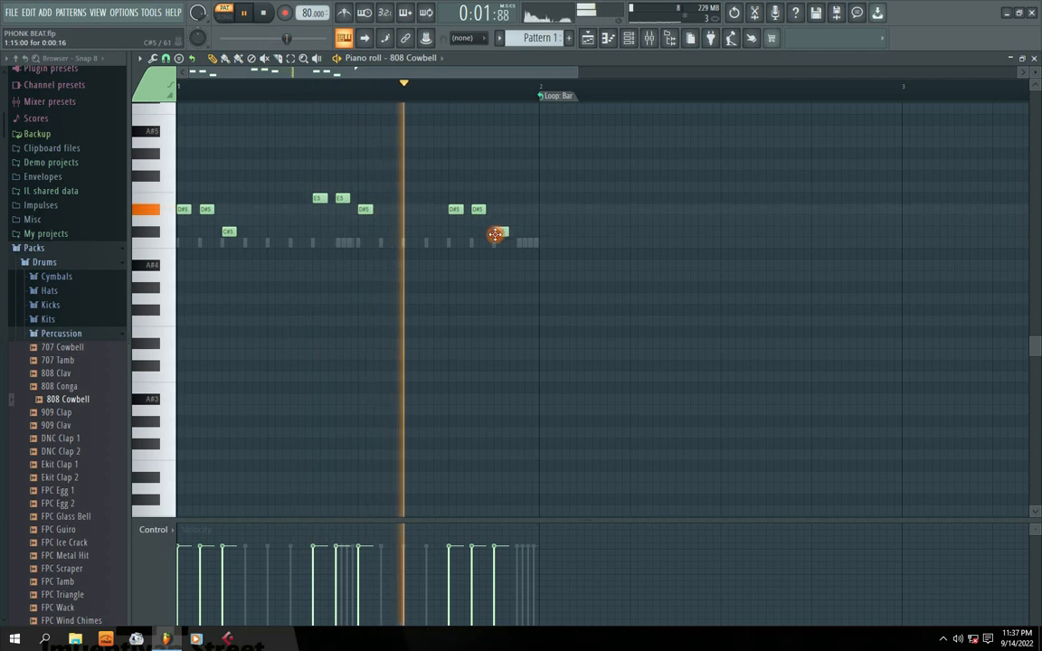
right_click(553, 95)
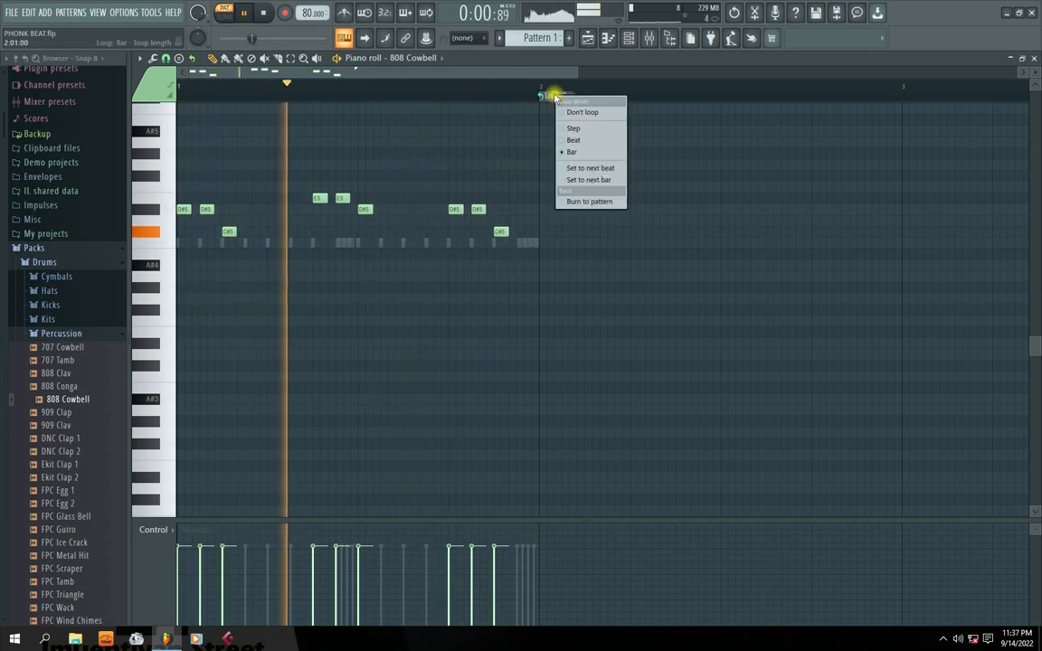
click(583, 107)
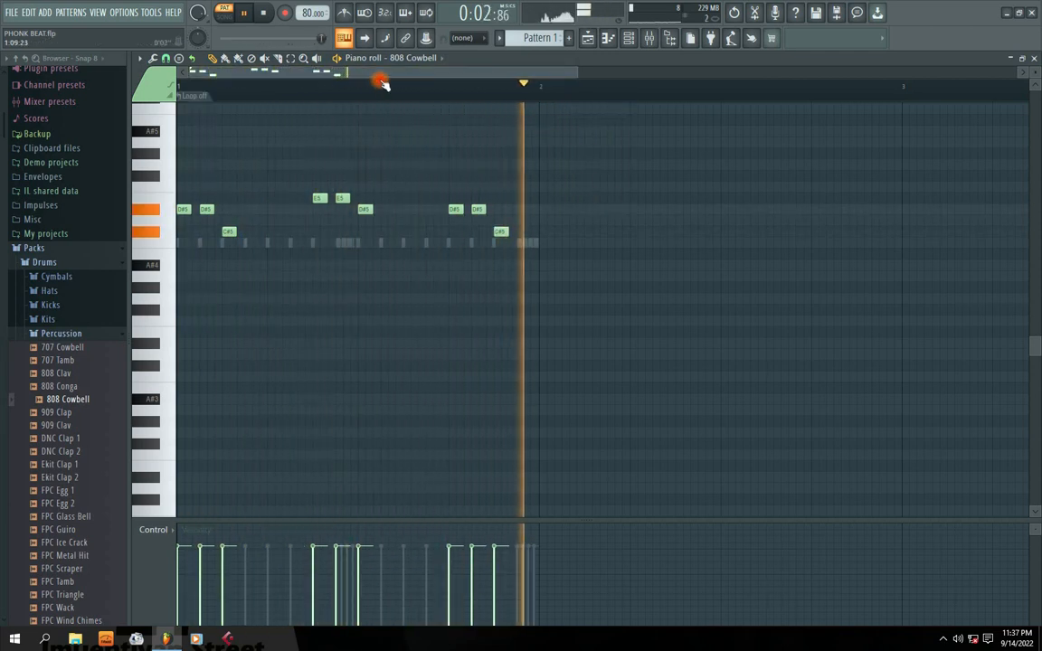
Duplicate the whole one-bar cowbell phrase and align the copy with the start of bar 2
key(space)
drag(184, 196, 537, 270)
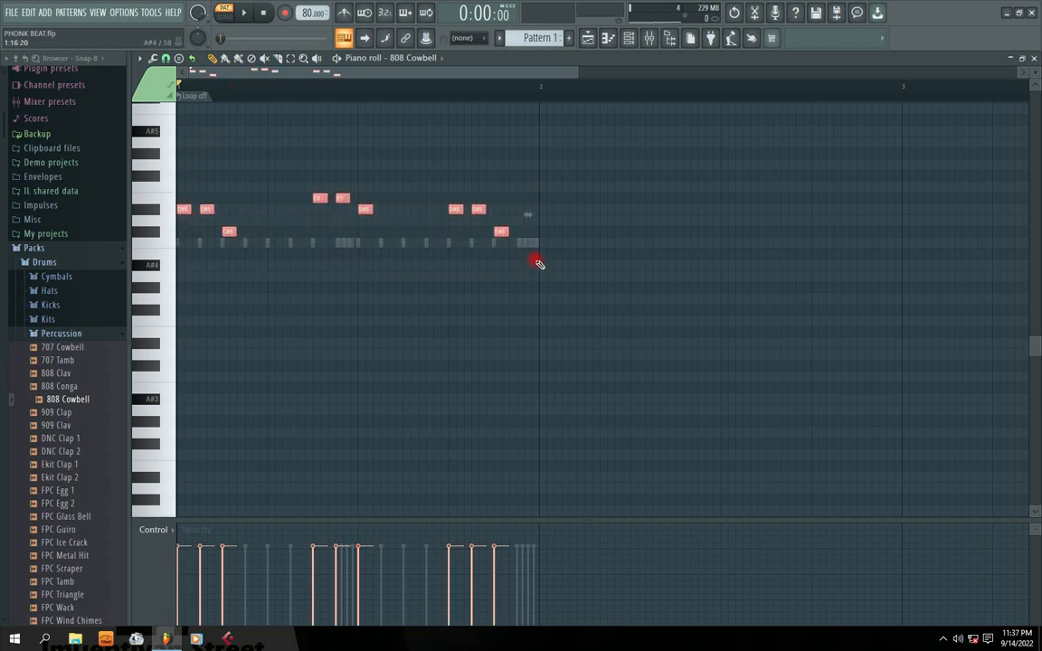
key(ctrl+b)
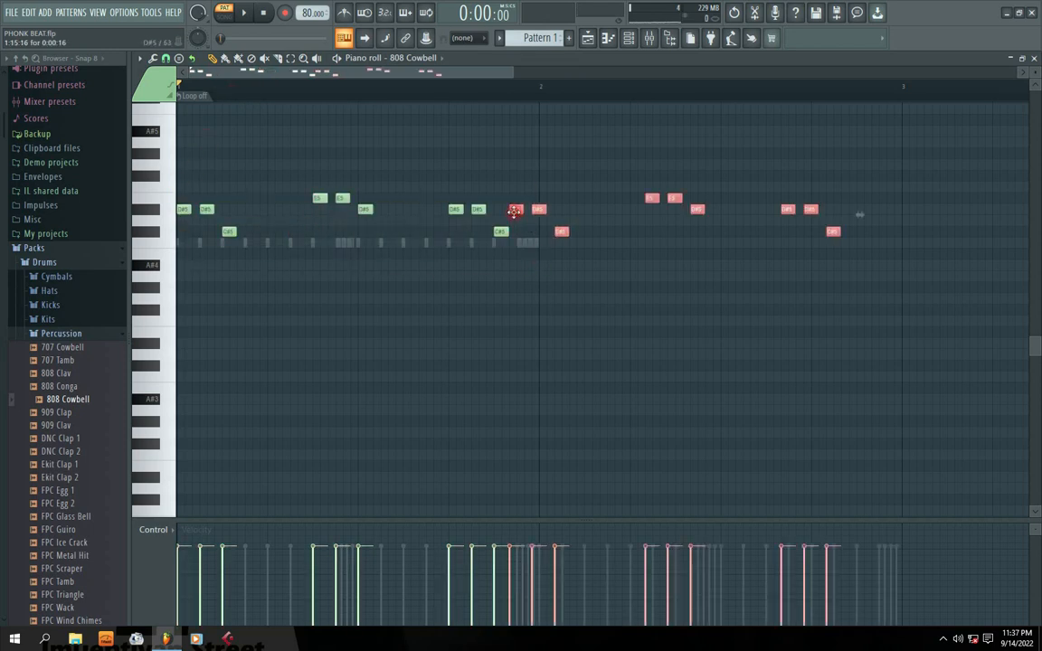
drag(513, 211, 545, 212)
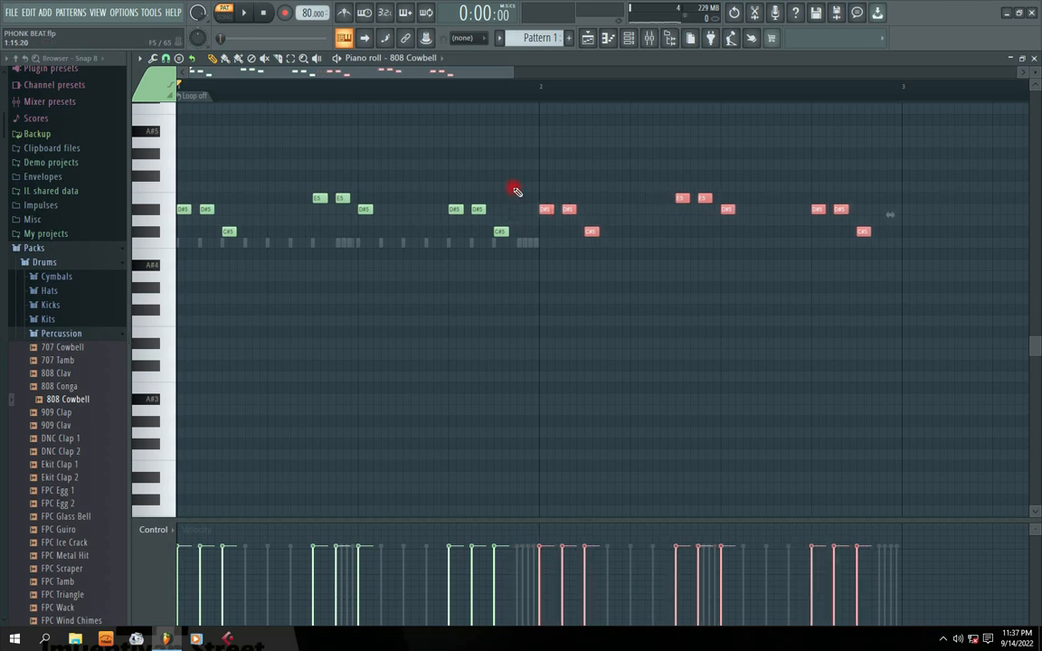
Quantize the start and end times of the cowbell notes in both bars with the Default template and play the result
key(alt+q)
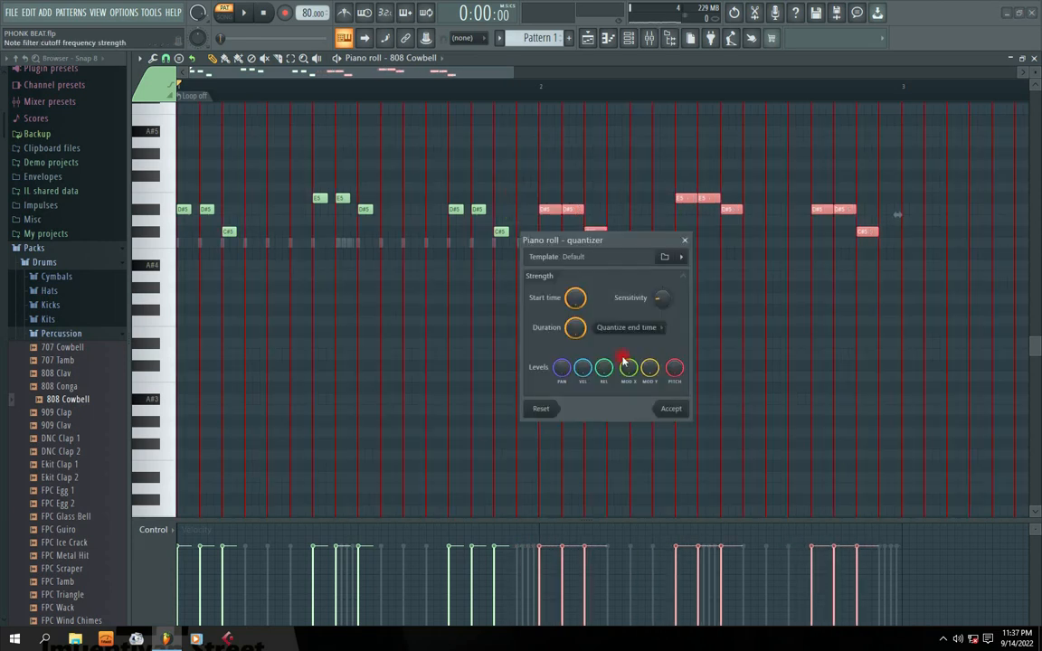
click(670, 409)
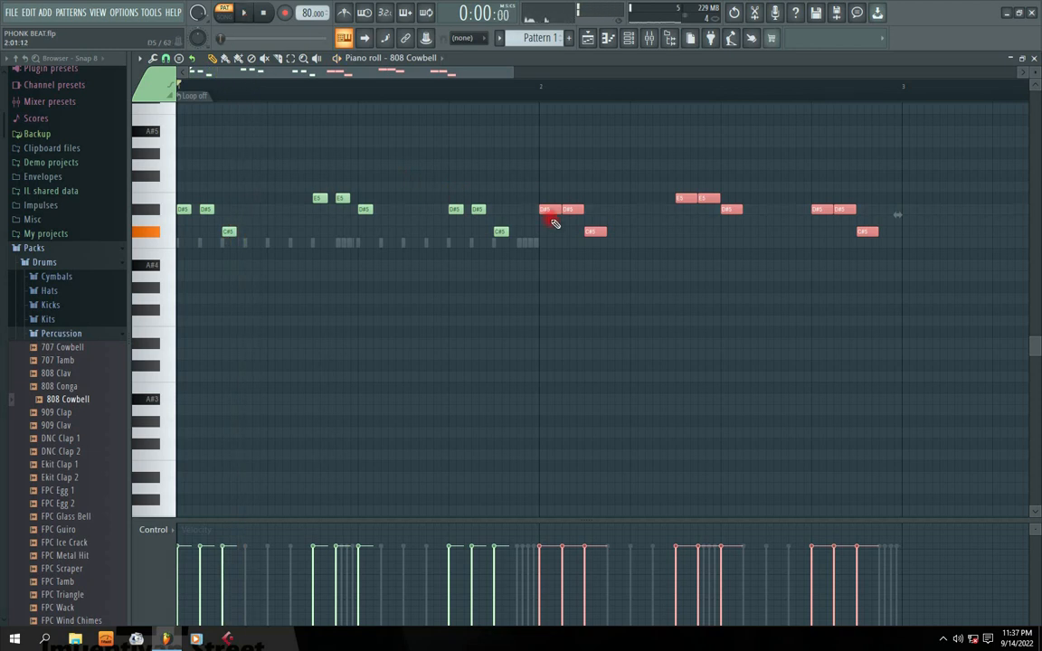
drag(512, 161, 178, 258)
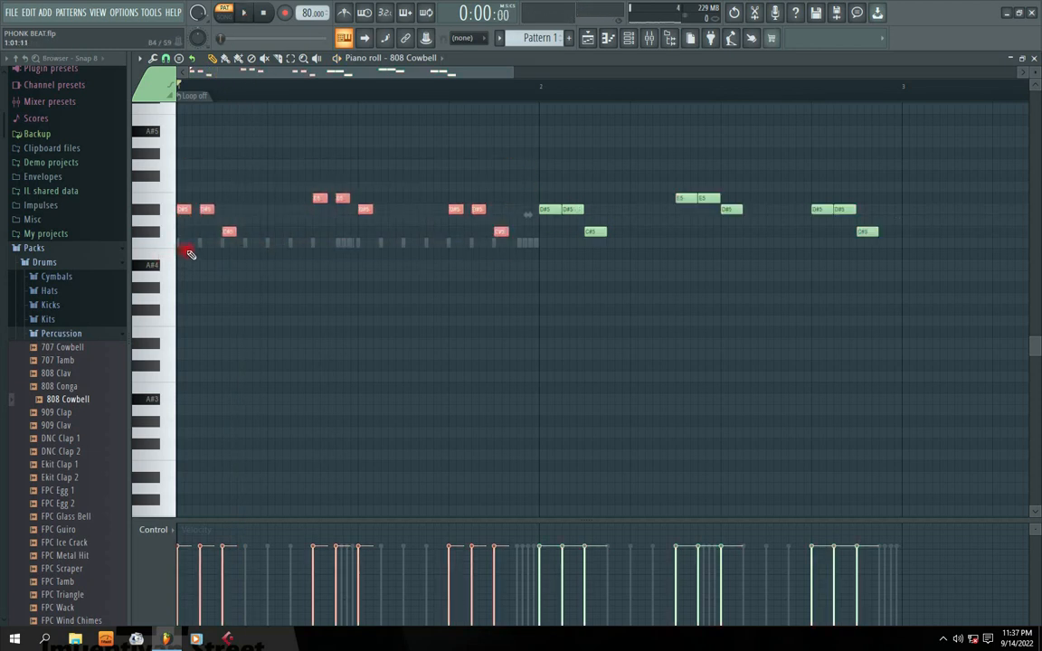
key(alt+q)
click(670, 408)
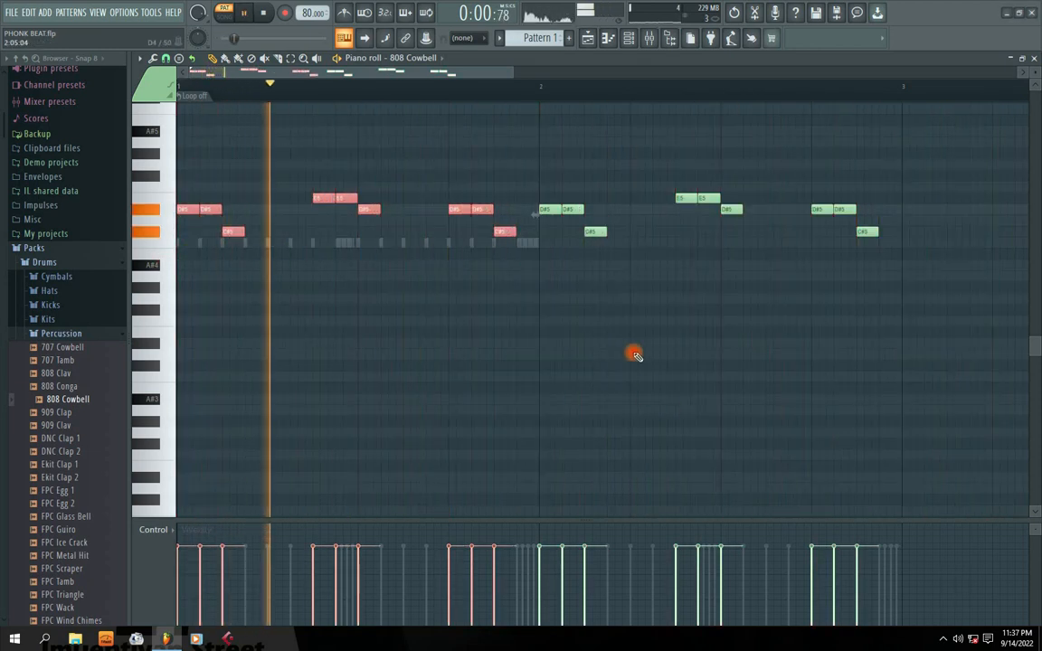
drag(385, 74, 388, 74)
click(510, 145)
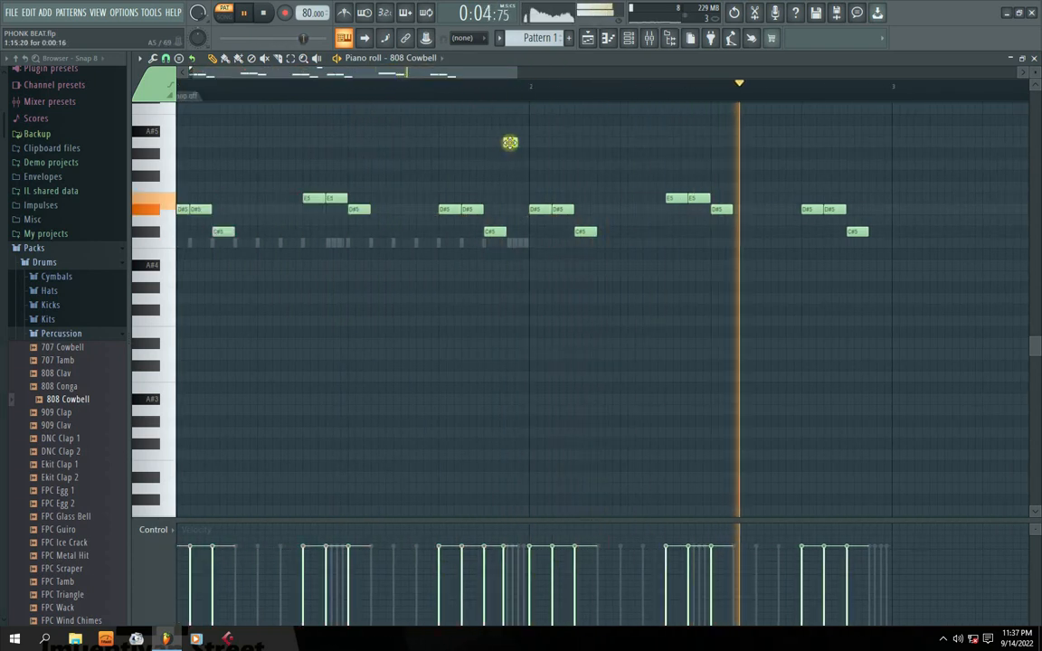
drag(443, 75, 387, 75)
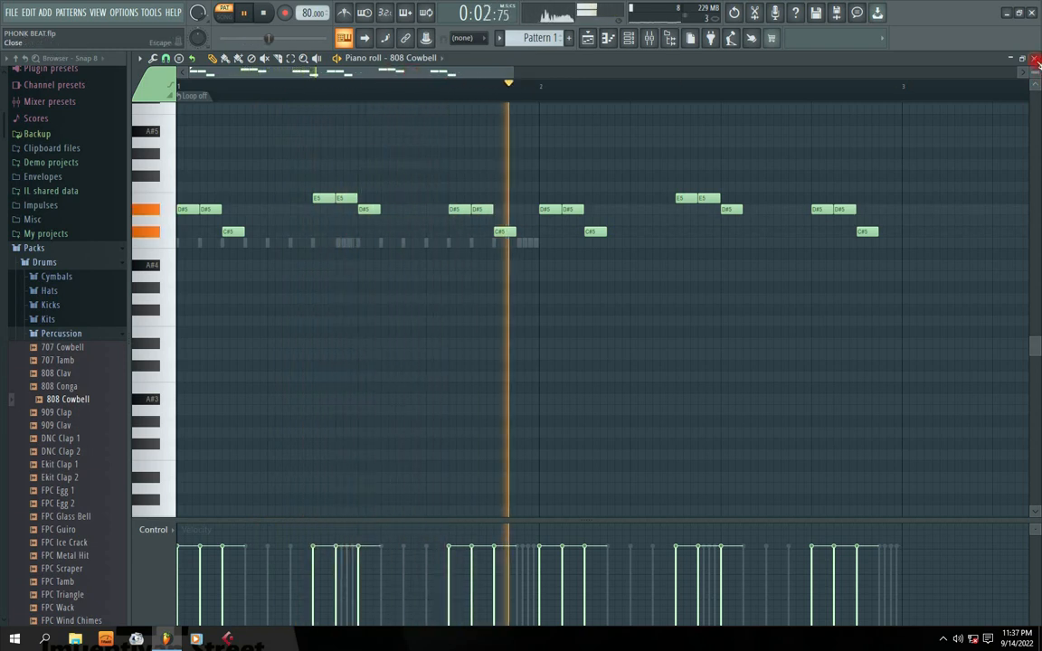
Return to the channel rack and check the 808 Cowbell channel's sample settings
key(F7)
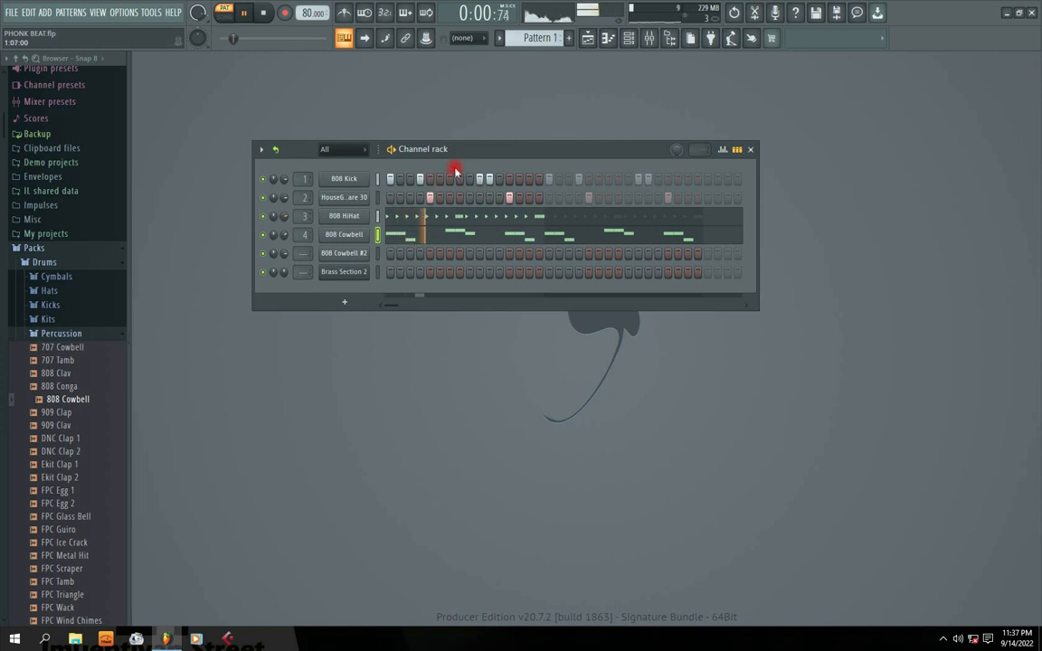
drag(459, 155, 453, 223)
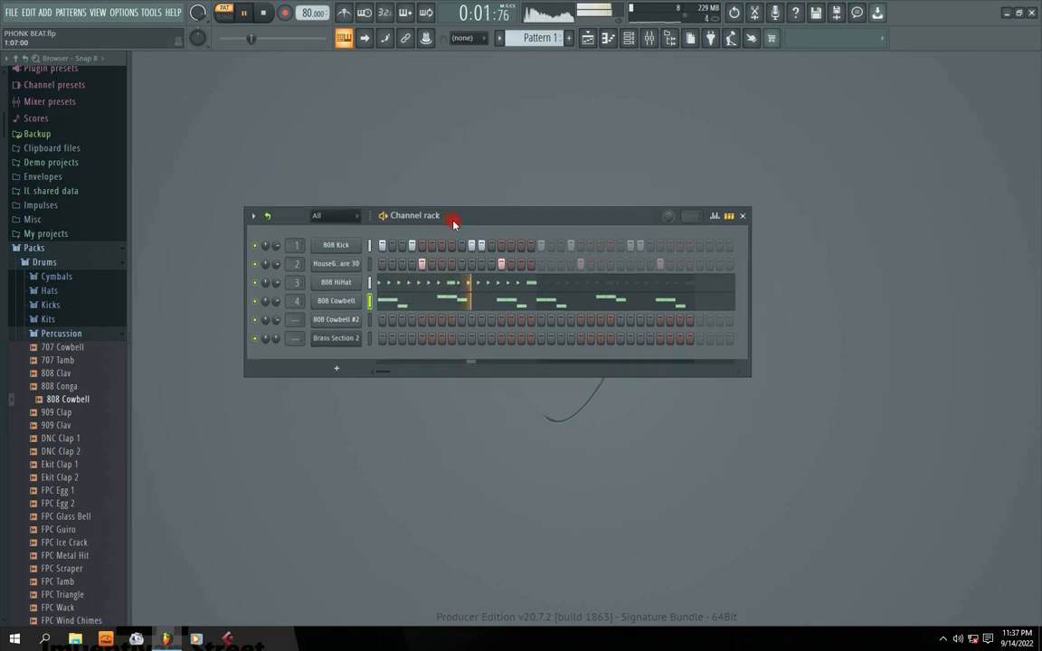
click(336, 302)
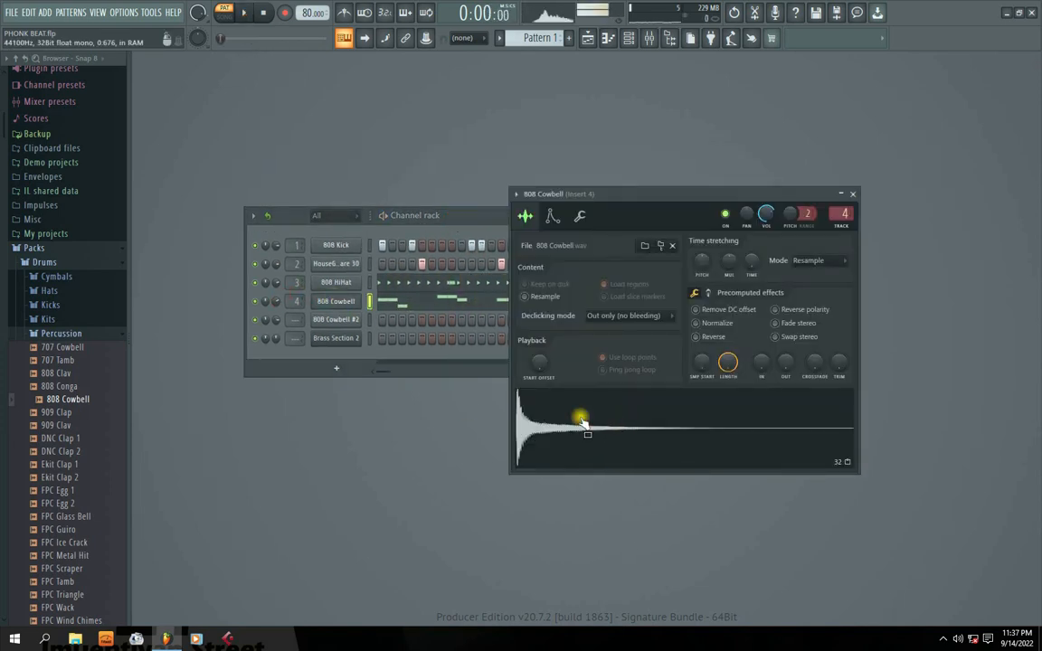
click(852, 196)
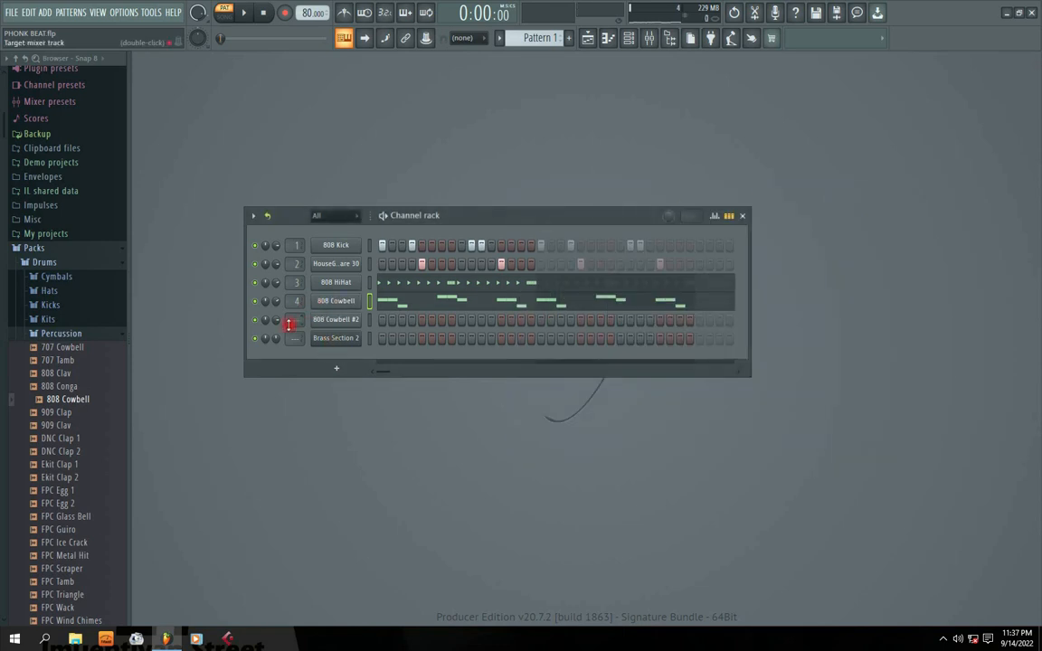
Delete the unused 808 Cowbell #2 channel from the channel rack
right_click(332, 321)
click(411, 451)
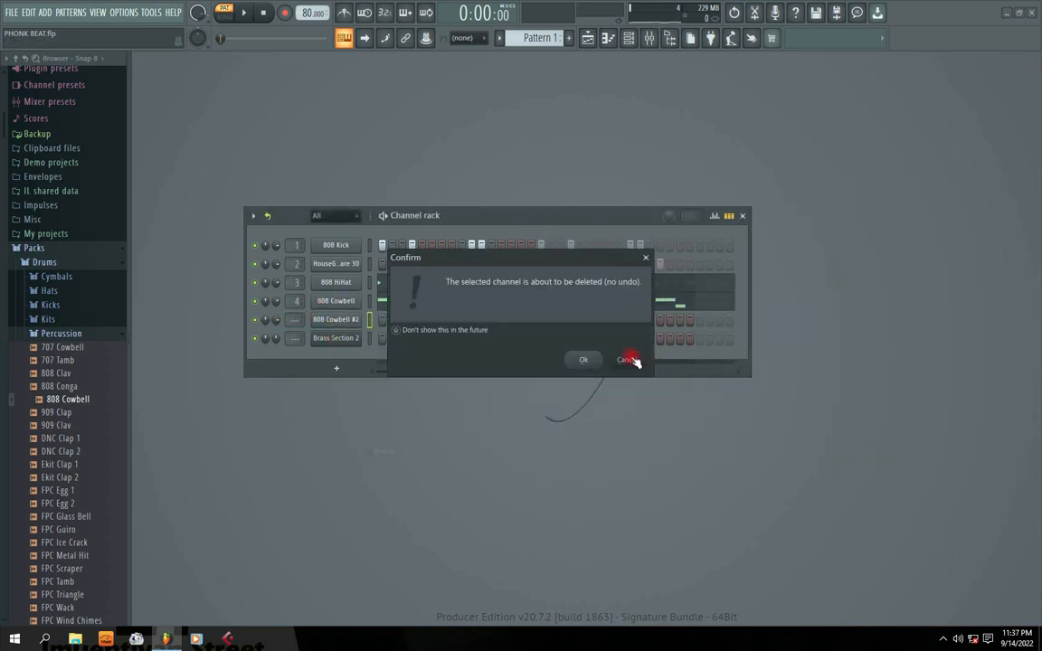
click(628, 356)
click(326, 320)
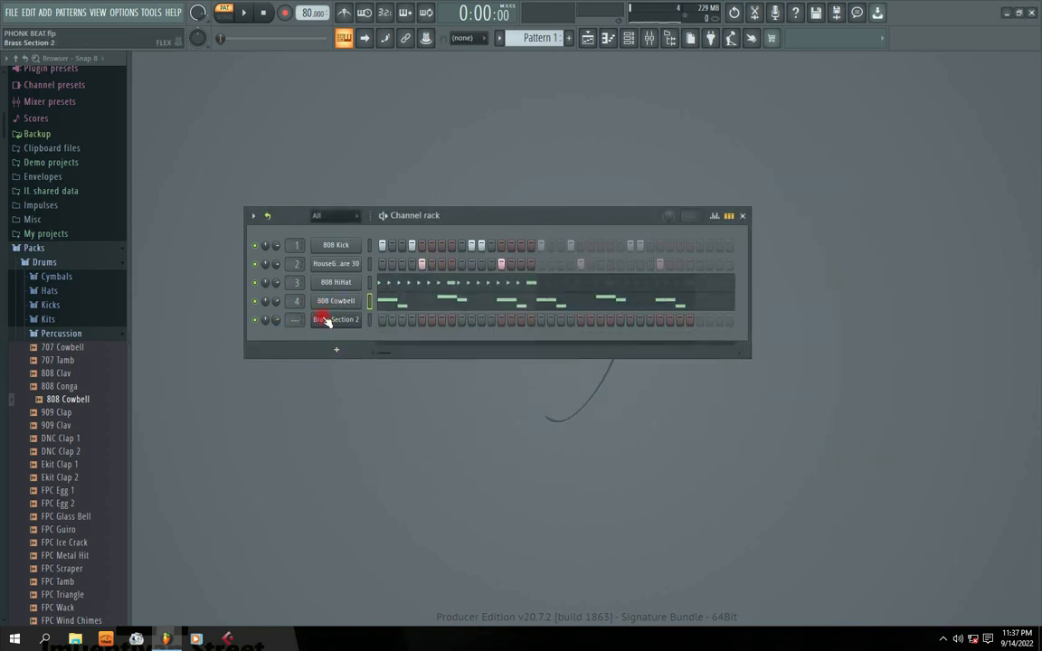
Check the Brass Section 2 channel's FLEX preset and settings
drag(434, 215, 446, 317)
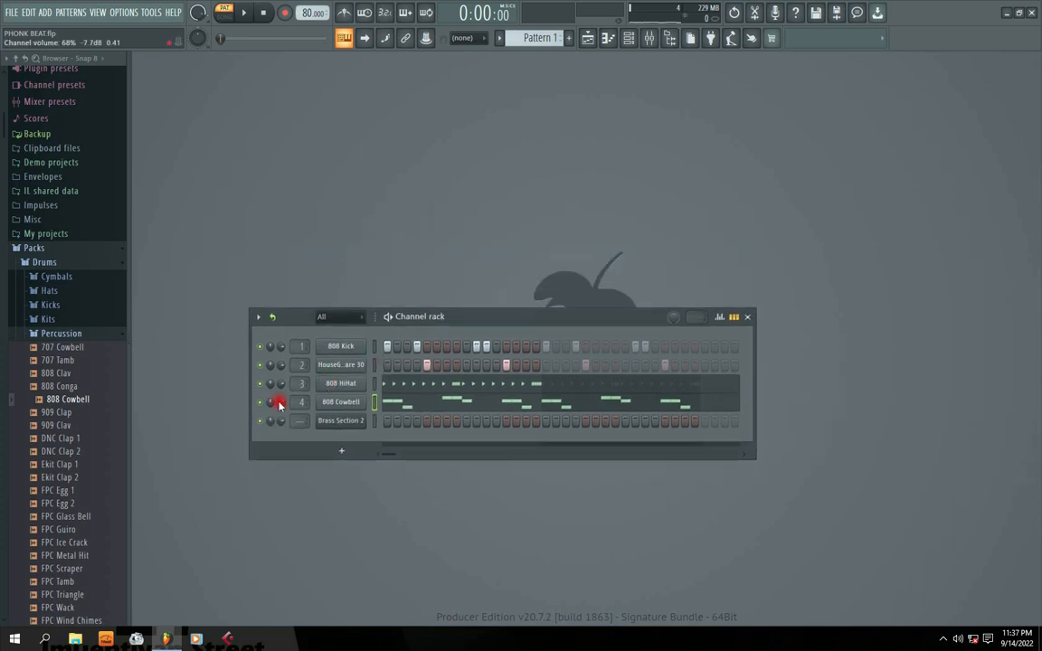
right_click(279, 406)
click(342, 414)
click(336, 424)
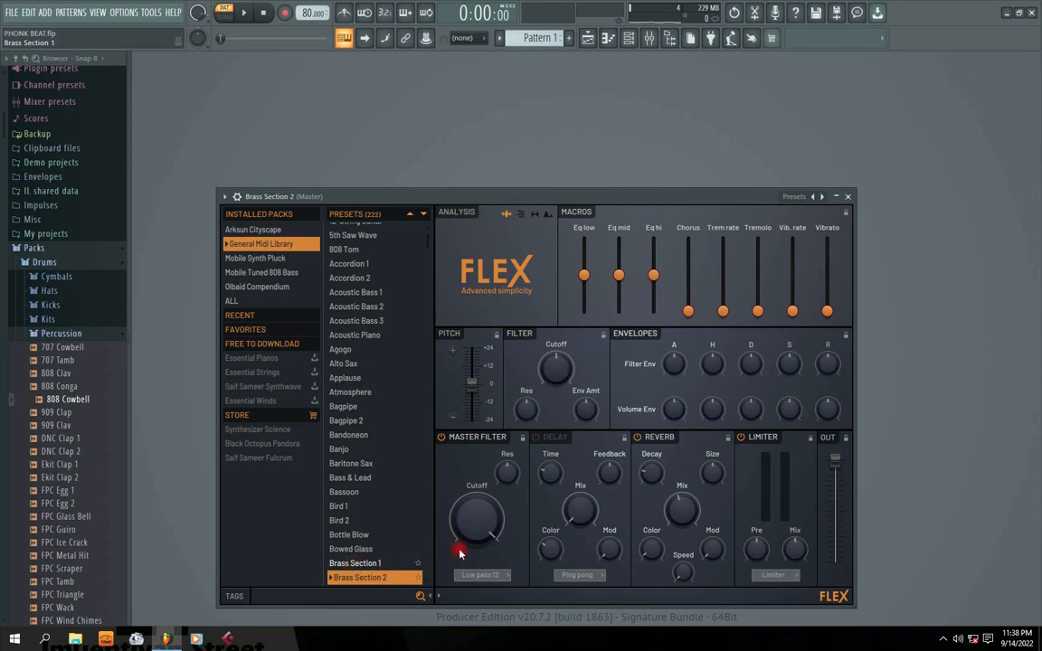
click(849, 195)
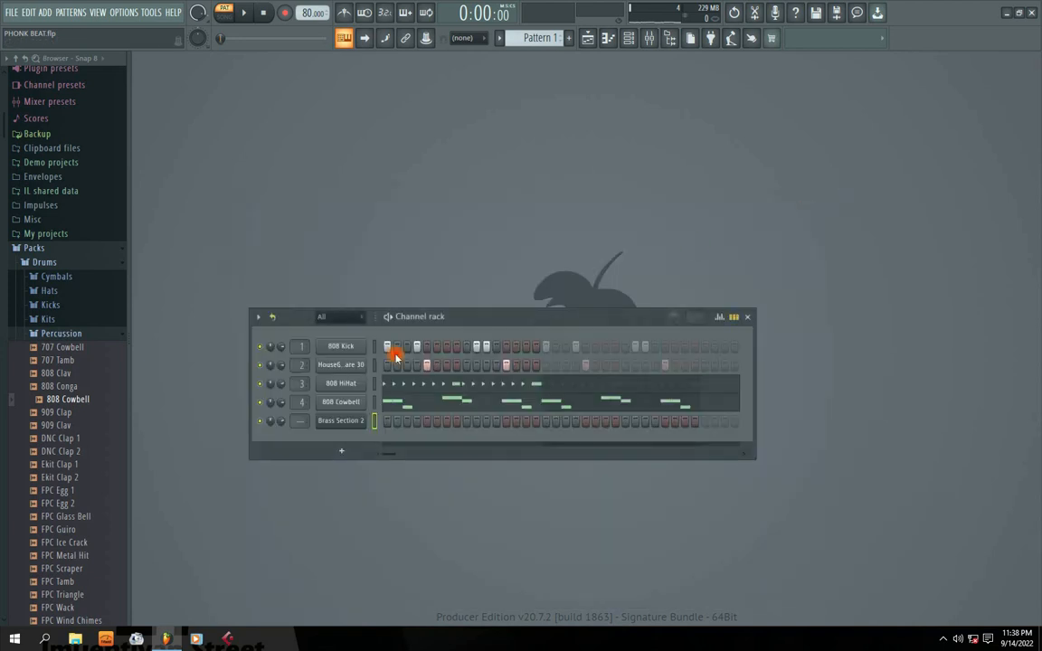
Open the Brass Section 2 channel in the piano roll and audition brass pitches against the beat
right_click(355, 426)
click(367, 422)
key(space)
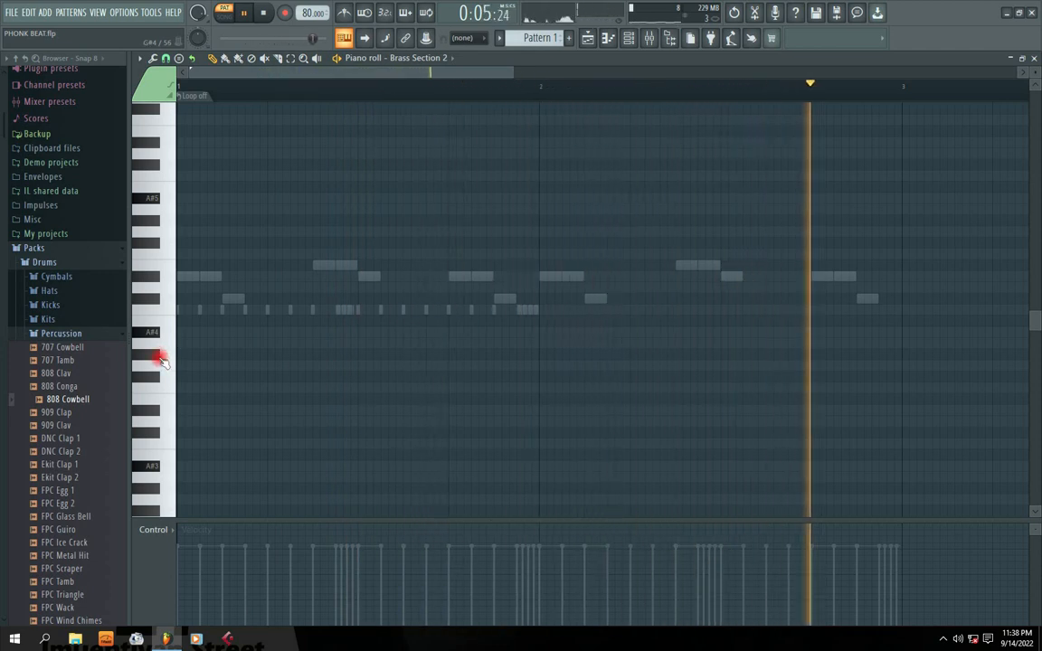
key(space)
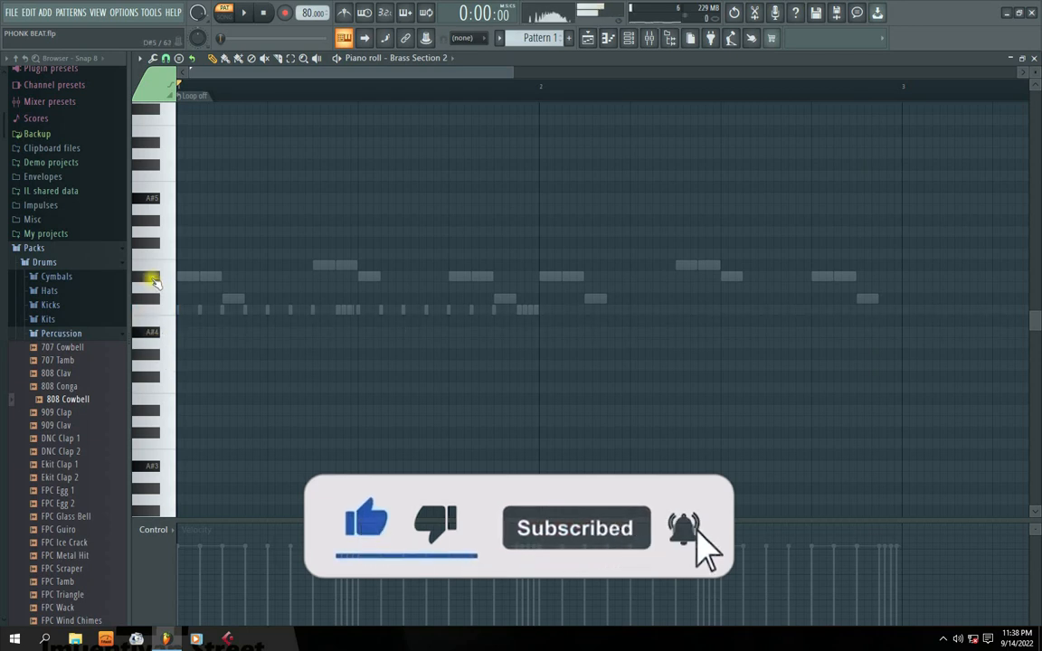
click(155, 392)
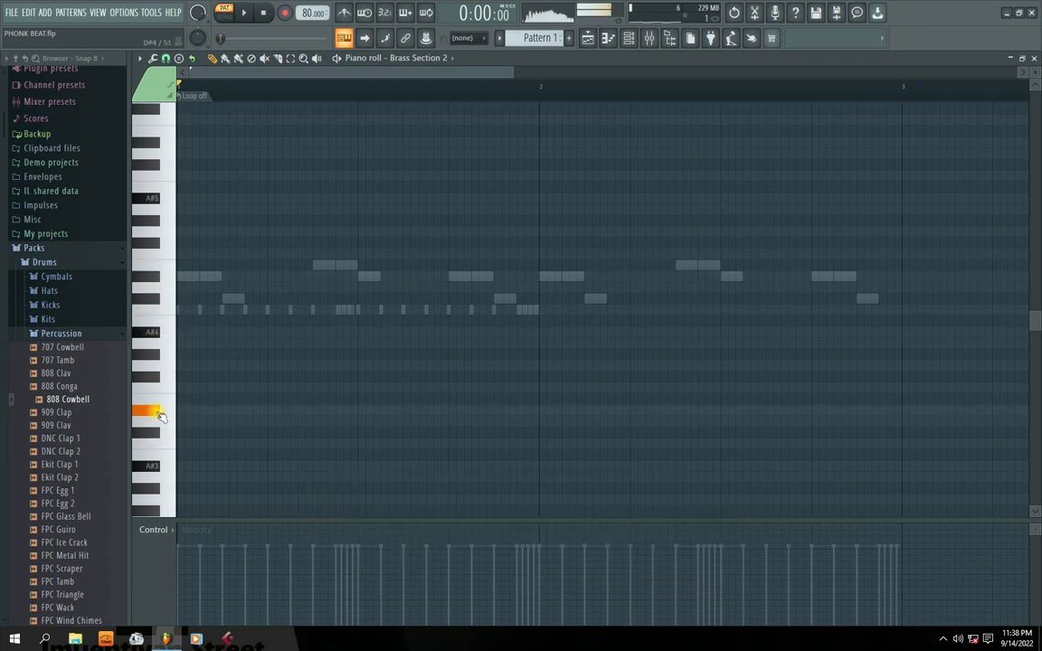
Try a one-bar D#4 brass note at the start of bar 1 and listen to it with the beat
drag(188, 411, 542, 411)
key(space)
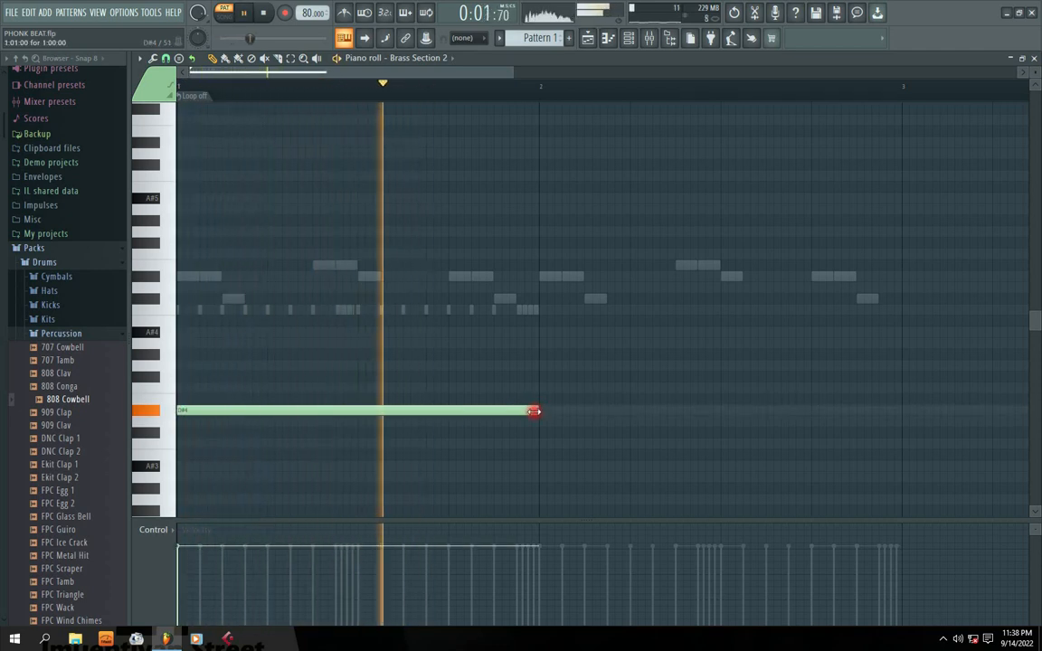
key(space)
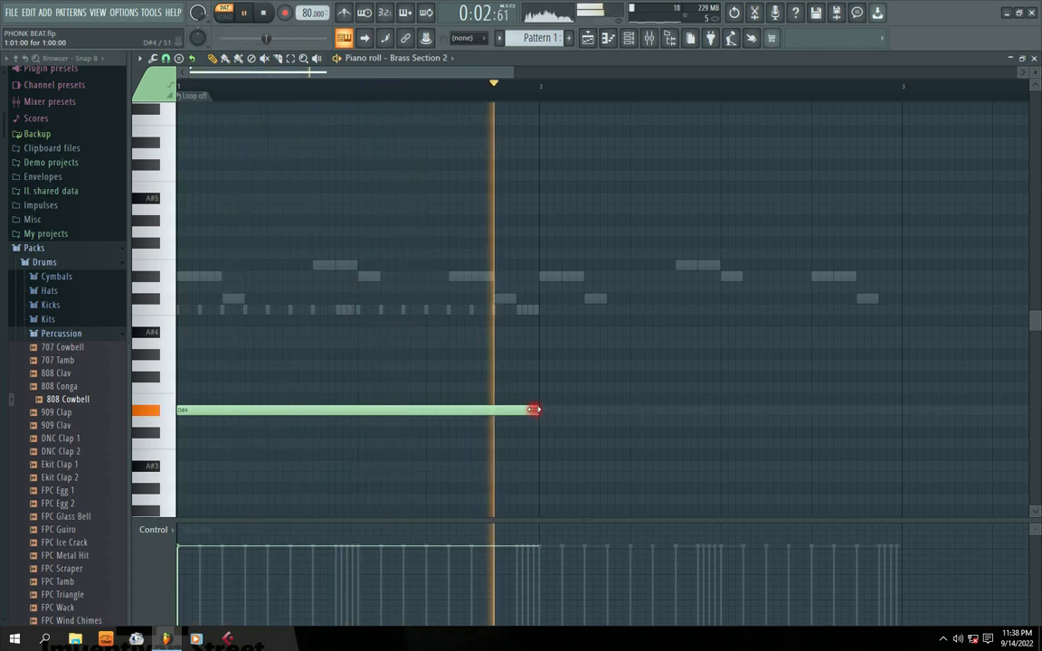
key(space)
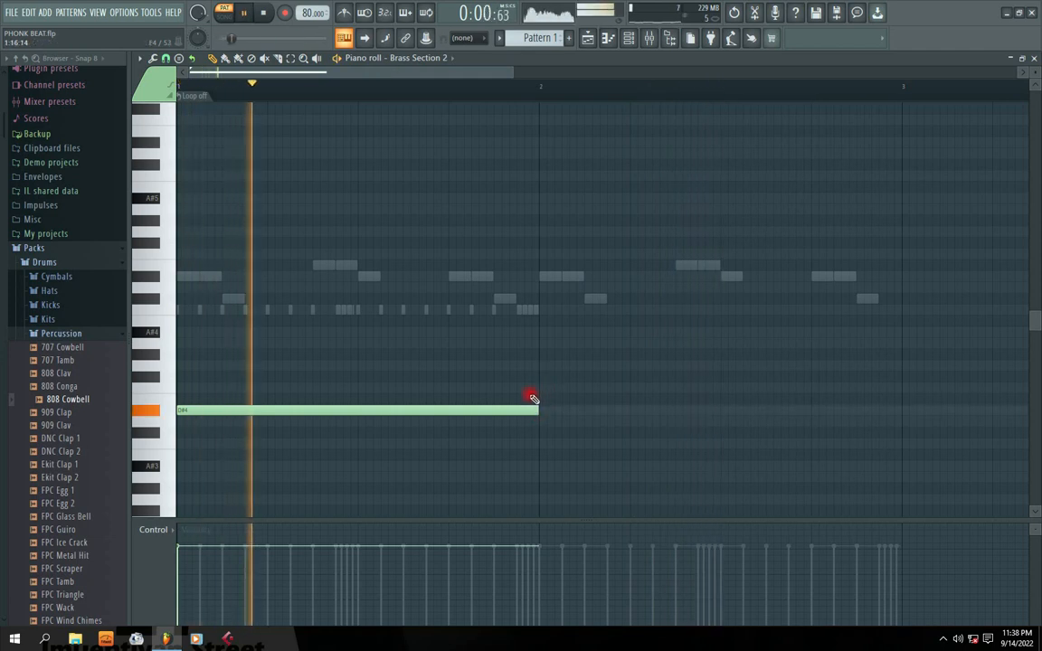
key(space)
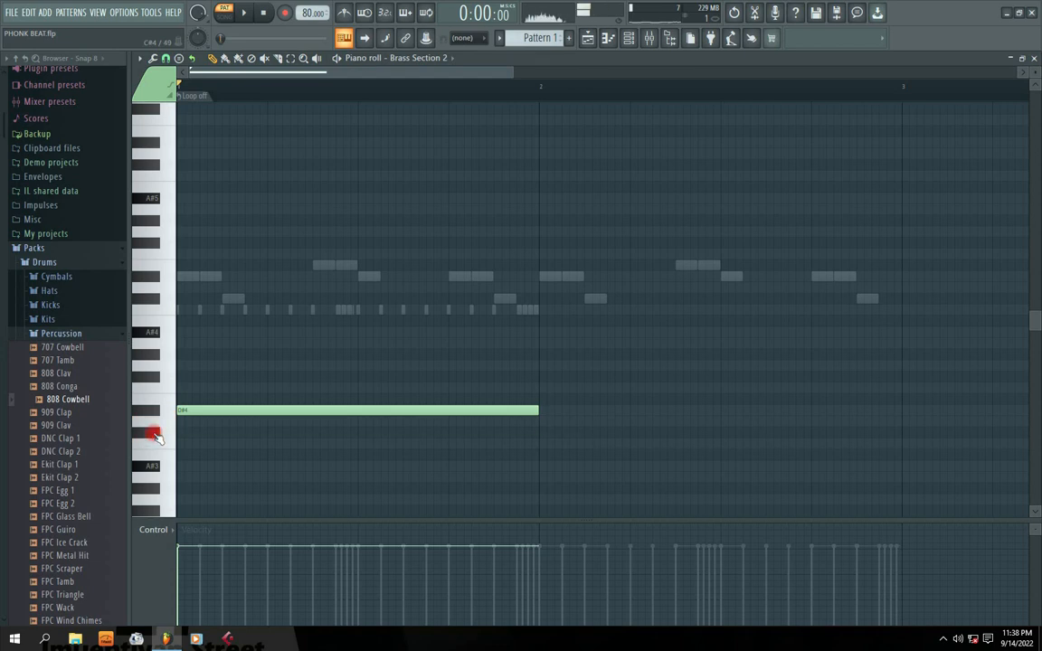
Try the one-bar brass note at C#4 during playback and delete it
key(space)
drag(193, 409, 194, 434)
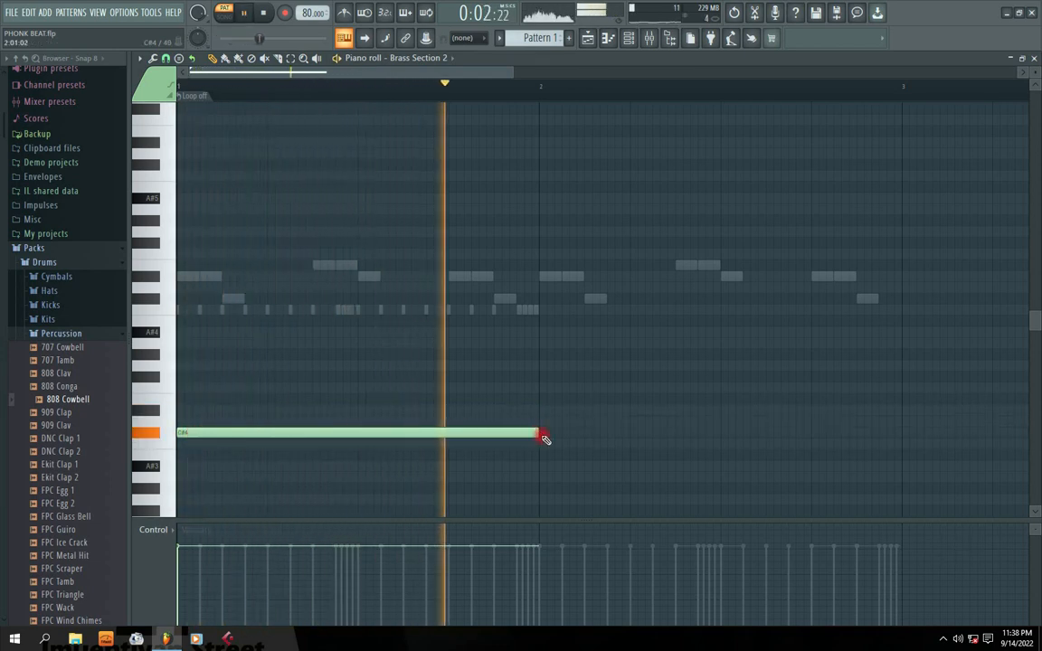
key(space)
key(space)
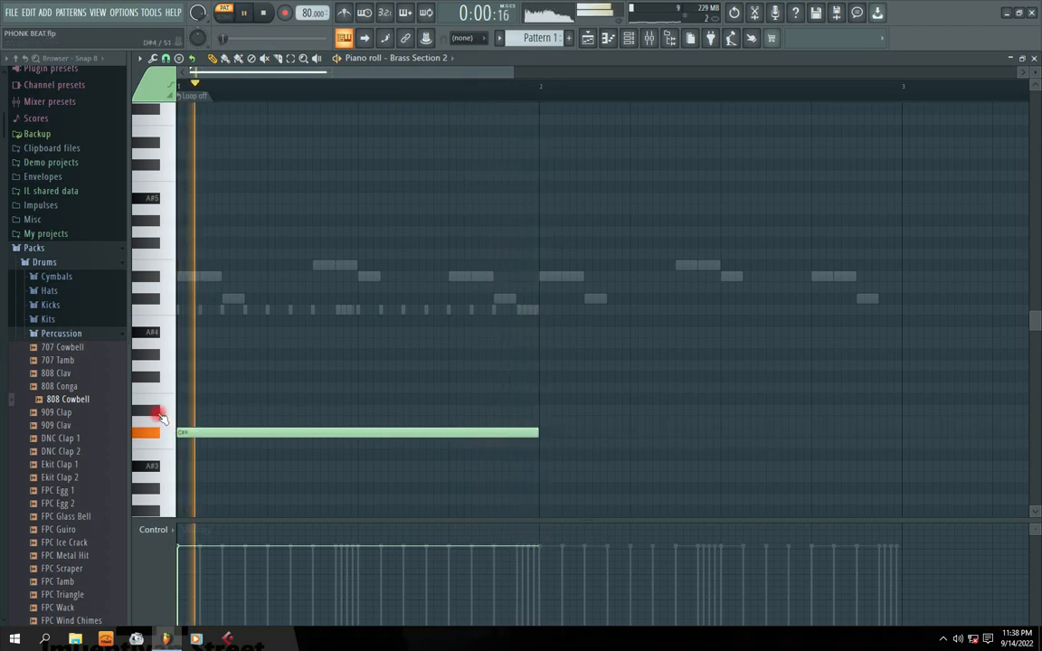
key(space)
right_click(204, 431)
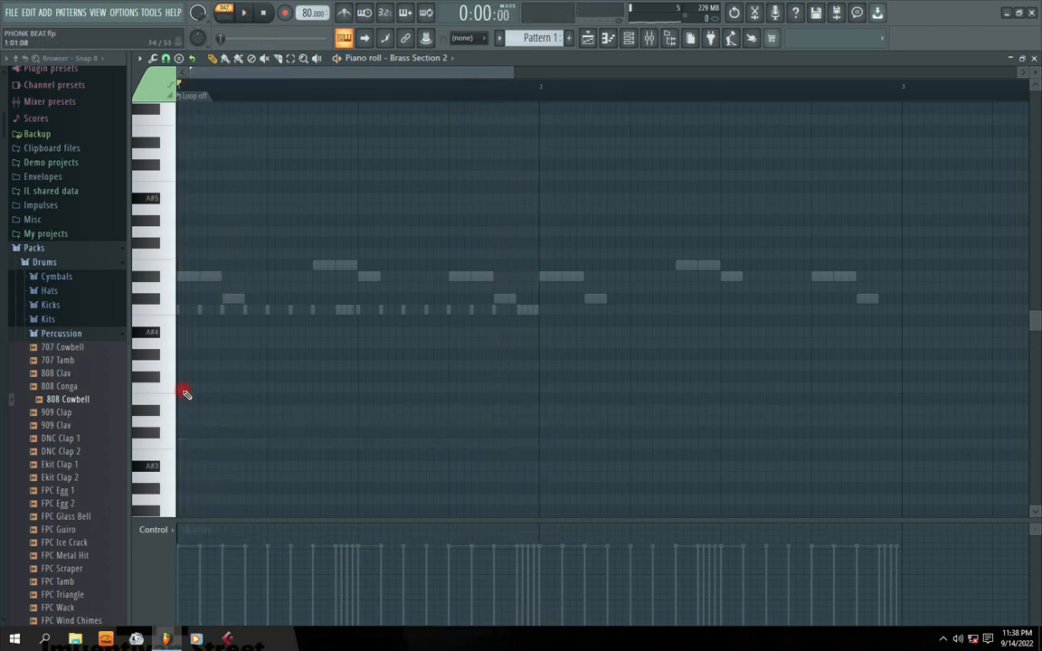
key(space)
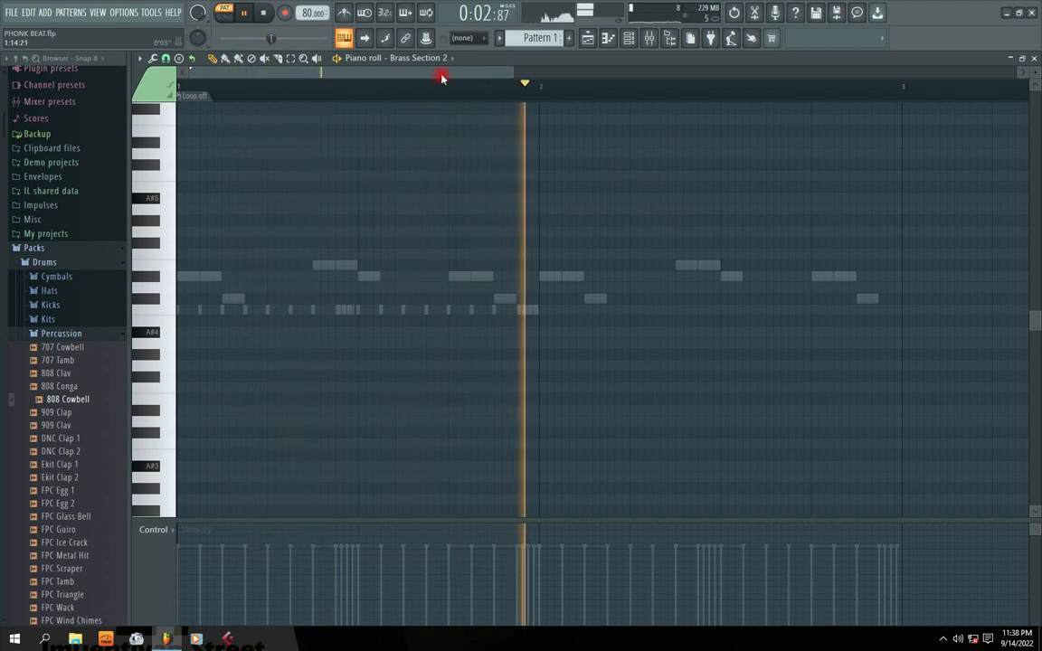
Close the piano roll and reset the 808 Cowbell channel's volume to its default
click(1034, 59)
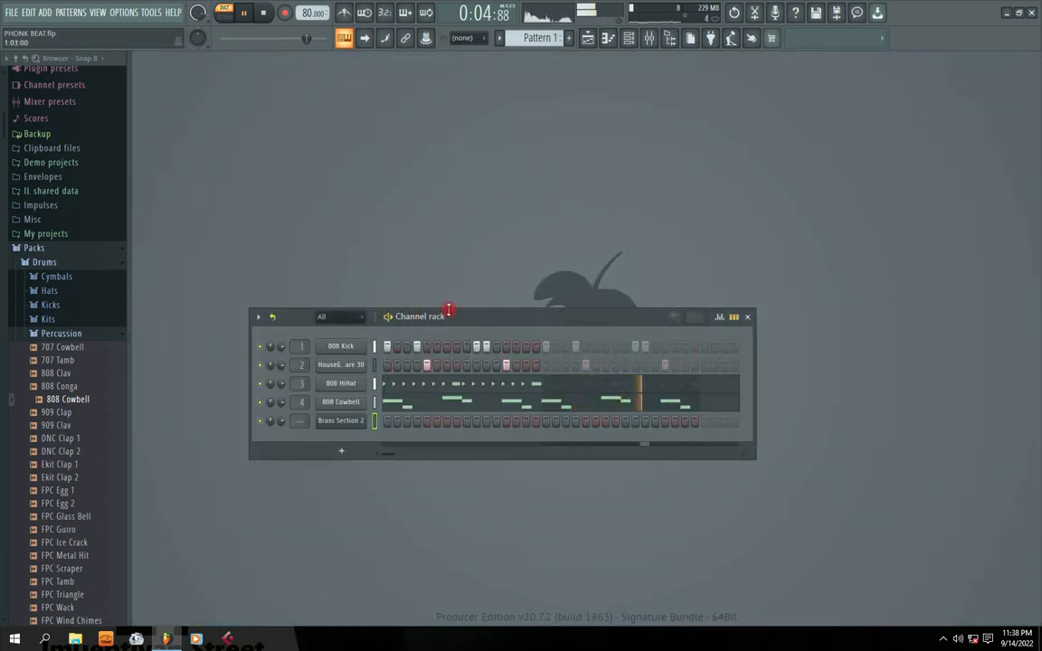
drag(448, 311, 440, 249)
right_click(274, 341)
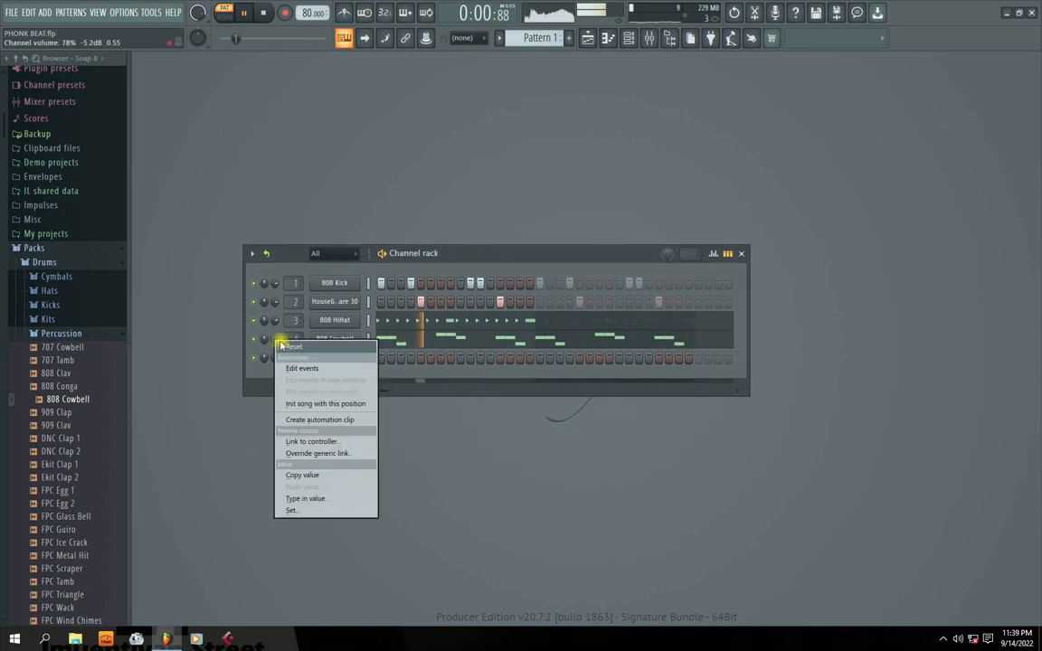
click(287, 347)
drag(455, 260, 451, 256)
click(400, 335)
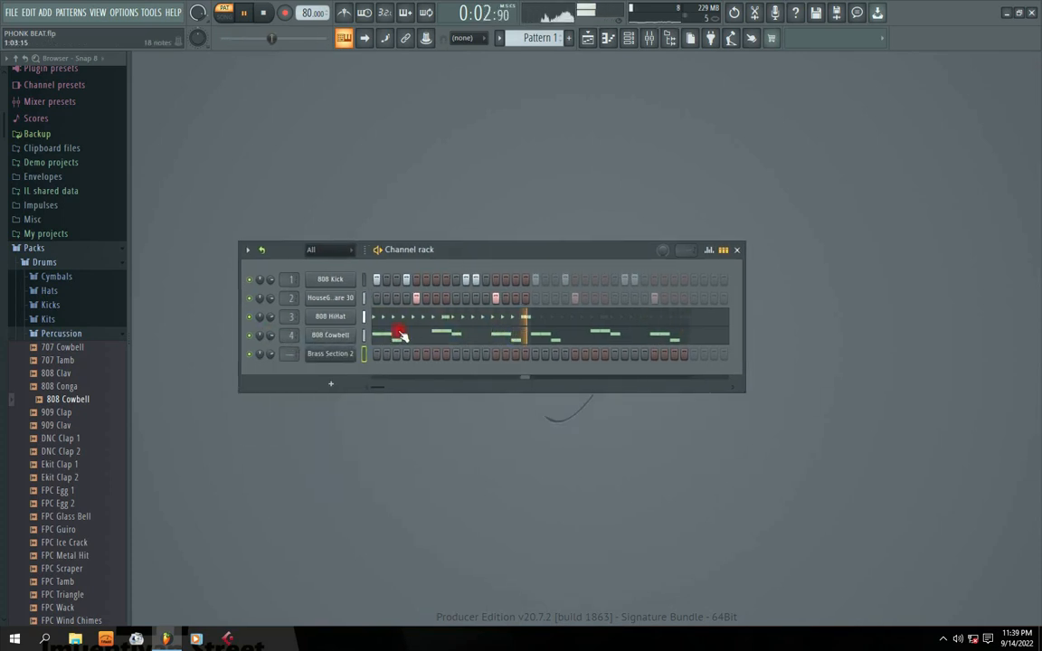
Open the Brass Section 2 channel in the piano roll and place a half-bar D5 note at the start of bar 1
right_click(336, 357)
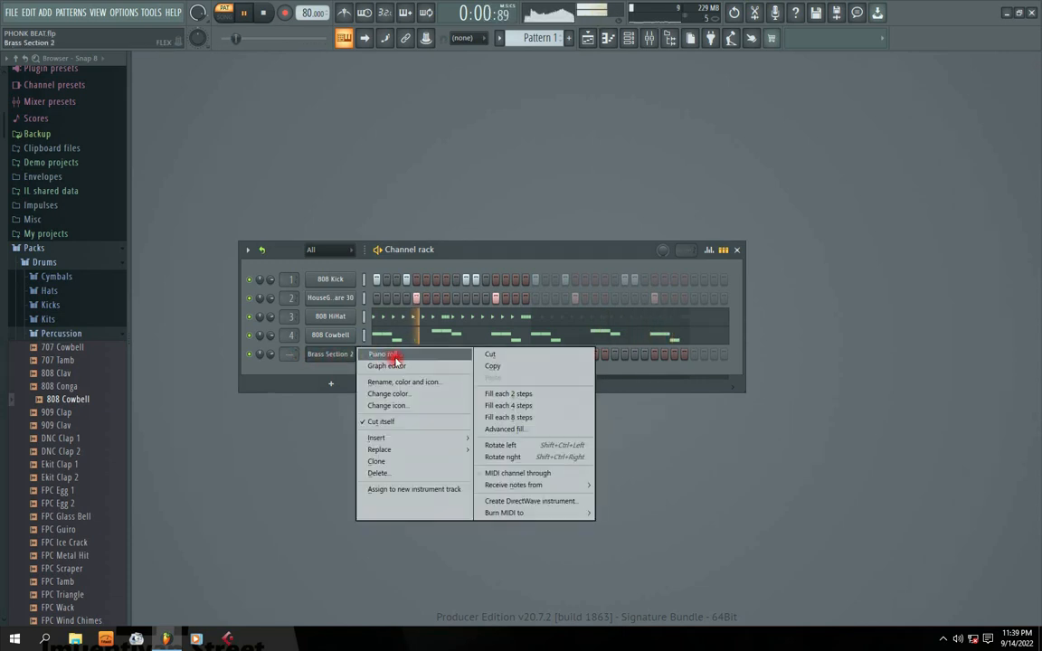
click(393, 355)
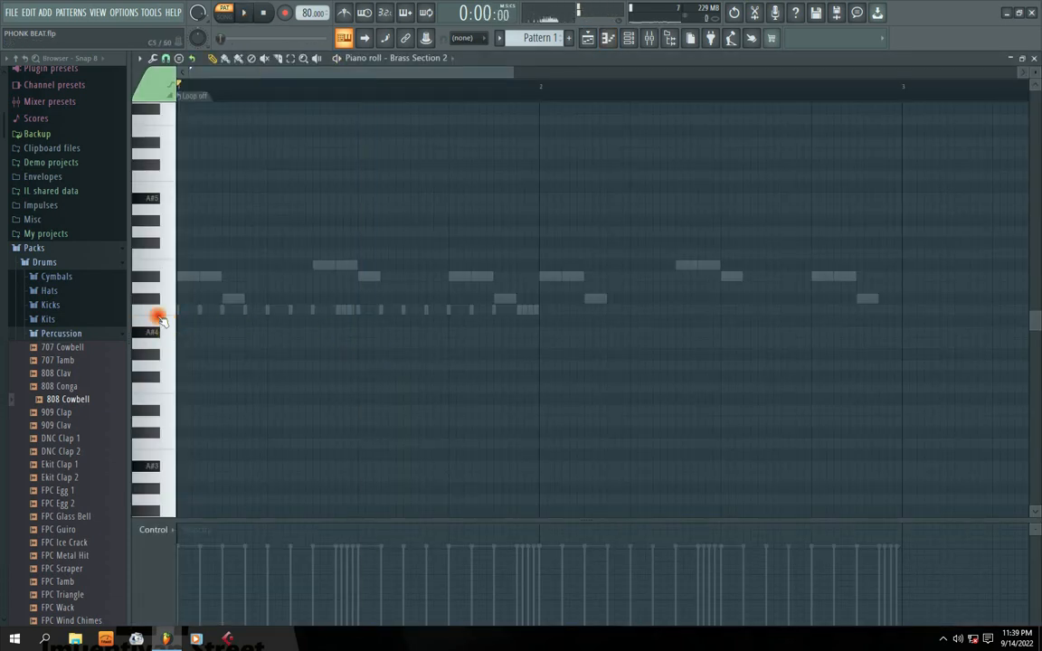
click(193, 289)
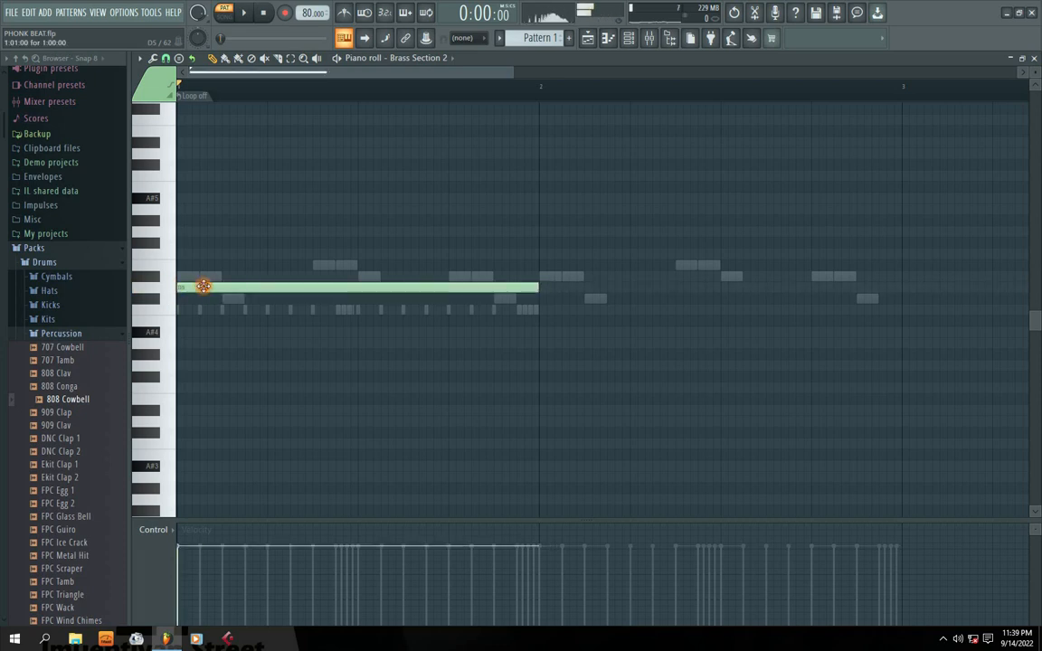
key(space)
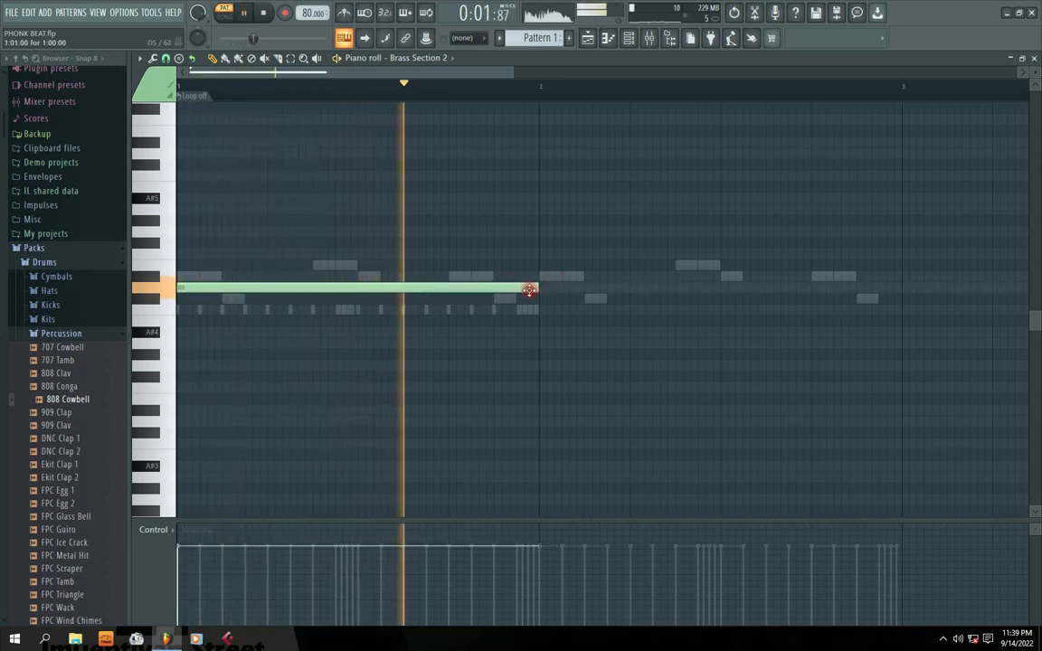
drag(538, 289, 357, 289)
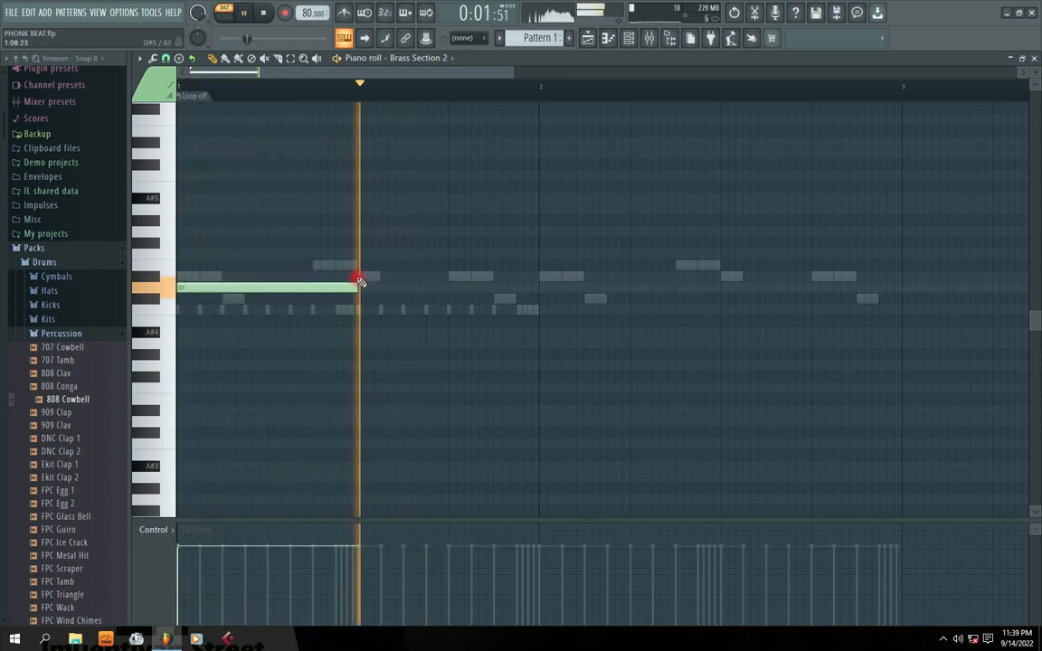
Add half-bar brass notes at E5 in the second half of bar 1, then D5 and F5 across bar 2, and play them
click(365, 266)
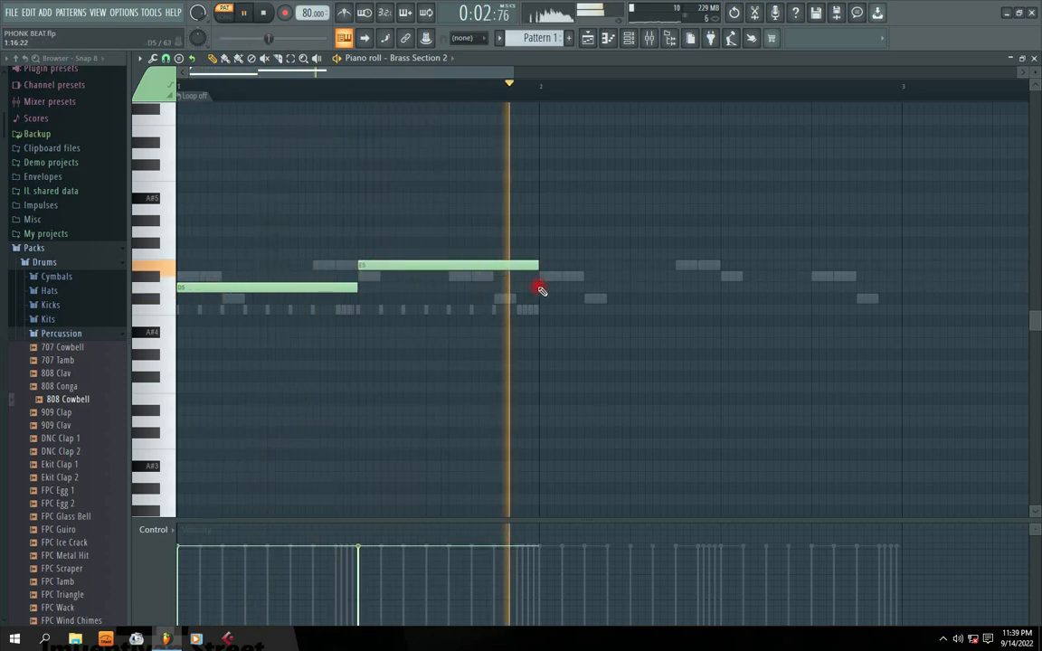
click(553, 288)
key(space)
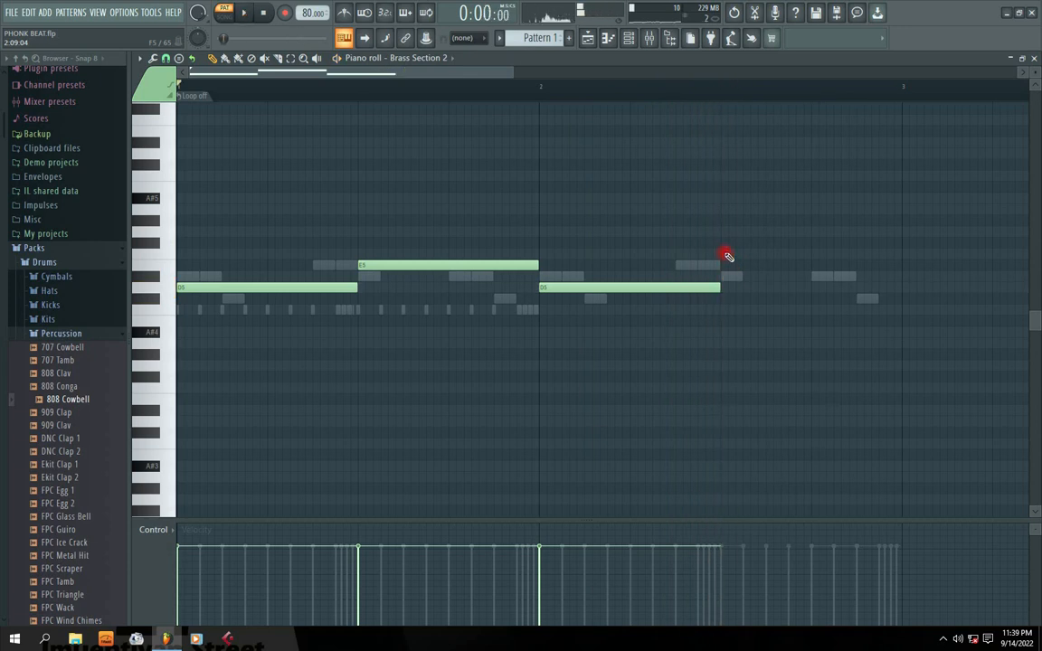
click(725, 253)
key(space)
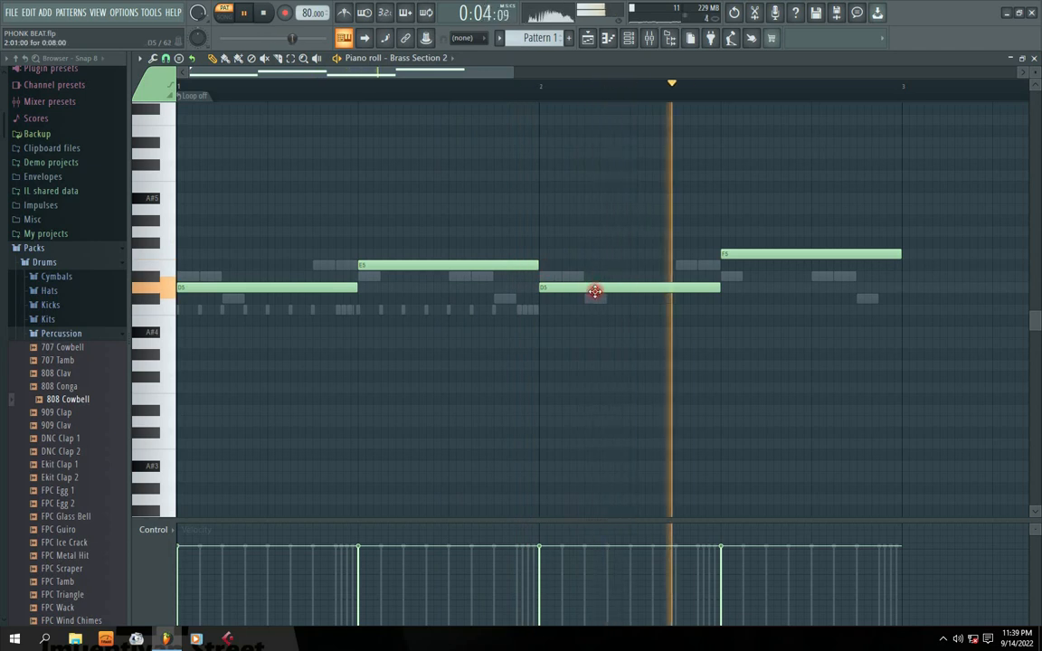
Transpose all the brass notes down one octave and listen to them with the beat
key(ctrl+Down)
click(1033, 58)
click(315, 352)
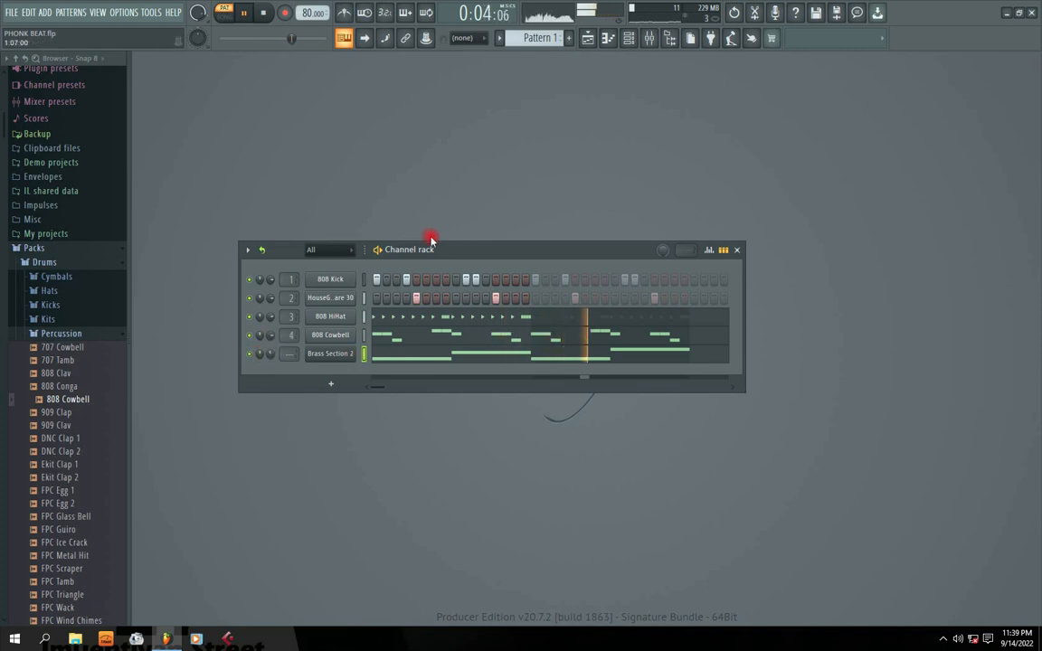
drag(429, 249, 437, 184)
Reopen the brass notes in the piano roll and add a half-bar F4 note above the first D4
click(396, 290)
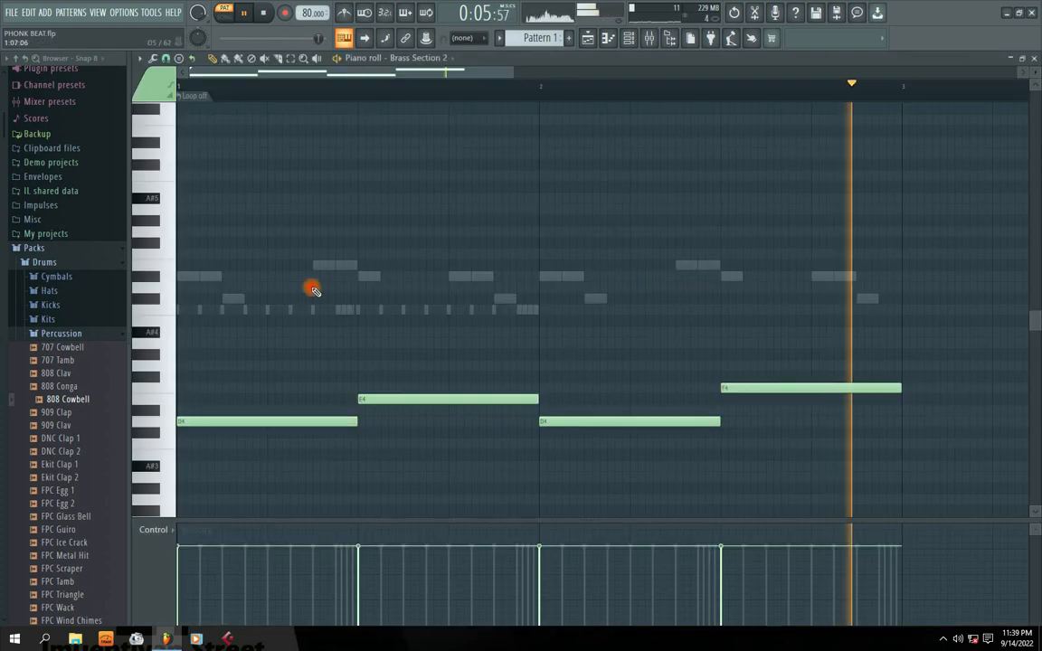
key(space)
click(169, 390)
key(space)
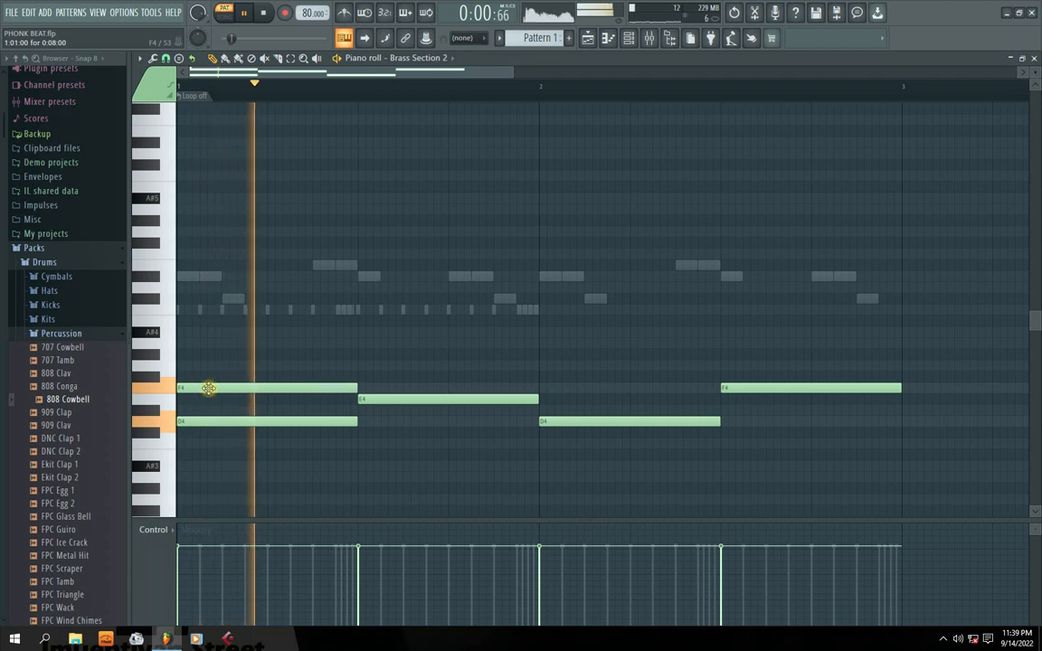
Complete the brass harmony with half-bar notes: G4 above E4, F4 above the second D4, and A4 above the last F4
click(353, 366)
drag(353, 365, 379, 363)
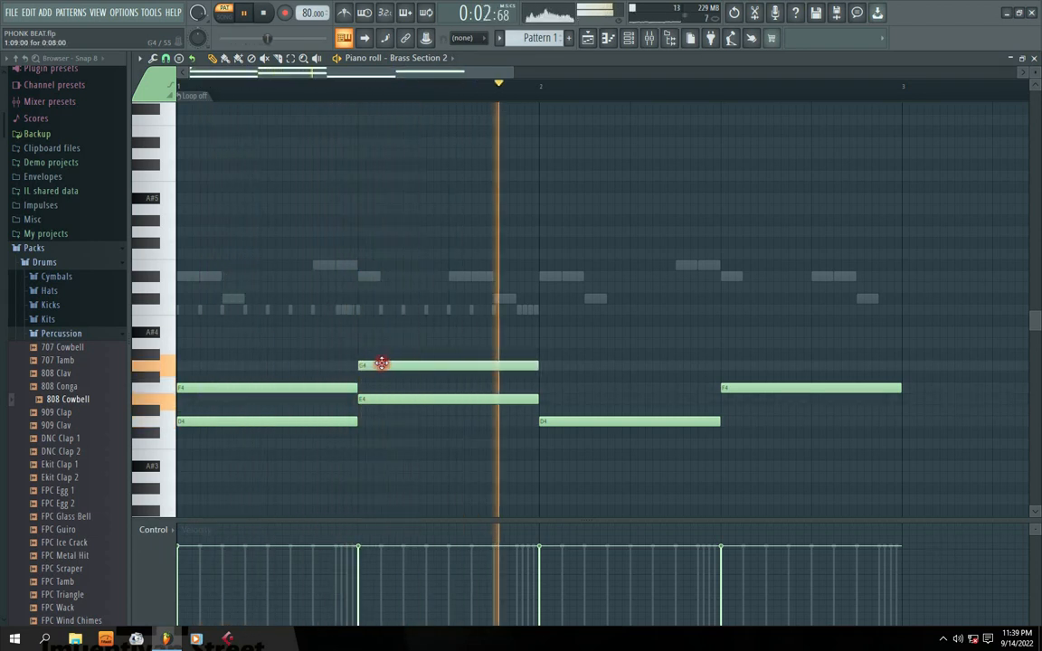
key(space)
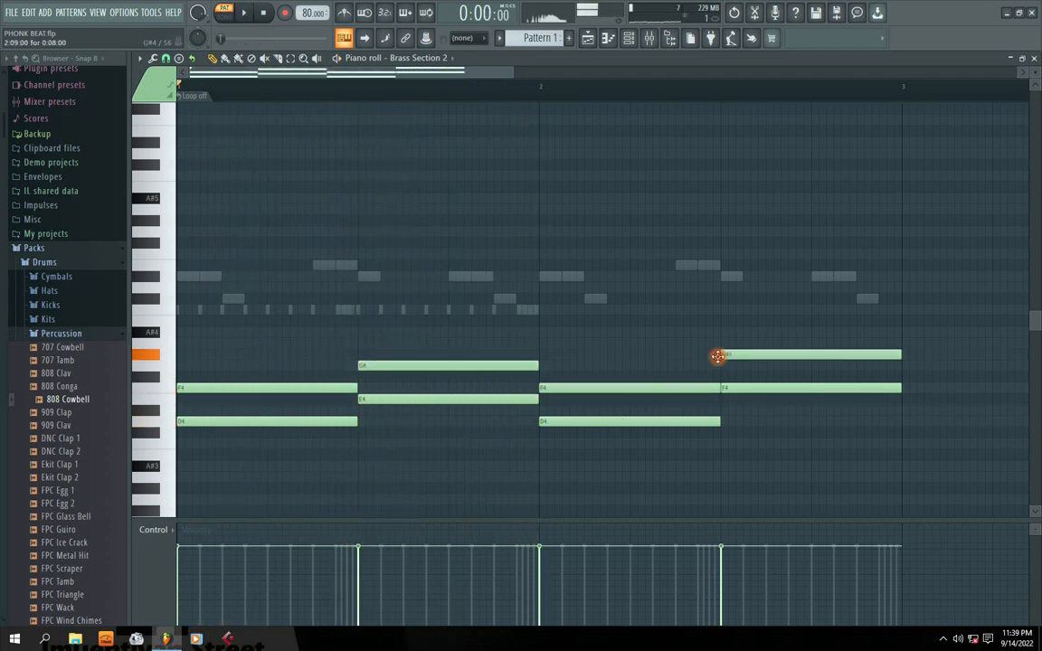
drag(717, 356, 717, 340)
key(space)
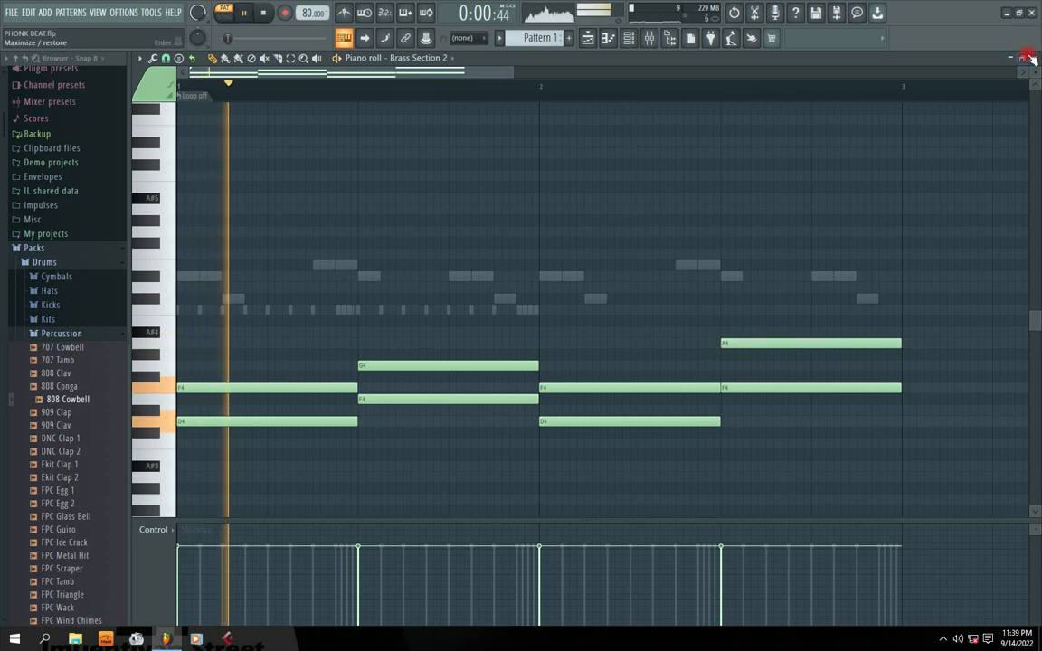
Return to the channel rack and adjust the Brass Section 2 channel's volume while listening to the beat
key(F7)
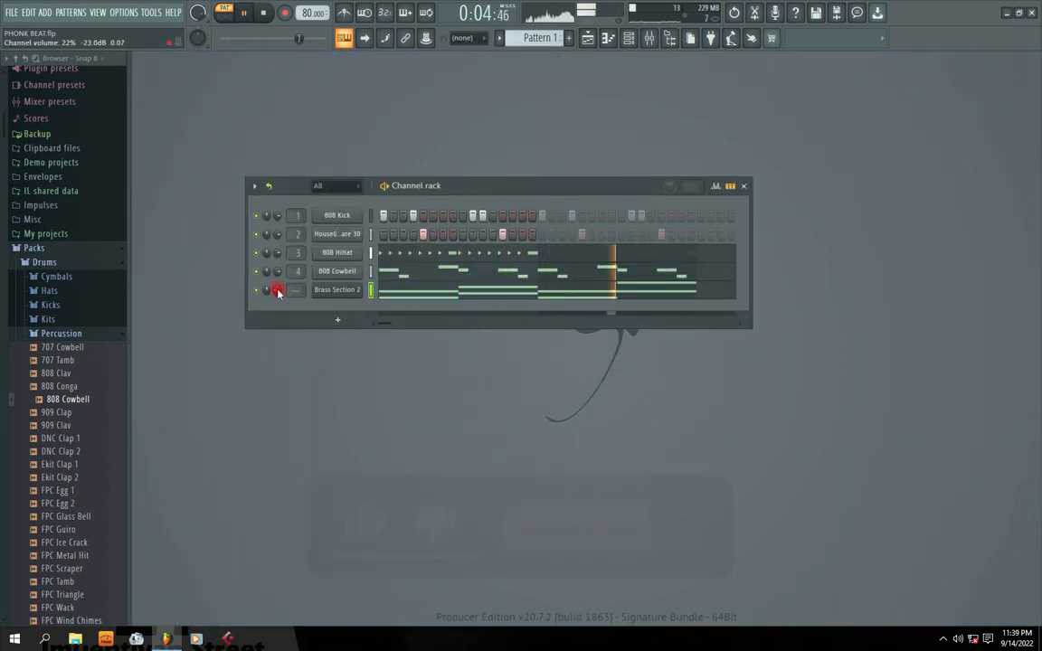
drag(430, 187, 428, 211)
mouse_move(275, 311)
mouse_down()
mouse_move(274, 294)
mouse_move(278, 301)
mouse_up()
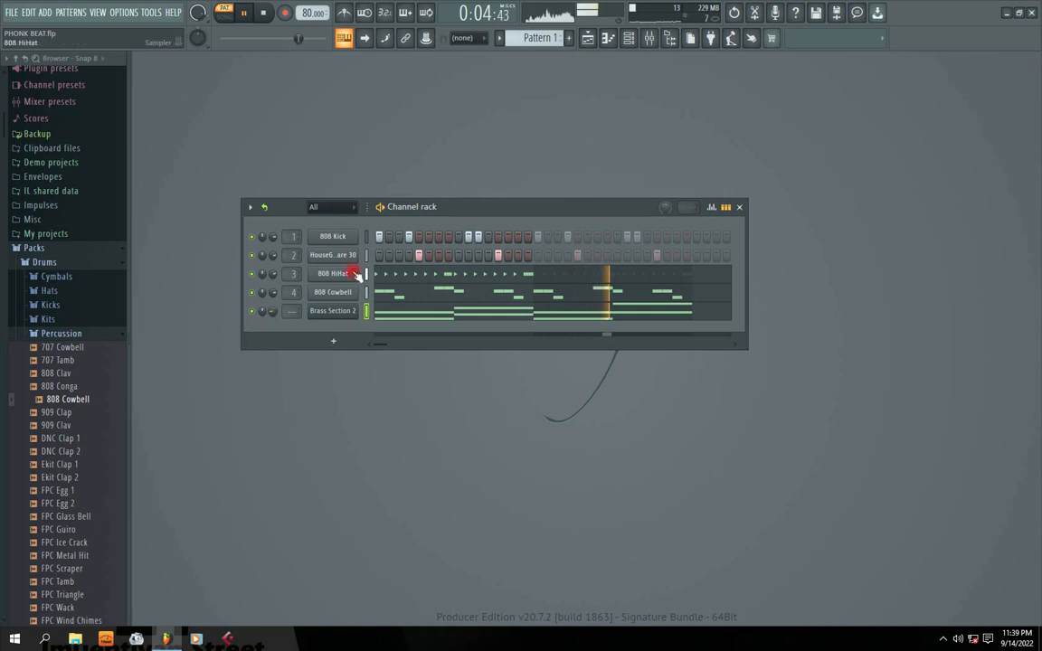
drag(488, 212, 479, 213)
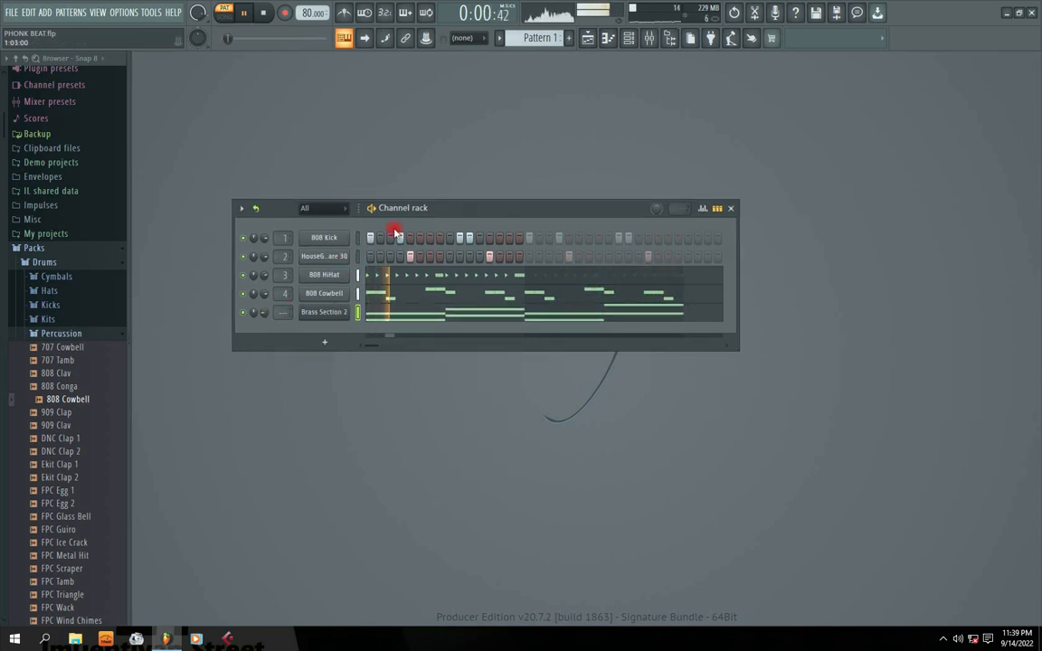
drag(412, 217, 396, 231)
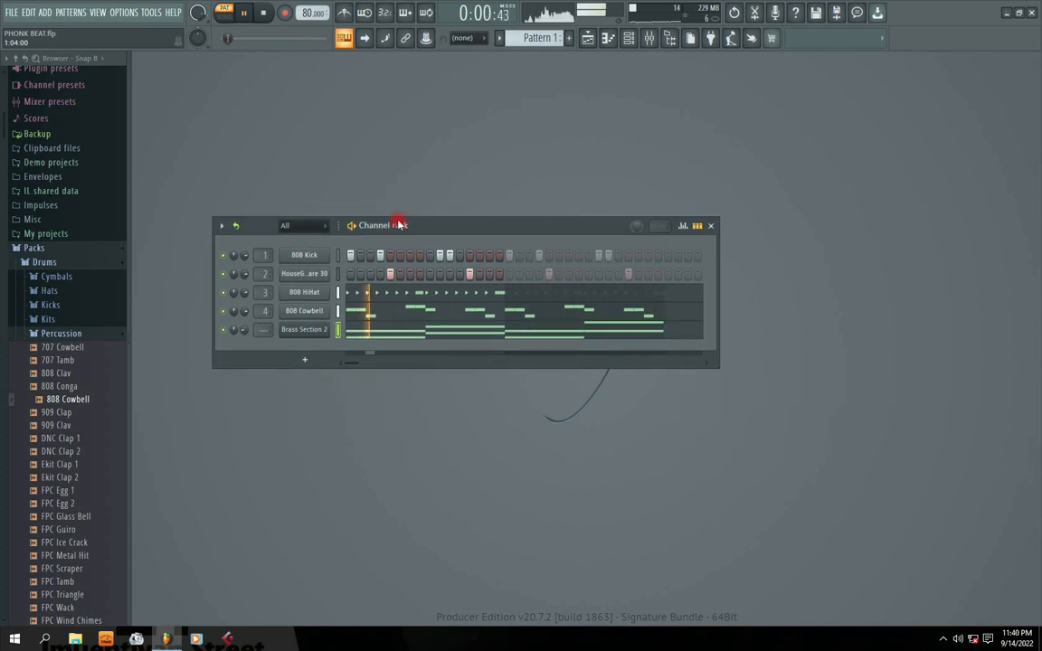
Change the brass channel's FLEX preset to Brass Section 1 and route the channel to mixer track 5
click(295, 332)
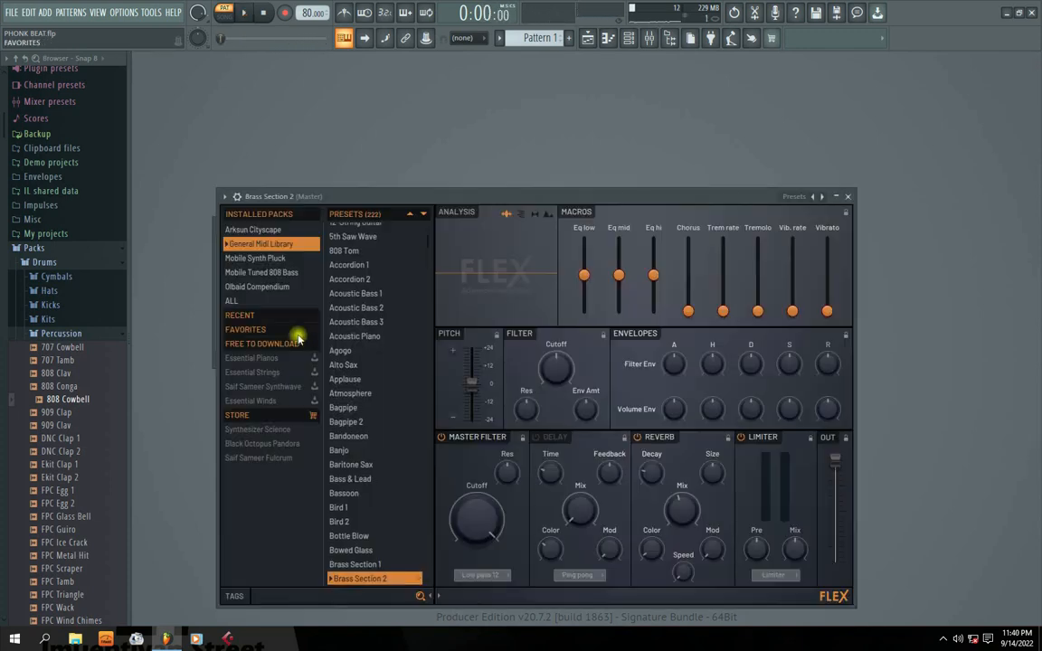
scroll(375, 317, down, 3)
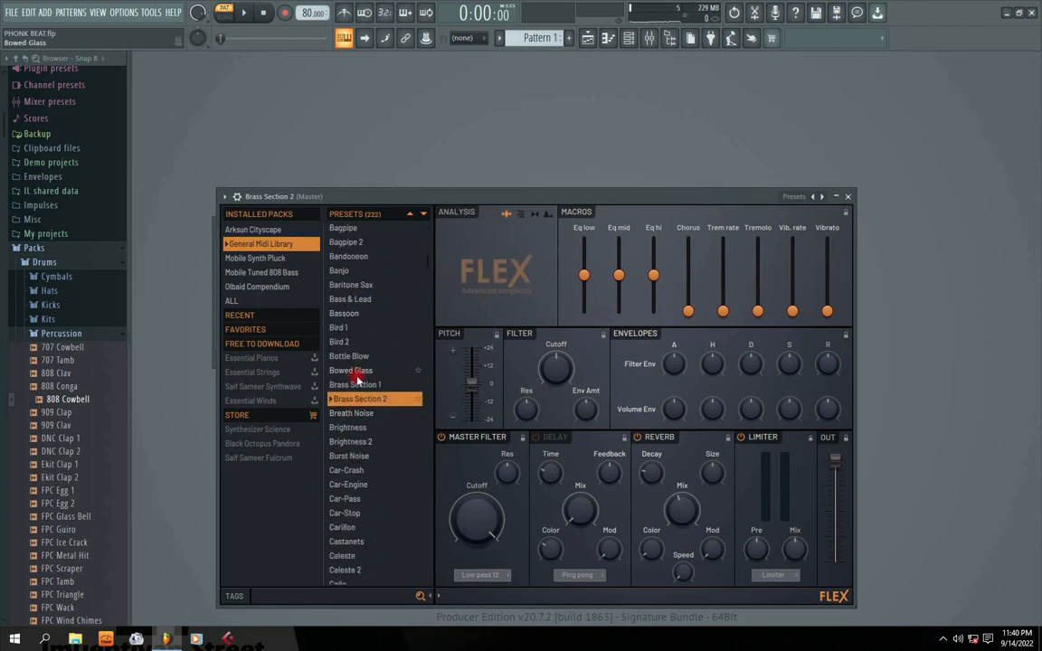
click(834, 199)
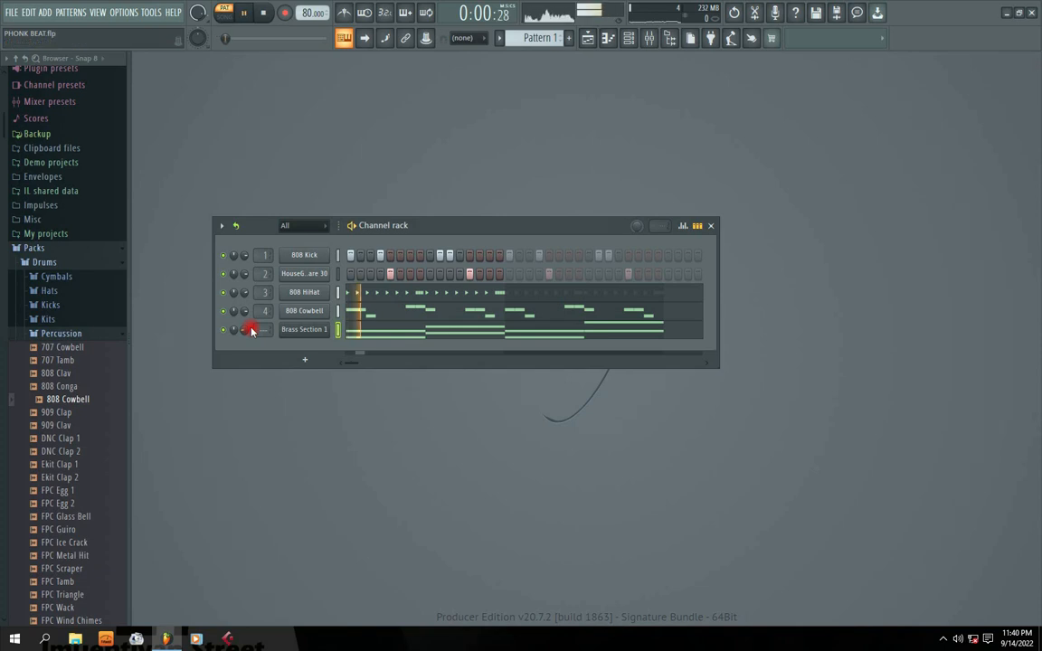
drag(400, 225, 408, 230)
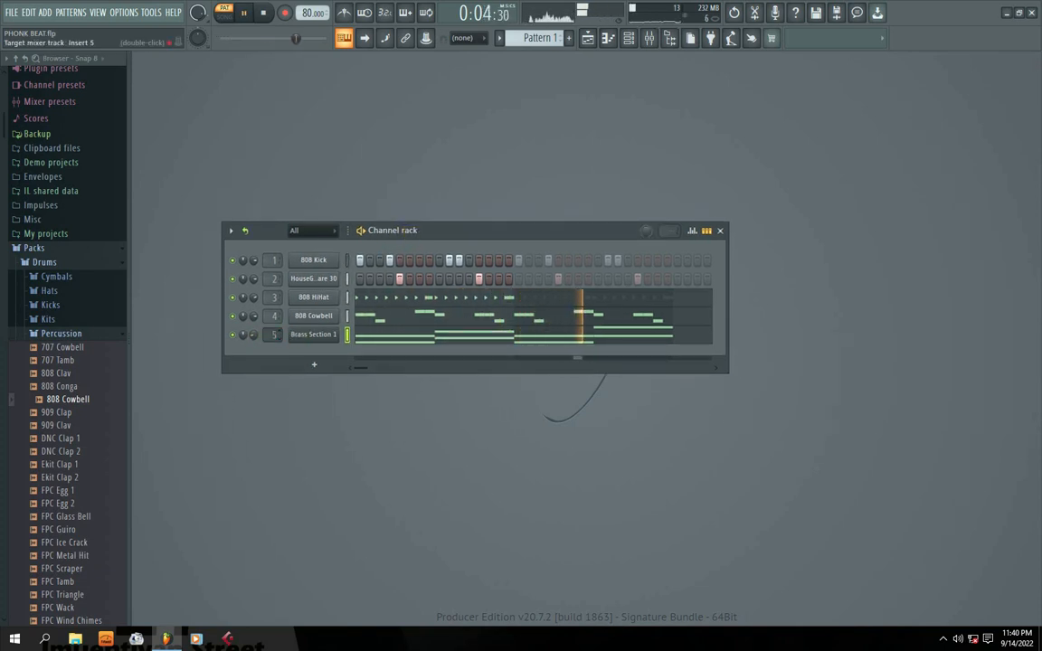
drag(426, 232, 442, 264)
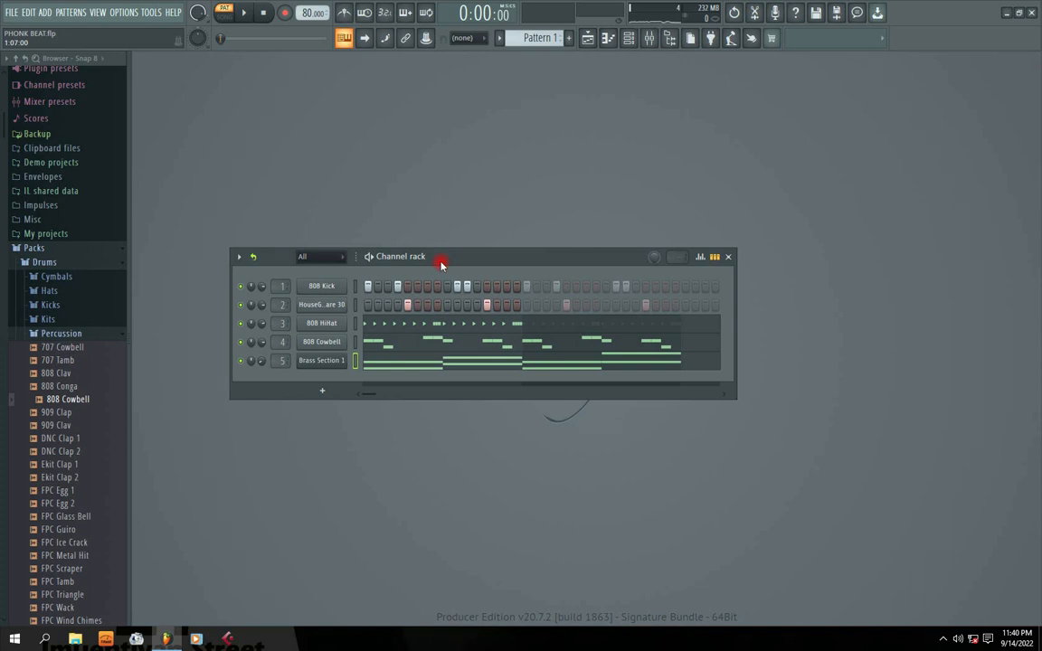
Play the brass notes in the piano roll, close it, and reset the 808 Cowbell channel's volume to its default
click(405, 374)
key(space)
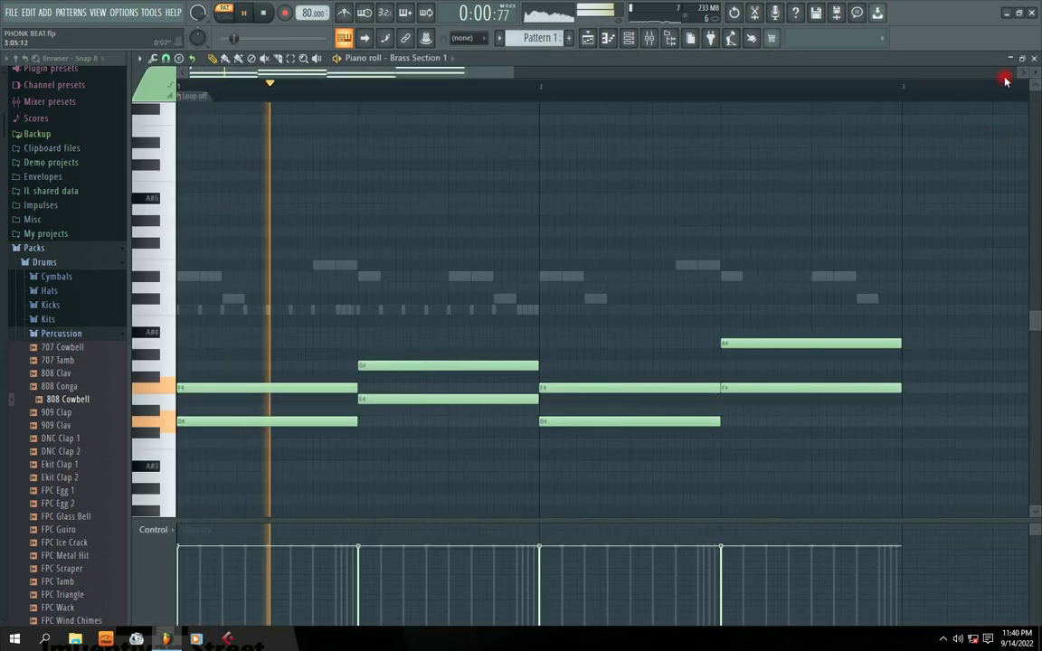
click(1034, 57)
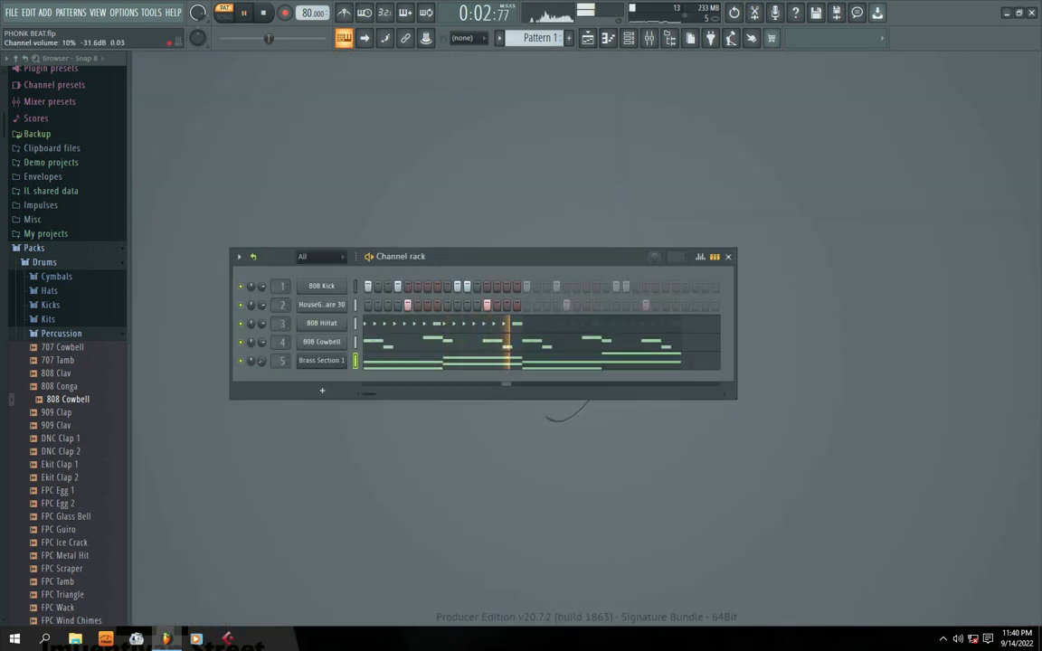
right_click(263, 342)
click(277, 348)
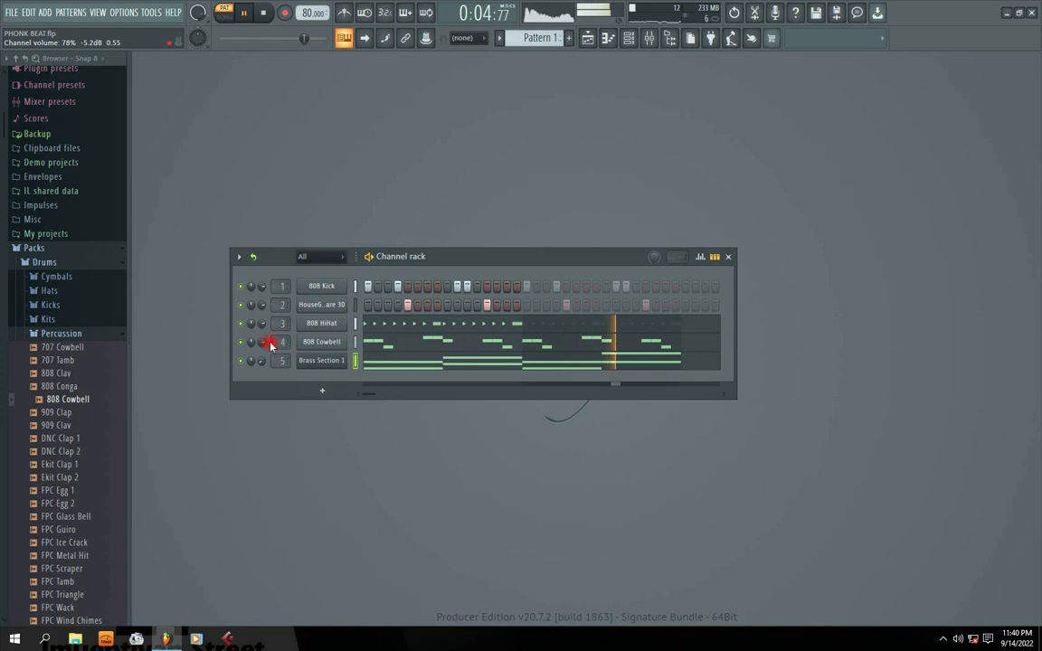
Set the wet level of Fruity Reeverb 2 on the 808 Cowbell's mixer track to 70% and close the mixer
double_click(282, 342)
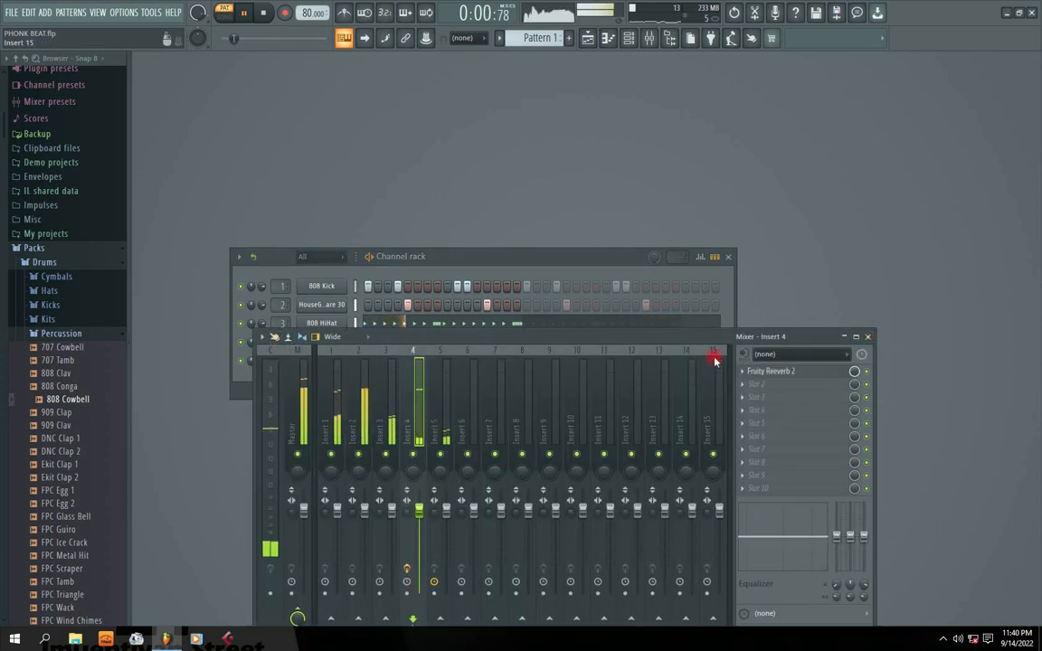
drag(655, 338, 633, 295)
click(755, 326)
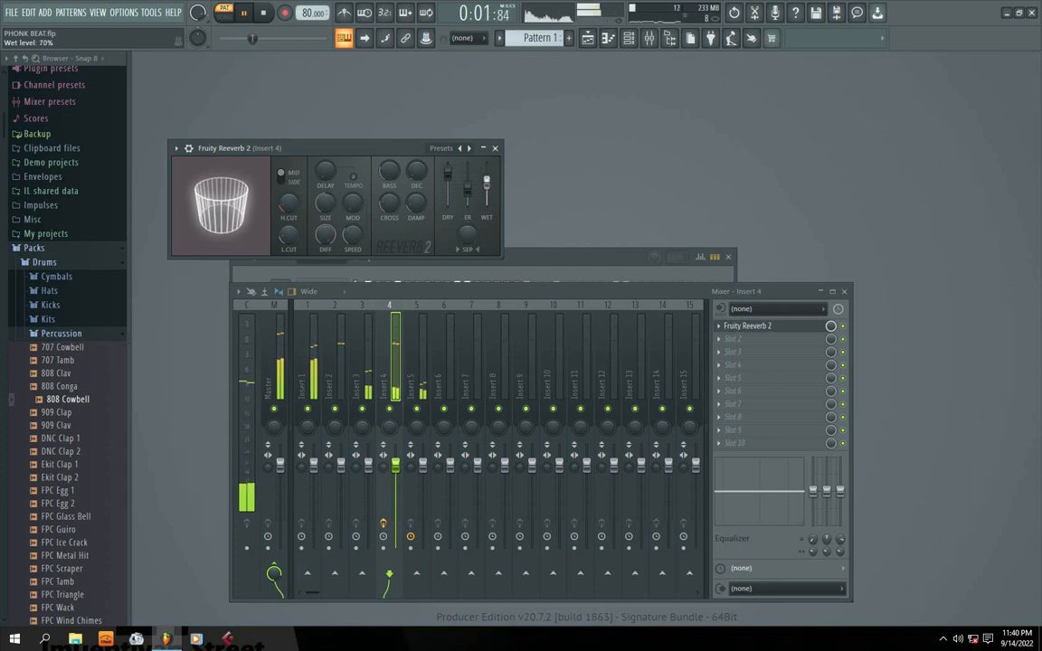
click(495, 149)
click(841, 291)
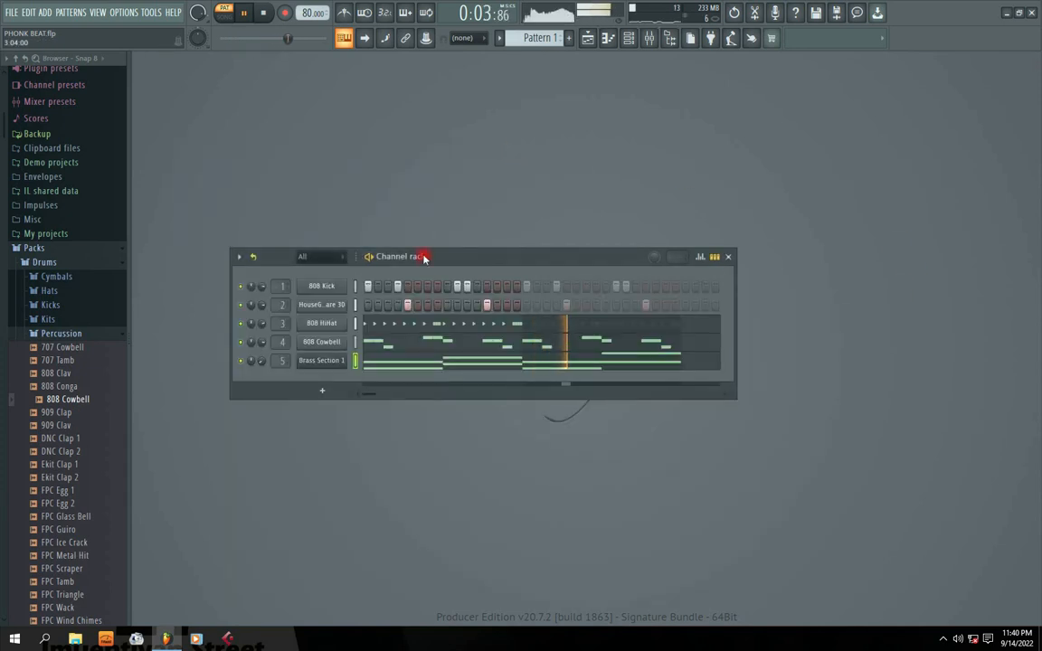
Open the Blue Diamond Drum Kit's 808 folder in the TRAP KIT pack and audition its 808 samples
drag(424, 257, 443, 231)
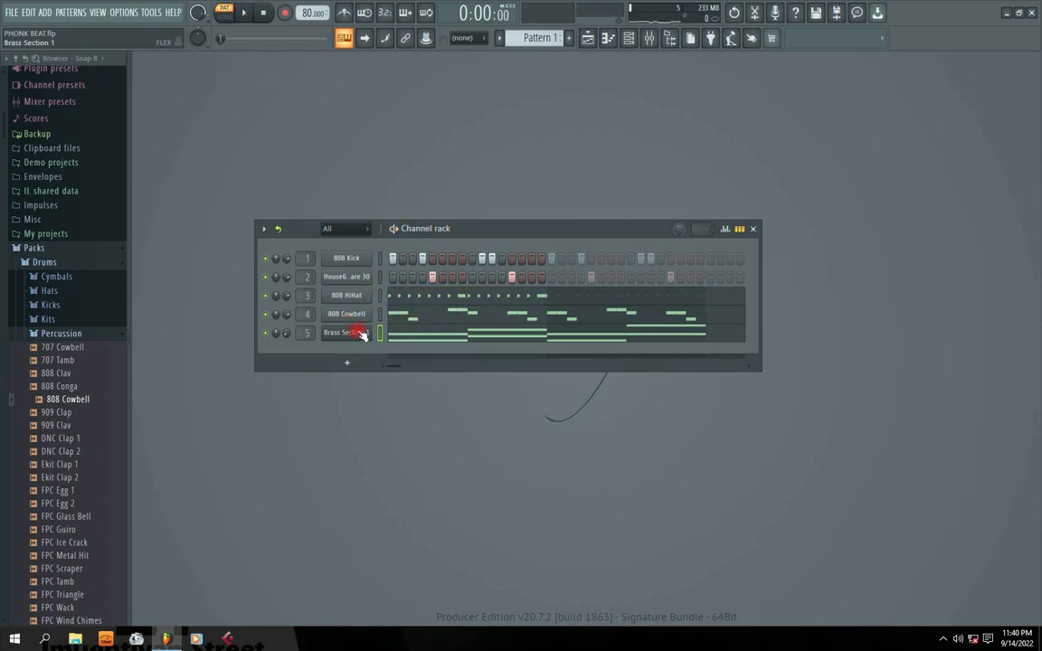
drag(442, 241, 446, 286)
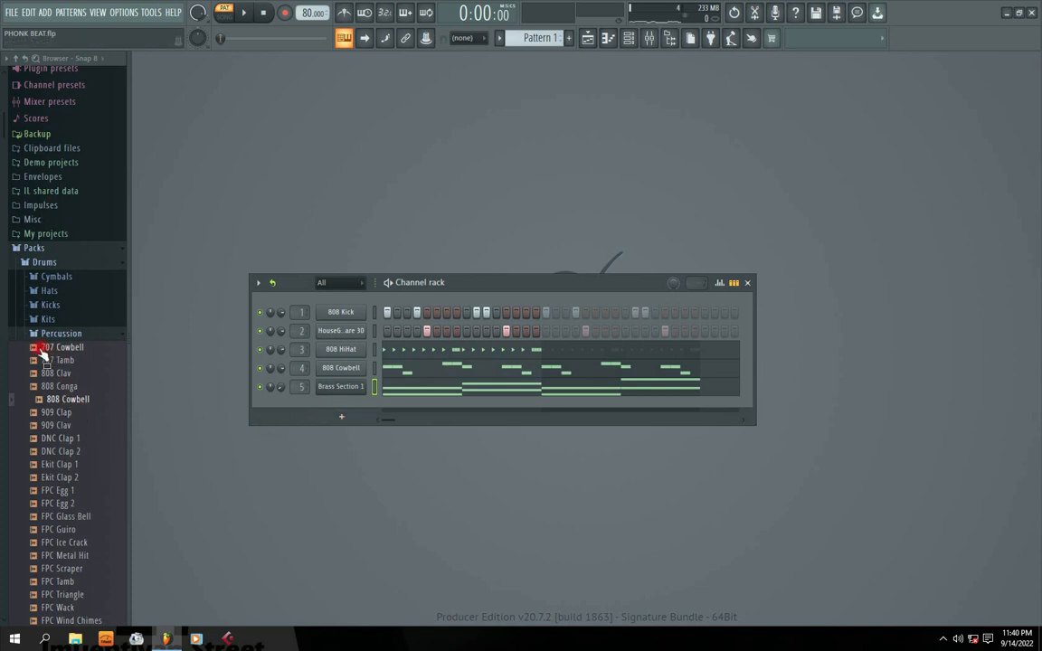
click(44, 337)
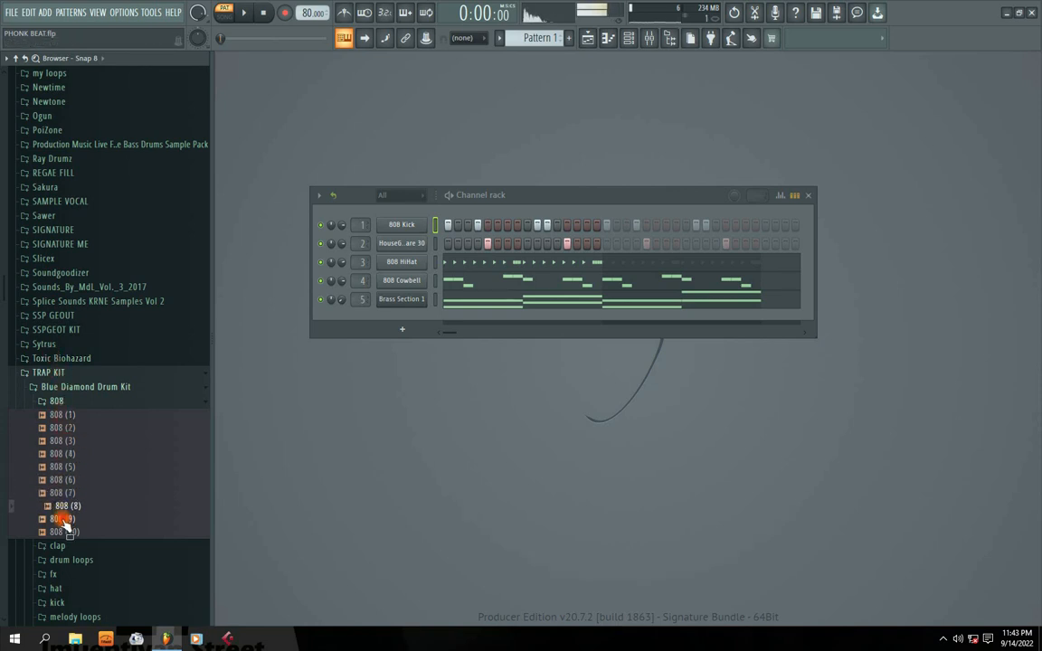
click(69, 417)
click(67, 438)
click(85, 414)
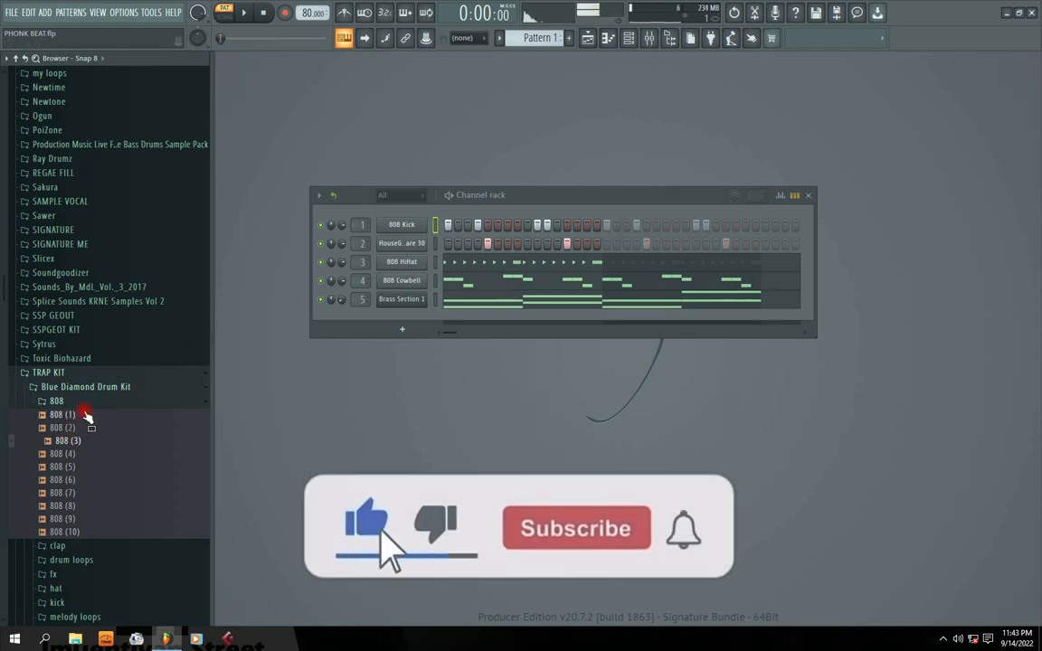
click(58, 441)
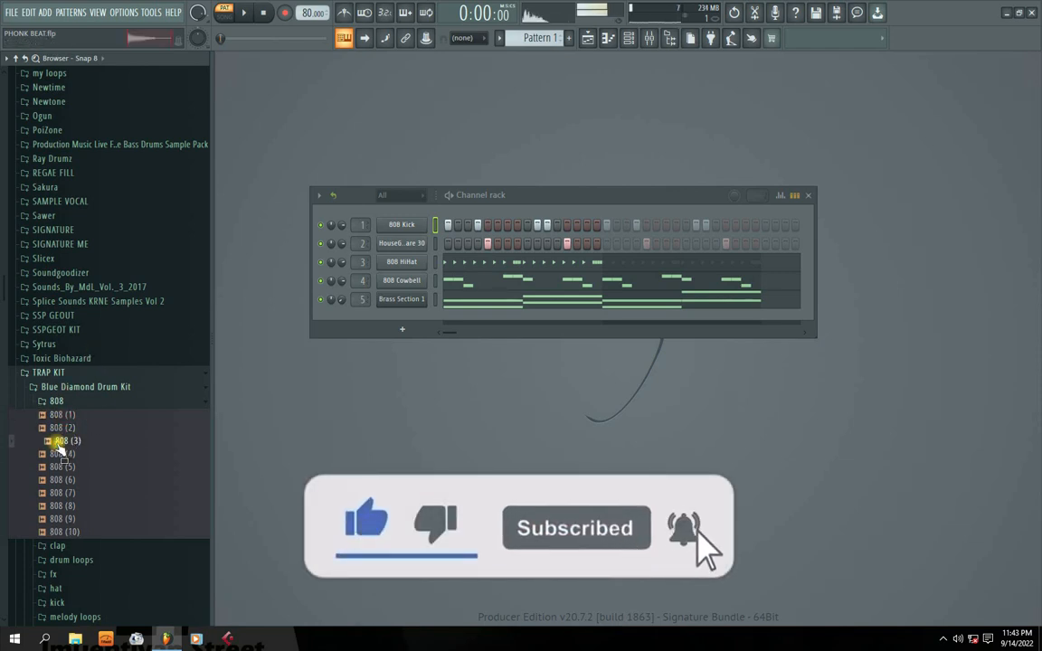
Add the 808 (3) sample as a new channel and open its piano roll
drag(57, 441, 166, 408)
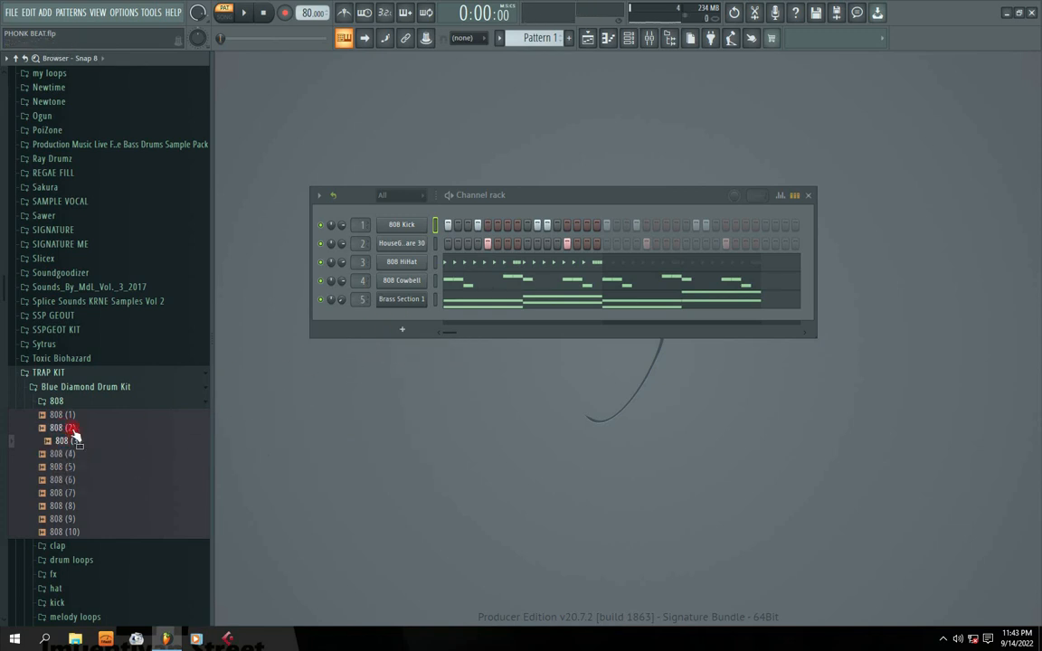
drag(359, 440, 396, 317)
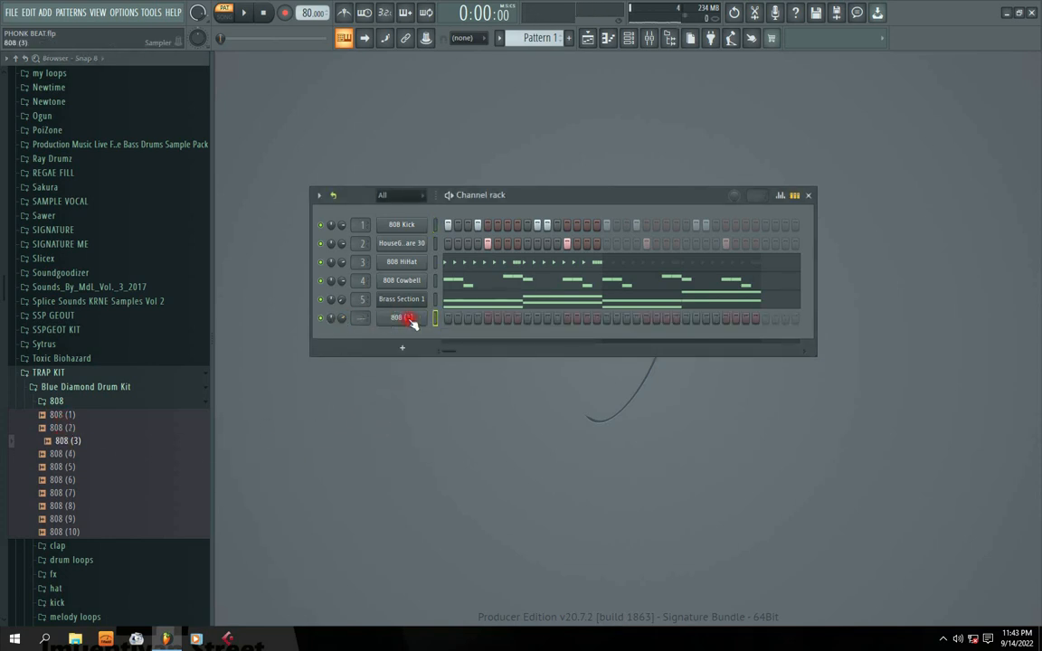
right_click(410, 321)
click(383, 322)
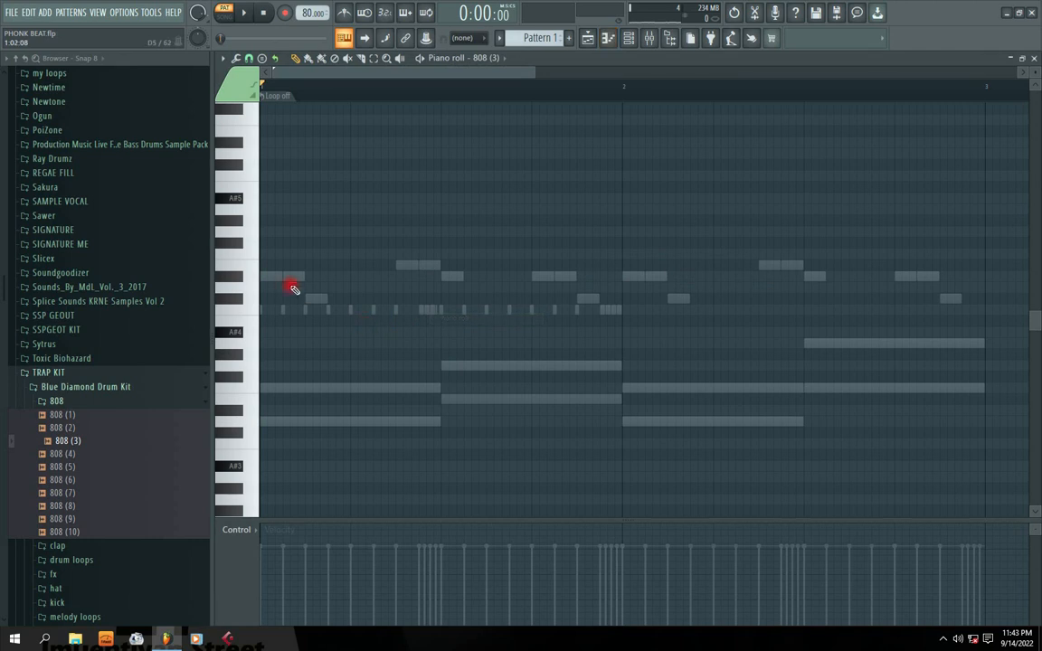
Play the beat and try out D#5, F5 and G5 on the 808 to find matching bass notes
key(space)
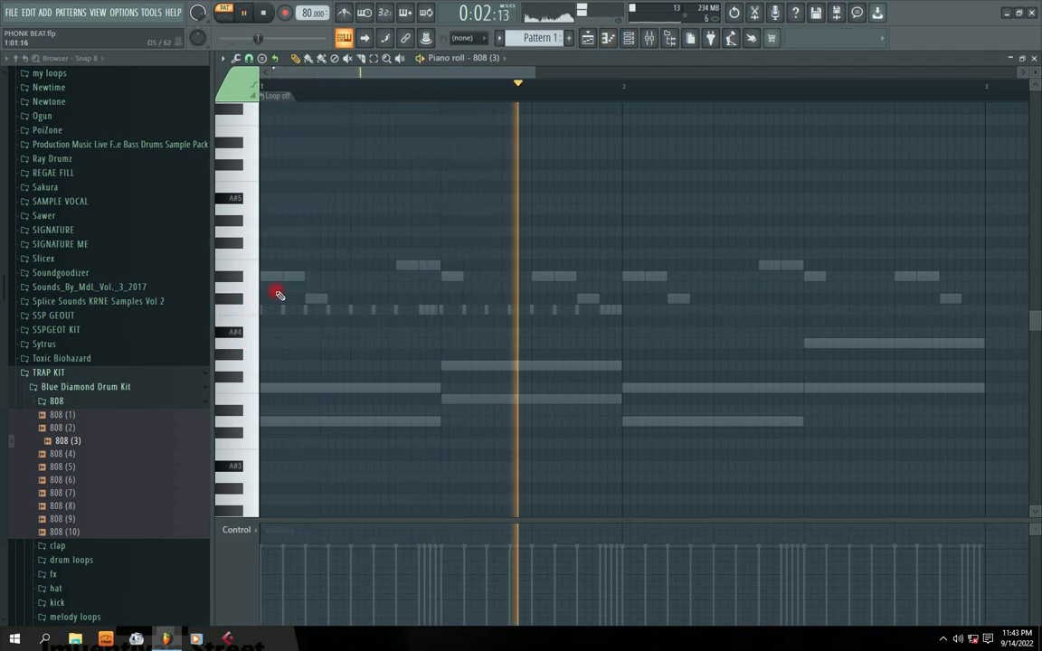
click(236, 280)
click(236, 279)
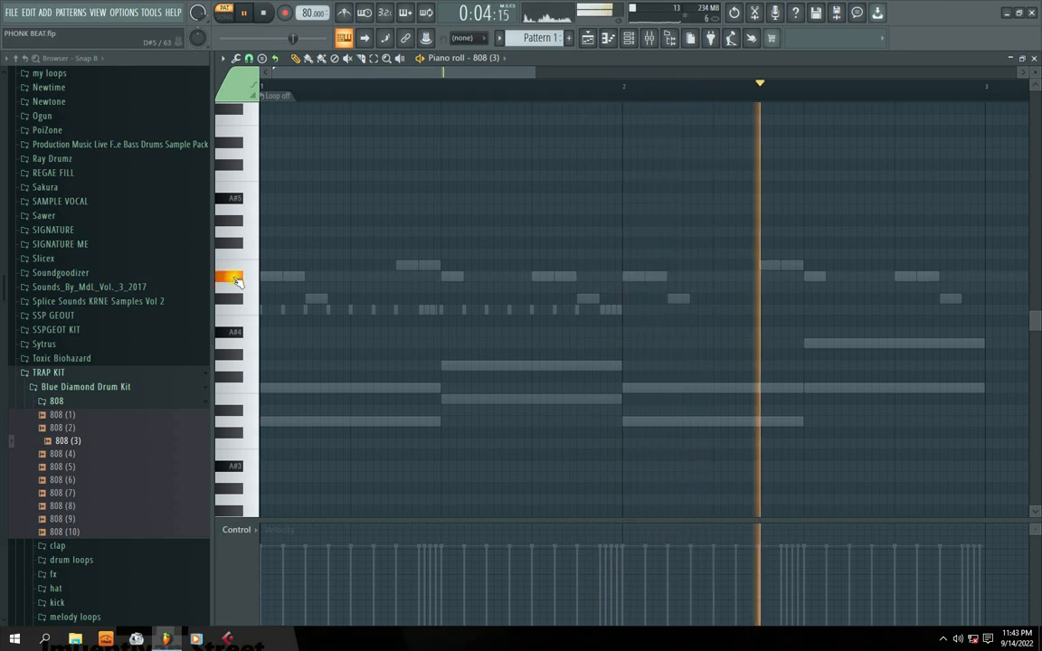
click(234, 278)
click(241, 258)
click(247, 236)
click(248, 272)
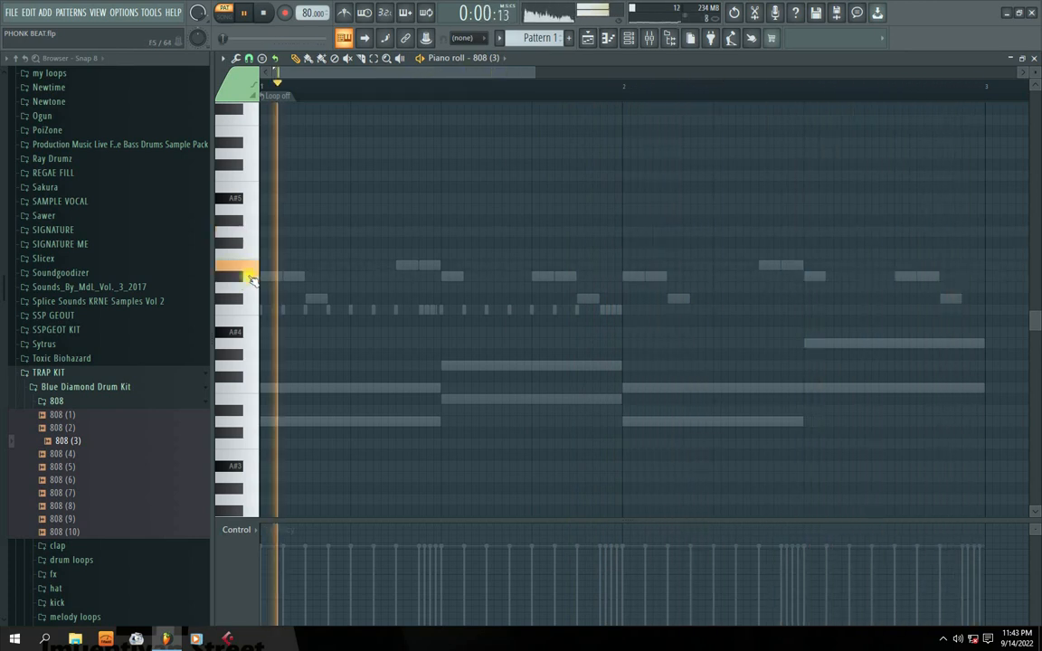
click(237, 280)
click(235, 278)
click(238, 236)
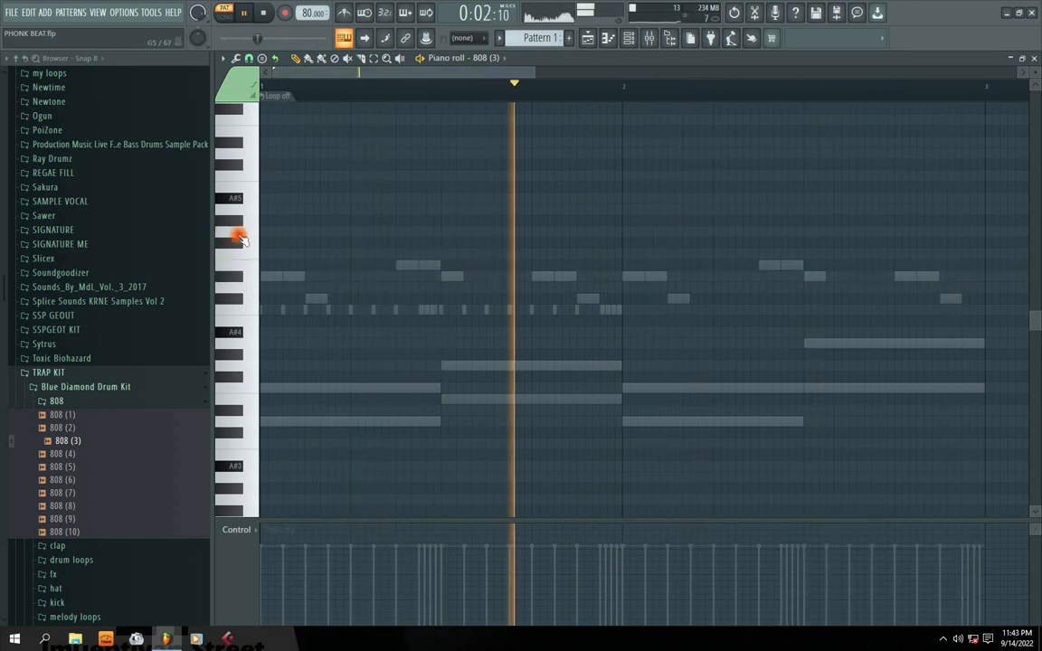
click(243, 231)
click(239, 282)
Place a D#5 note at the start of bar 1, shorten it, and add a shorter D#5 at step 4, checking with playback
key(space)
click(273, 279)
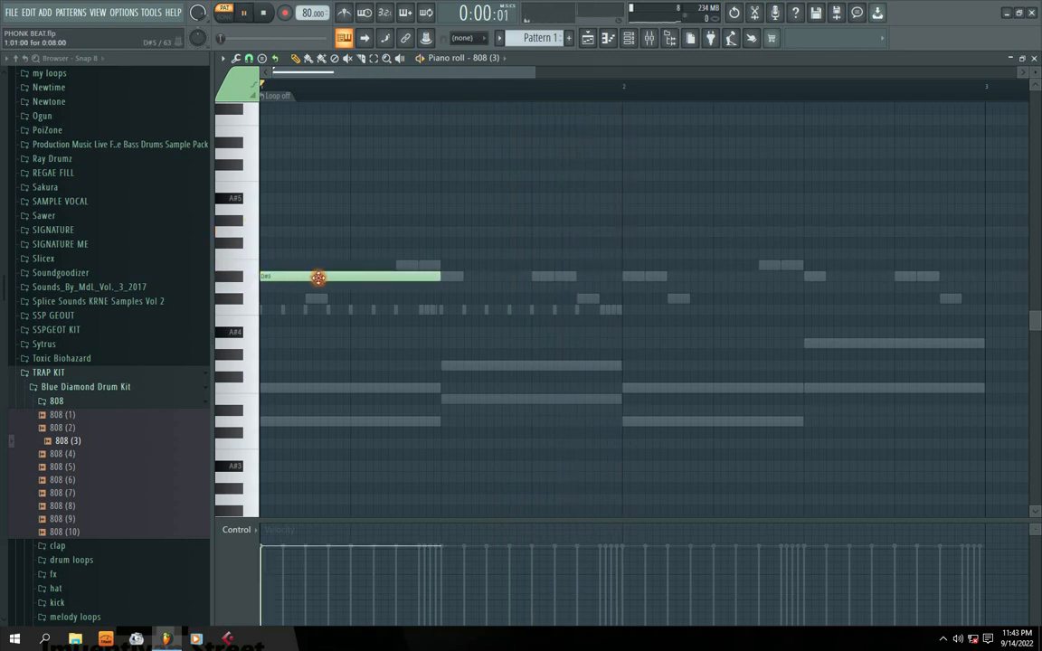
drag(437, 277, 346, 280)
click(292, 282)
key(space)
key(space)
key(space)
key(space)
key(space)
key(space)
key(space)
key(space)
key(space)
Add a third D#5 bass note at step 7 of bar 1 and play the pattern
key(space)
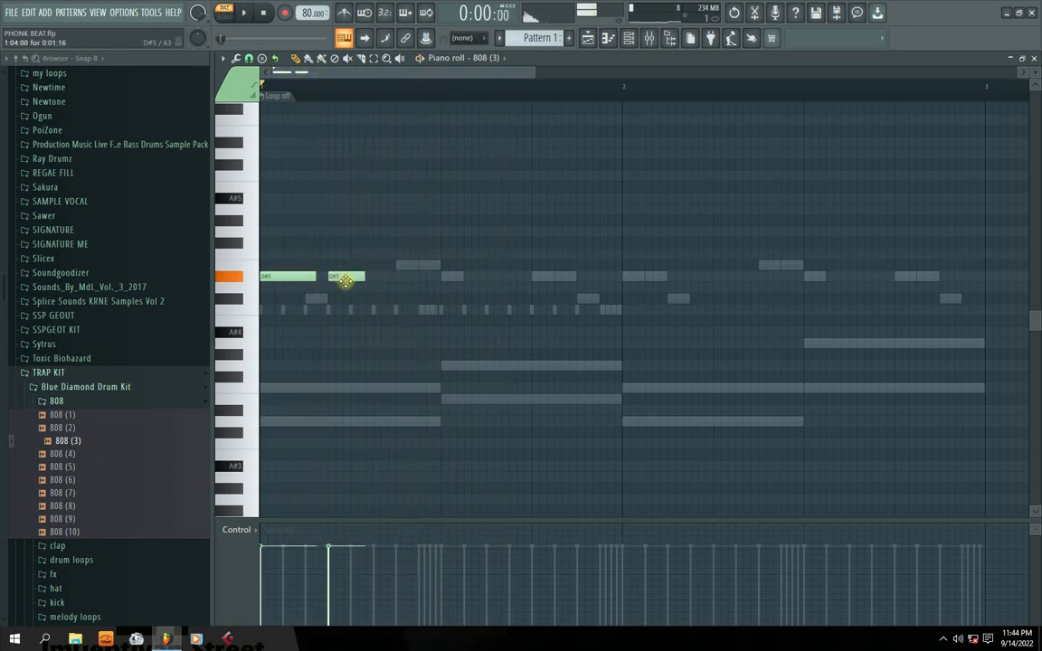
click(398, 279)
key(space)
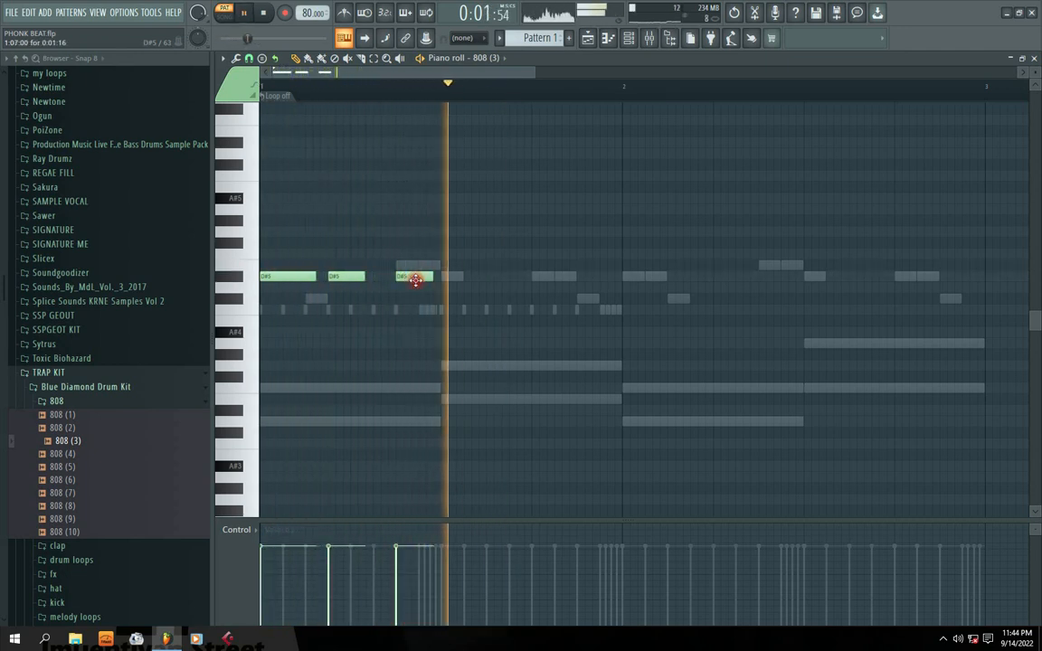
key(space)
key(space)
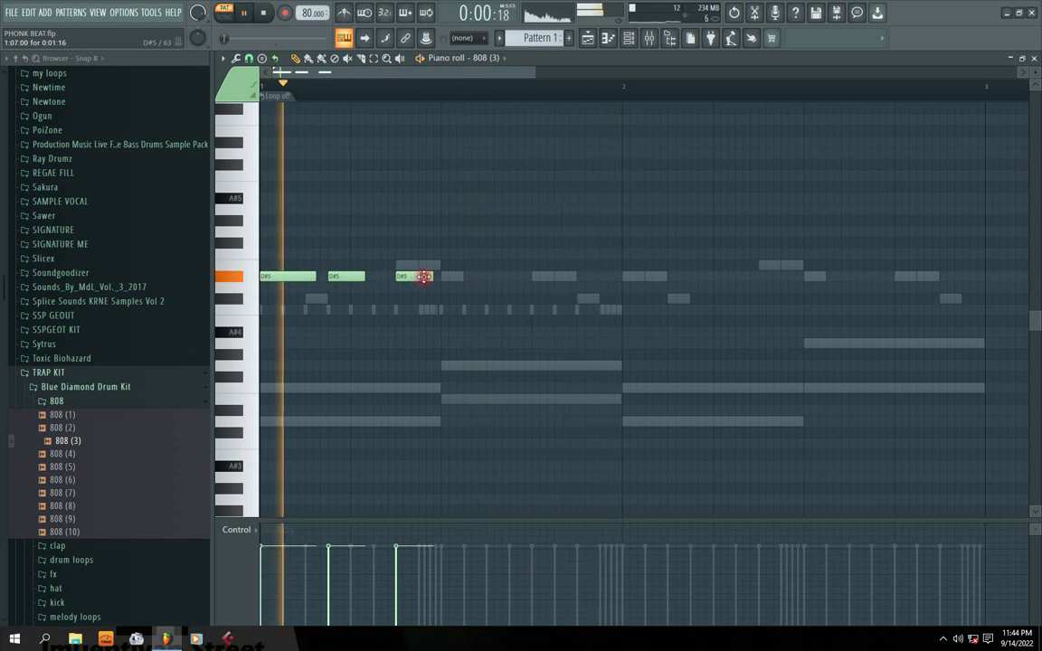
Lengthen the third D#5 note to two steps and add a fourth D#5 note after it, checking with playback
drag(423, 276, 488, 279)
key(space)
key(space)
click(485, 277)
key(space)
key(space)
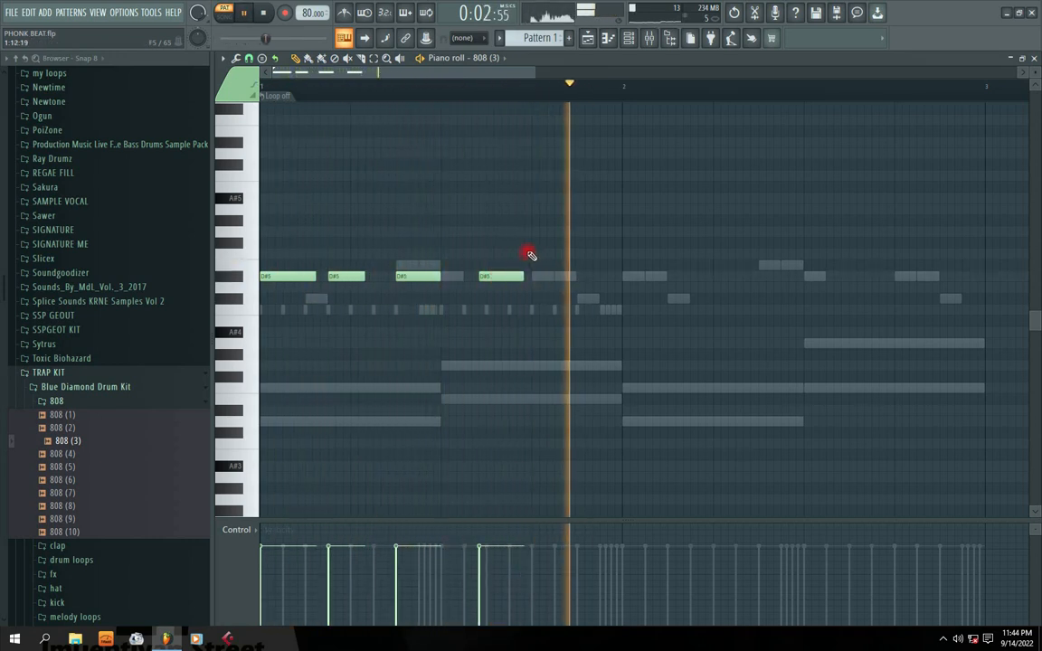
Add a two-step G5 note at step 13 of bar 1 and play the bass line
key(space)
drag(531, 254, 532, 226)
key(space)
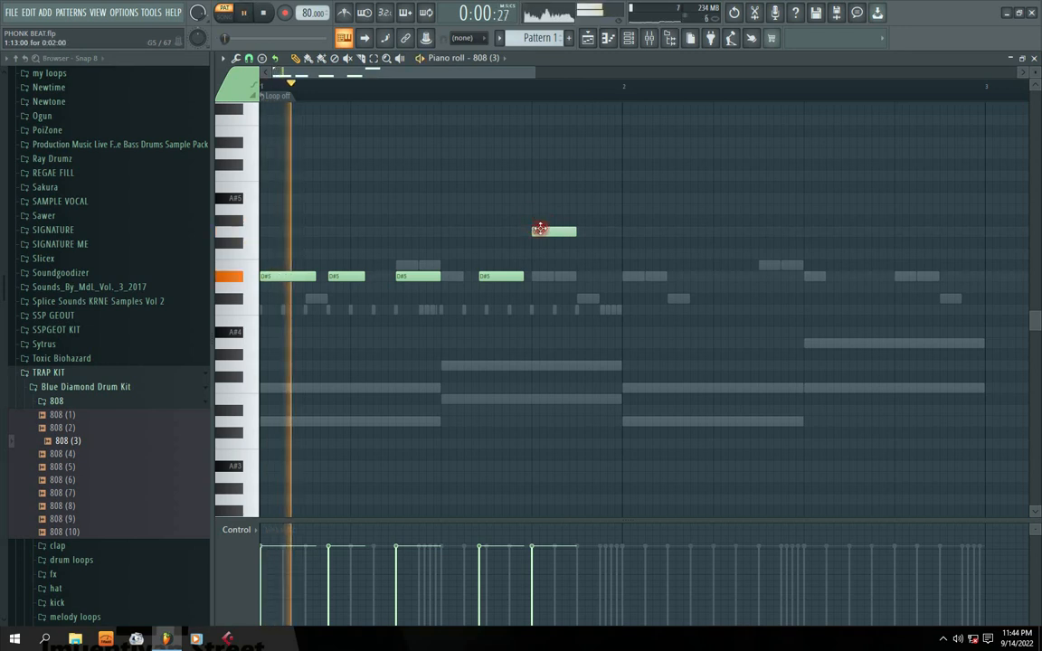
drag(372, 71, 421, 77)
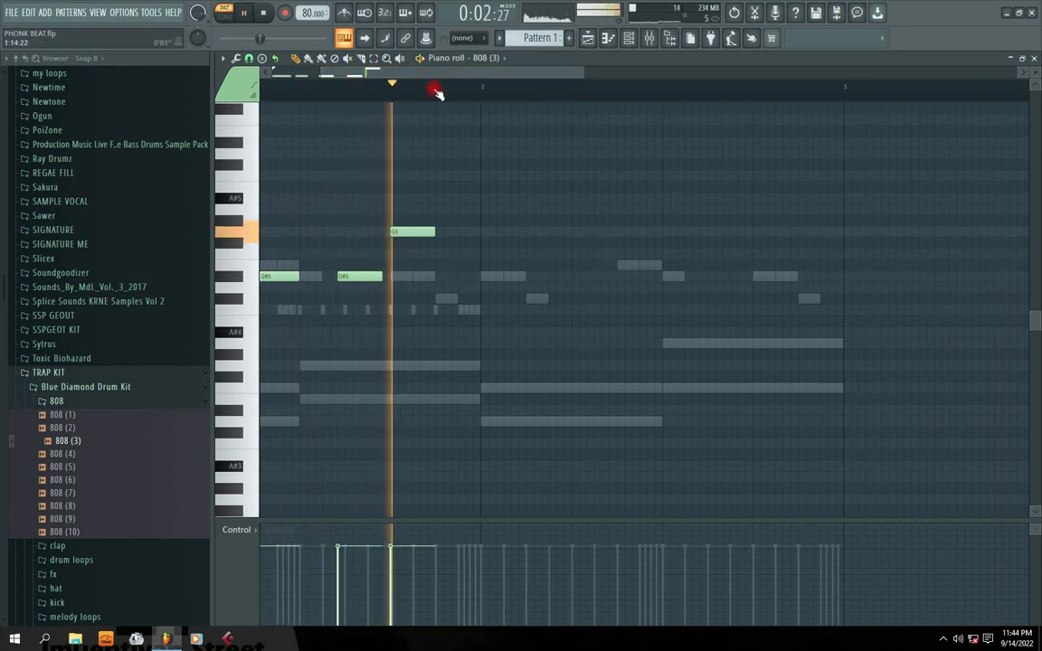
Replace the fourth D#5 note with two short D#5 notes at steps 10 and 11 of bar 1
key(space)
drag(352, 280, 340, 281)
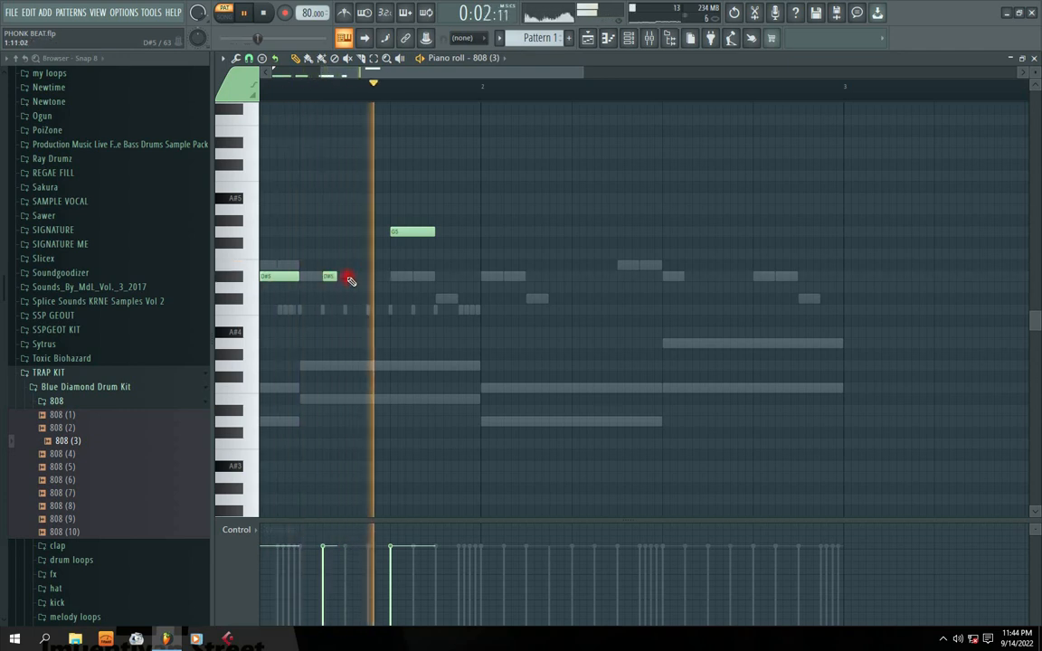
key(space)
click(351, 278)
drag(348, 279, 352, 279)
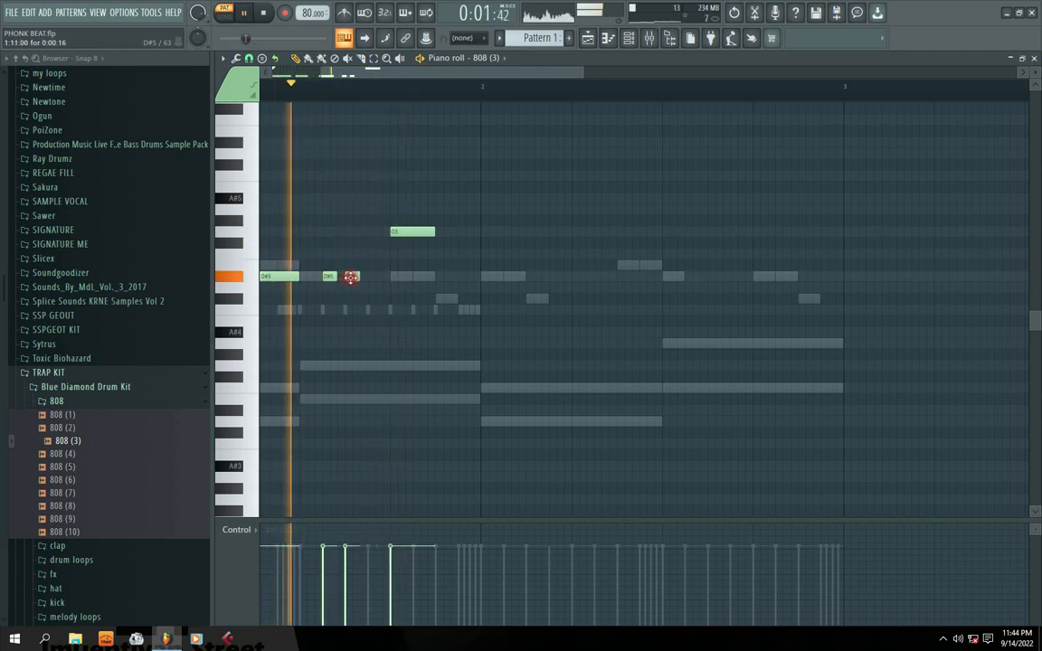
key(space)
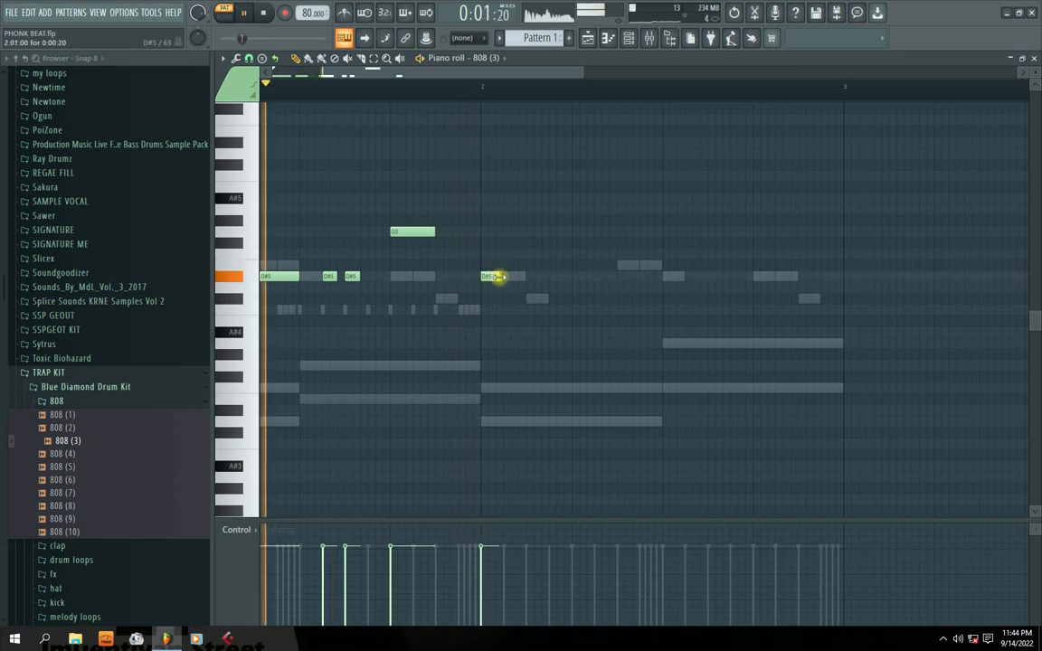
right_click(493, 278)
key(space)
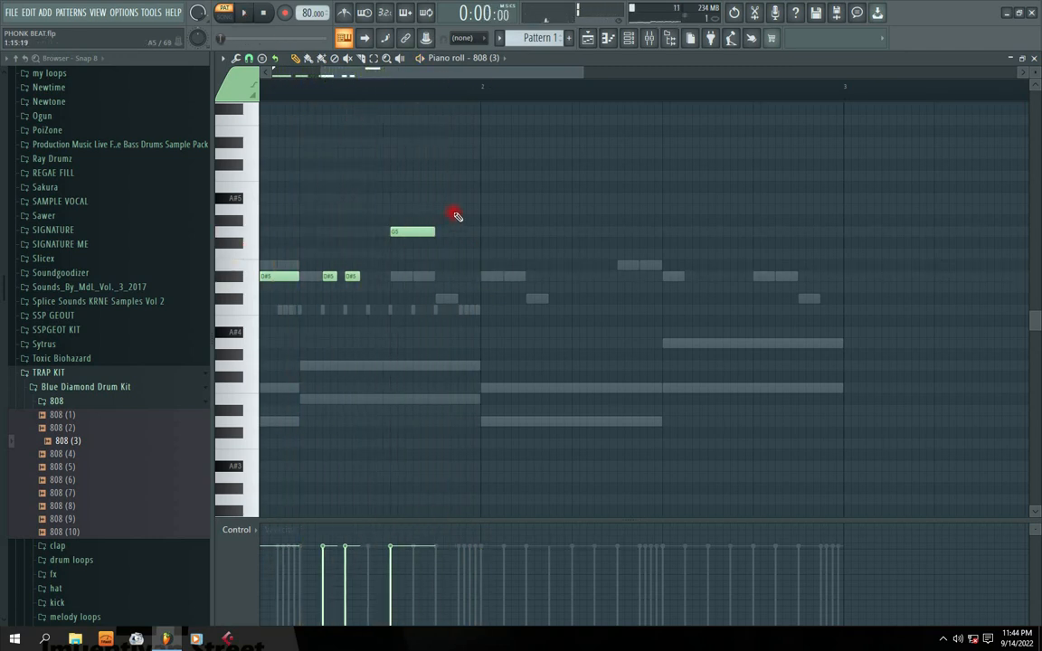
Select all the 808 notes, duplicate them, move the copy to the start of bar 2, and play the result
drag(452, 208, 140, 362)
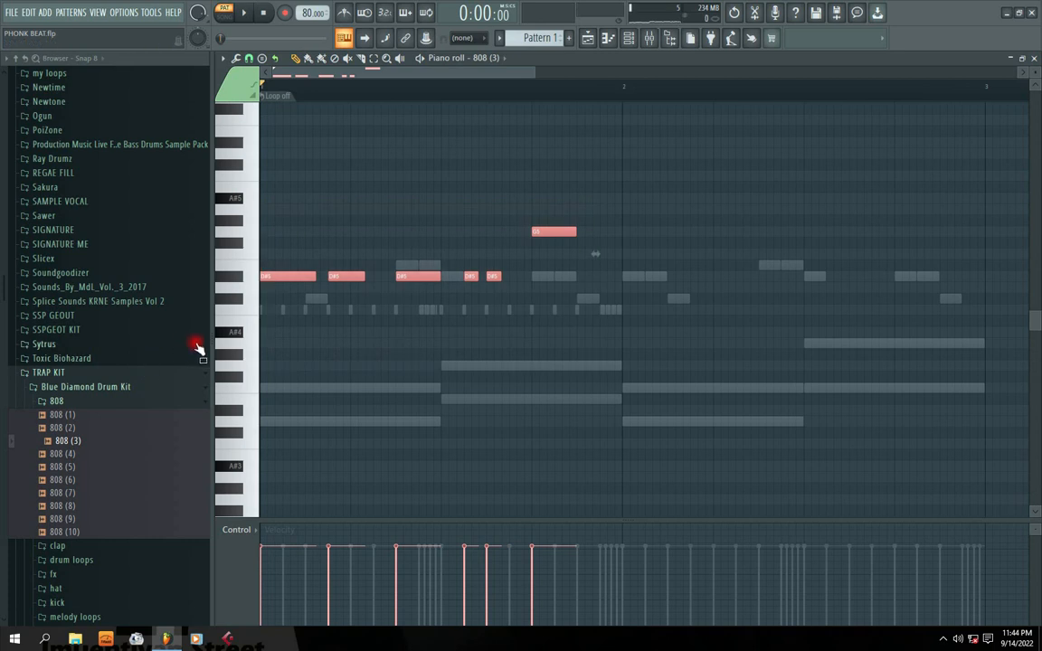
key(ctrl+b)
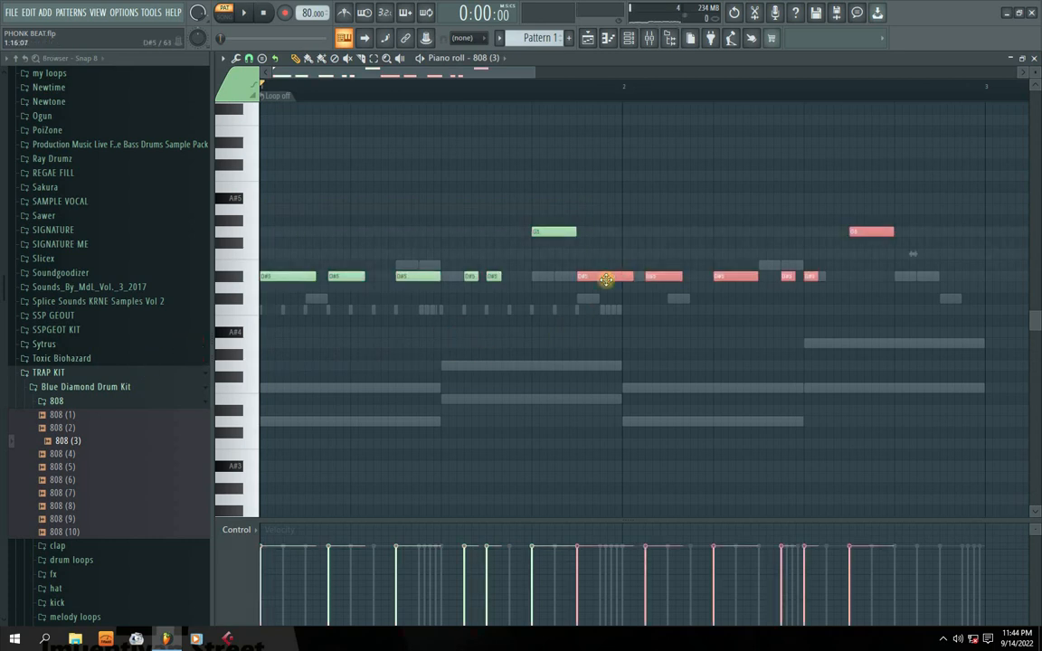
drag(606, 279, 651, 278)
key(space)
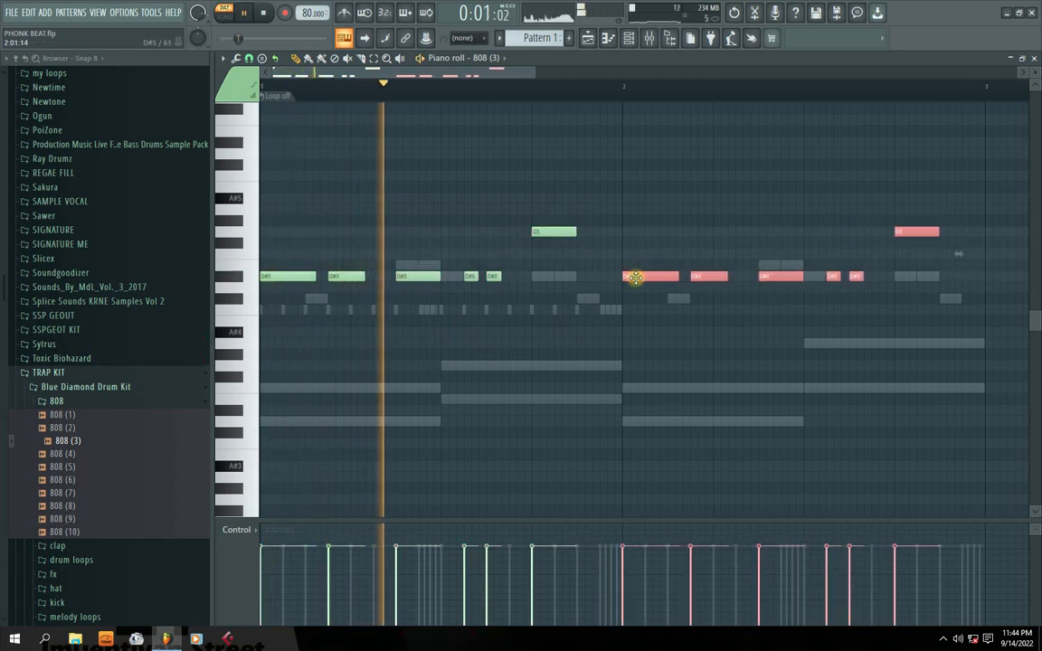
Add a short F5 note after the G5 note near the end of bar 1
drag(430, 70, 503, 69)
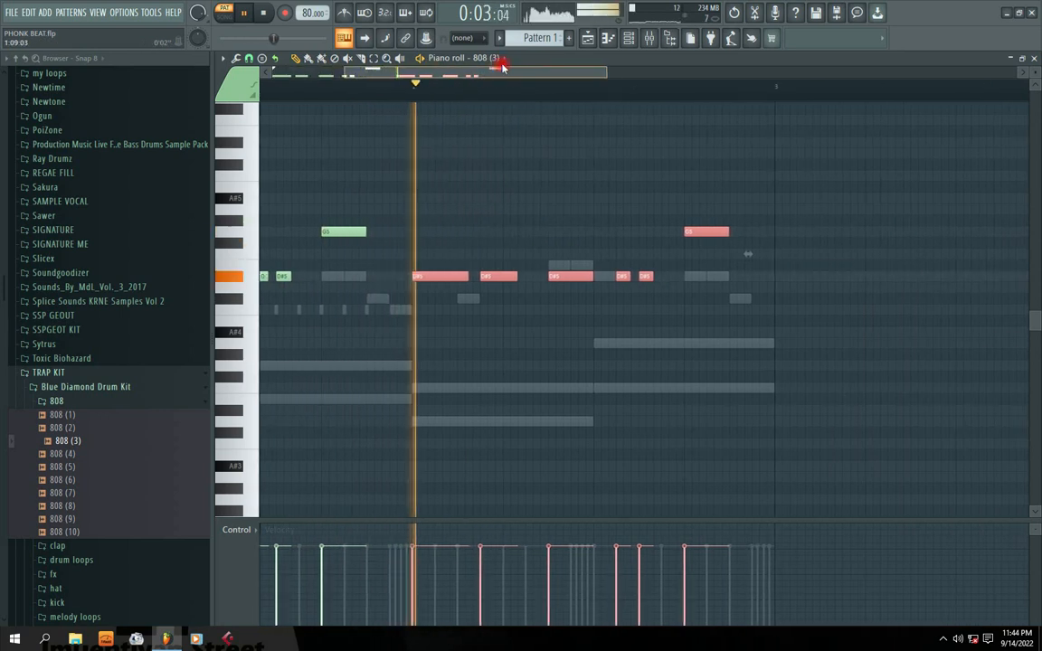
key(space)
click(353, 231)
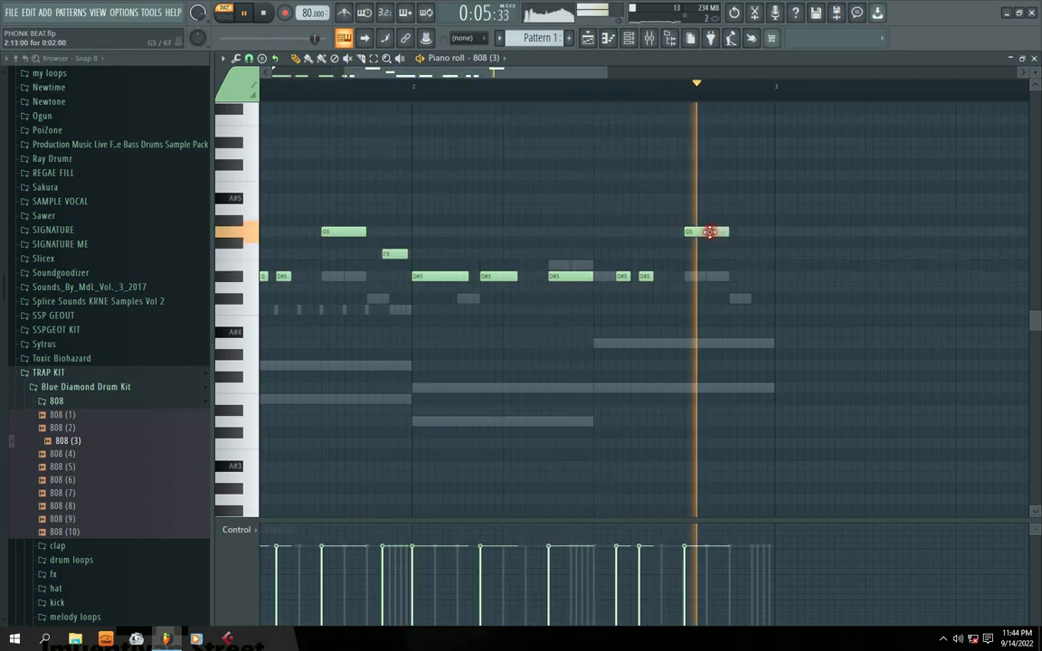
Raise the last G5 note in bar 2 to B5 and close the piano roll
key(space)
drag(710, 231, 706, 207)
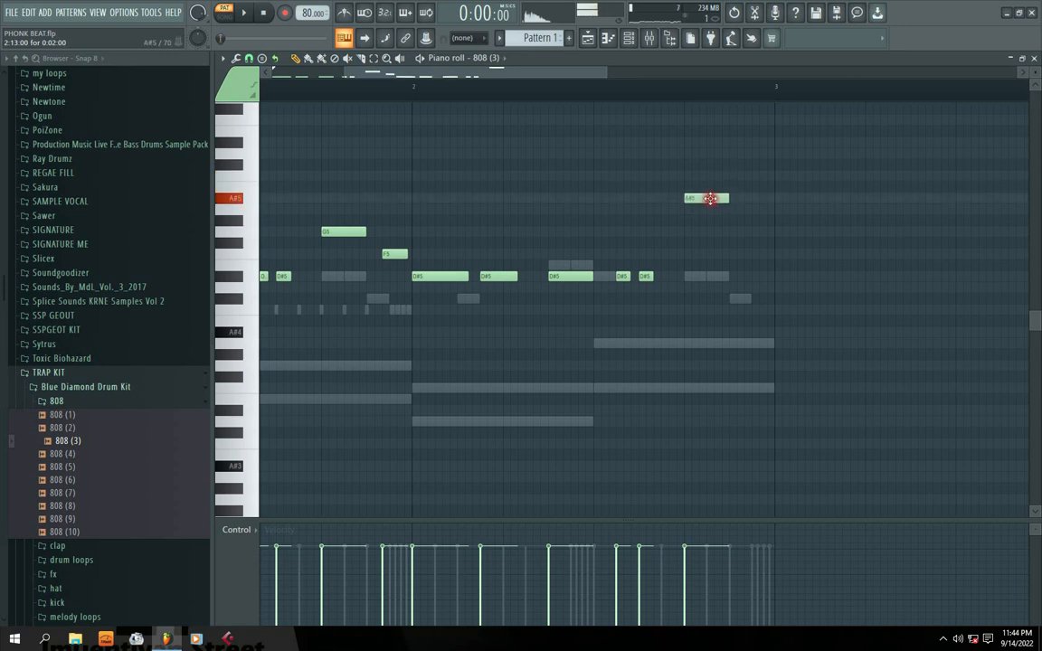
click(1031, 56)
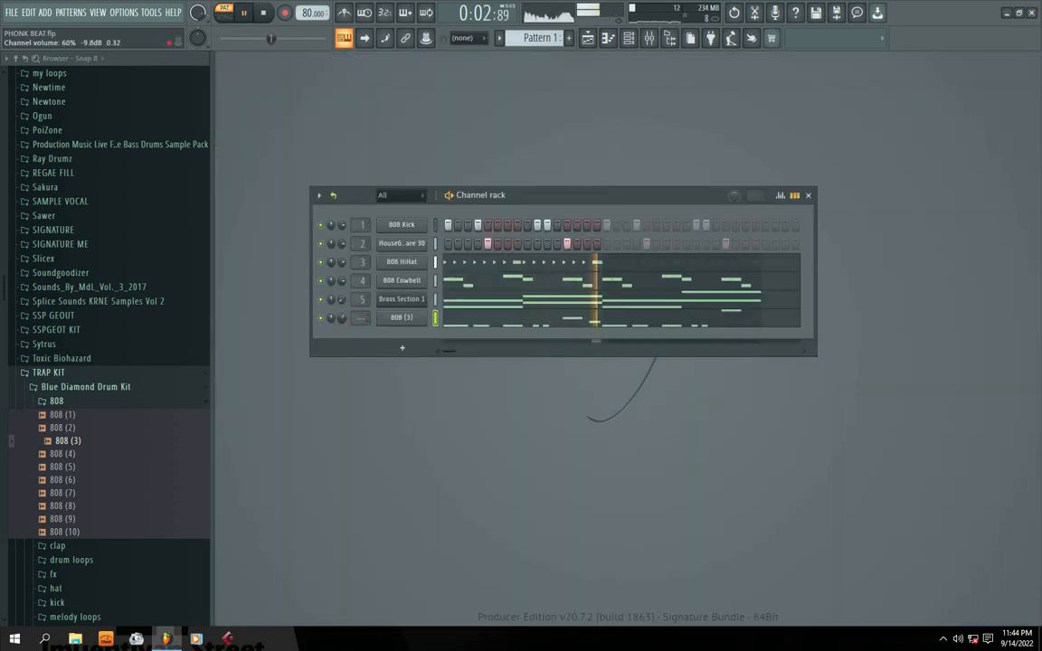
Reopen the 808 (3) piano roll, shorten the F5 note at the end of bar 1, and return to the channel rack
click(565, 312)
drag(595, 252, 621, 259)
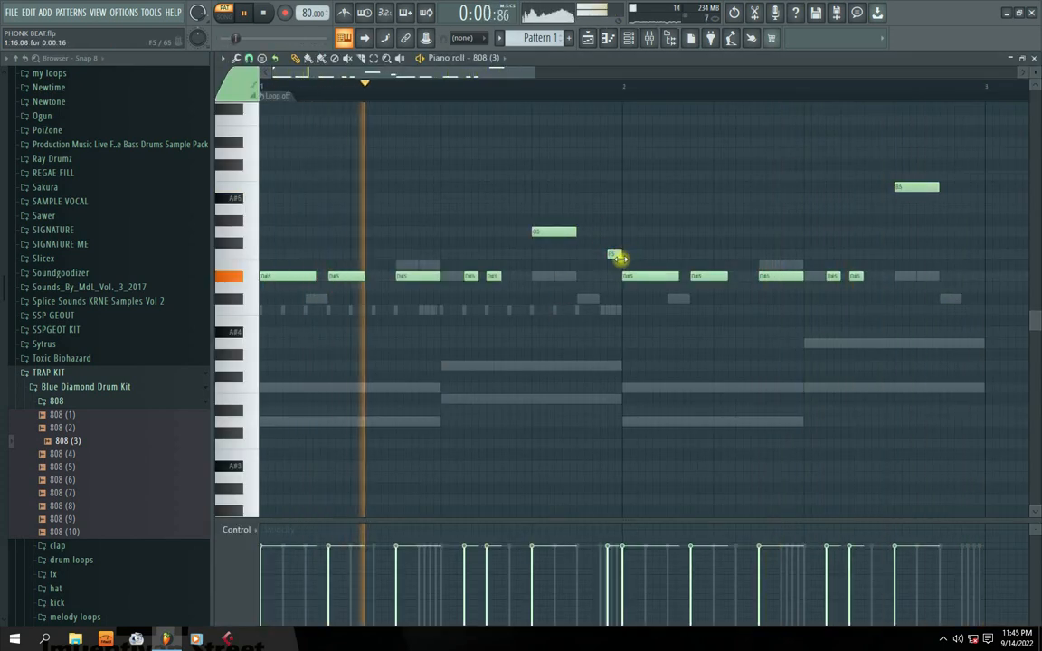
click(1035, 56)
click(477, 223)
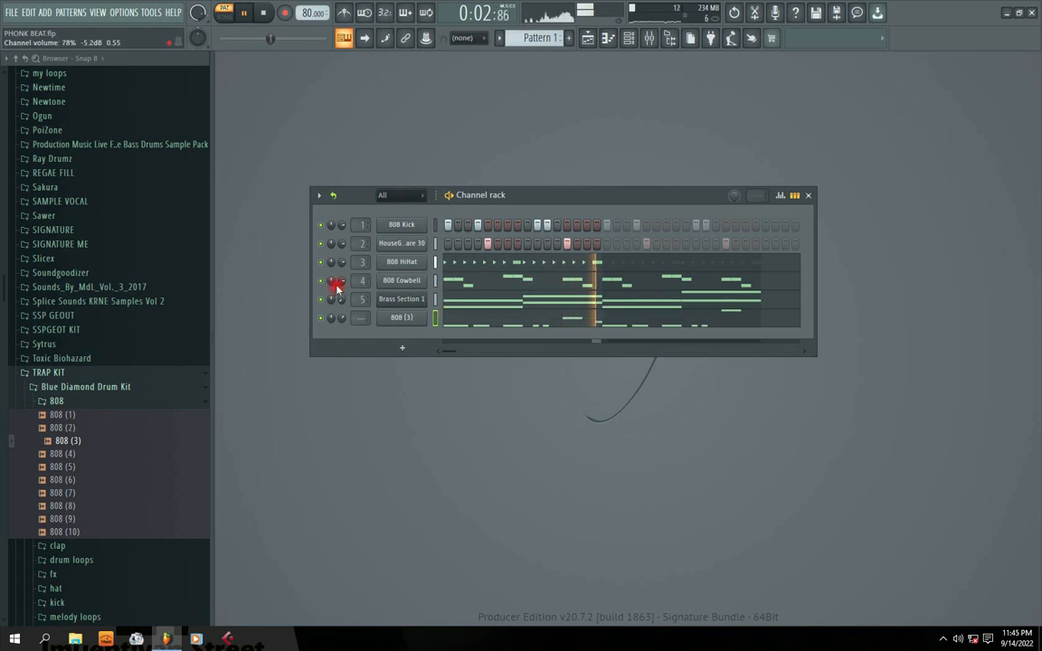
Replace the F5 note at the end of bar 1 with a short F5 placed slightly earlier in step 15
click(600, 318)
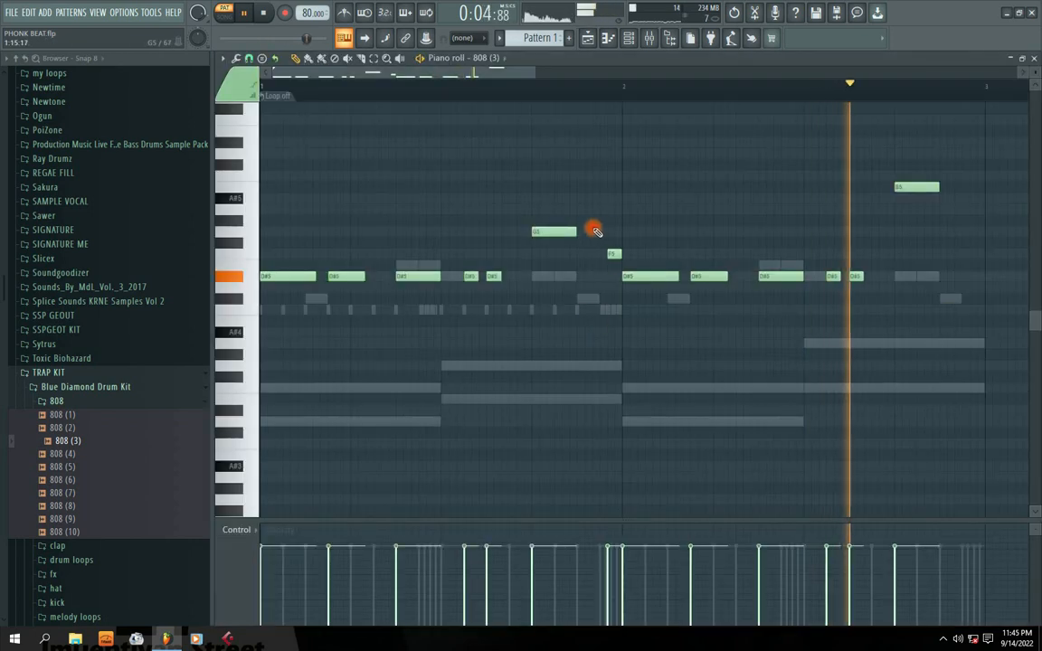
drag(612, 255, 622, 256)
right_click(622, 256)
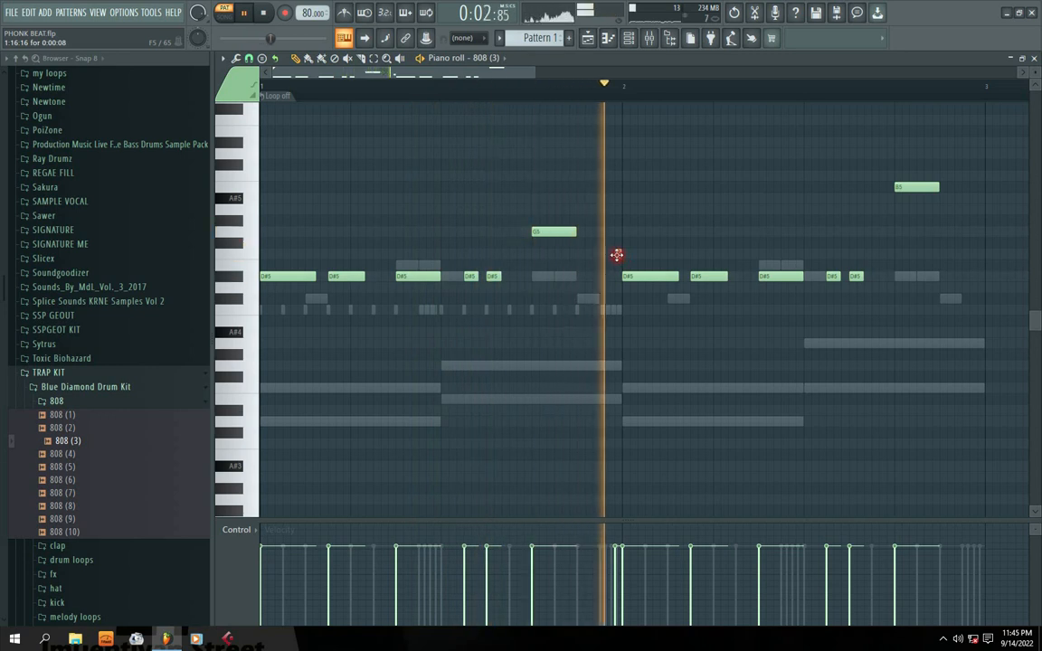
click(598, 255)
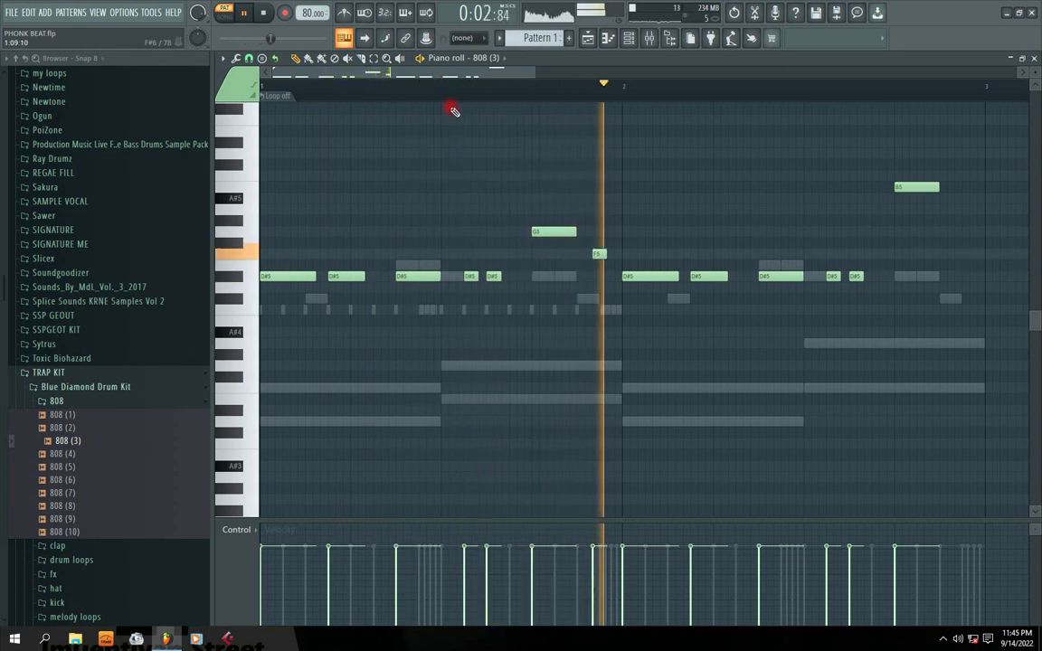
Try transposing all the 808 (3) notes up one octave and return them to their original pitch
key(ctrl+Up)
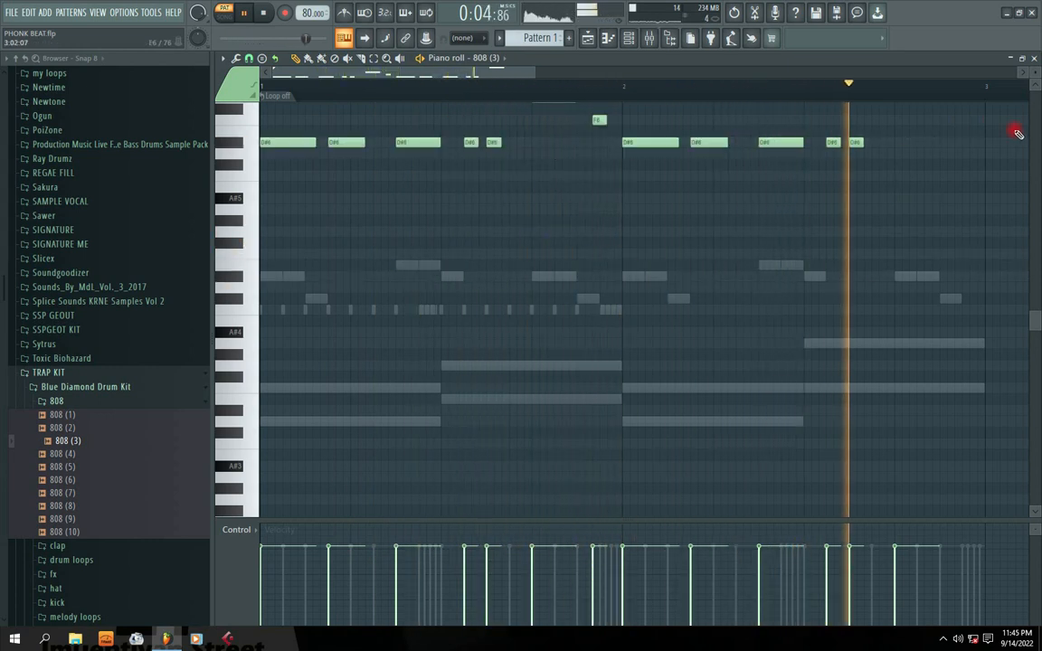
scroll(1022, 90, up, 4)
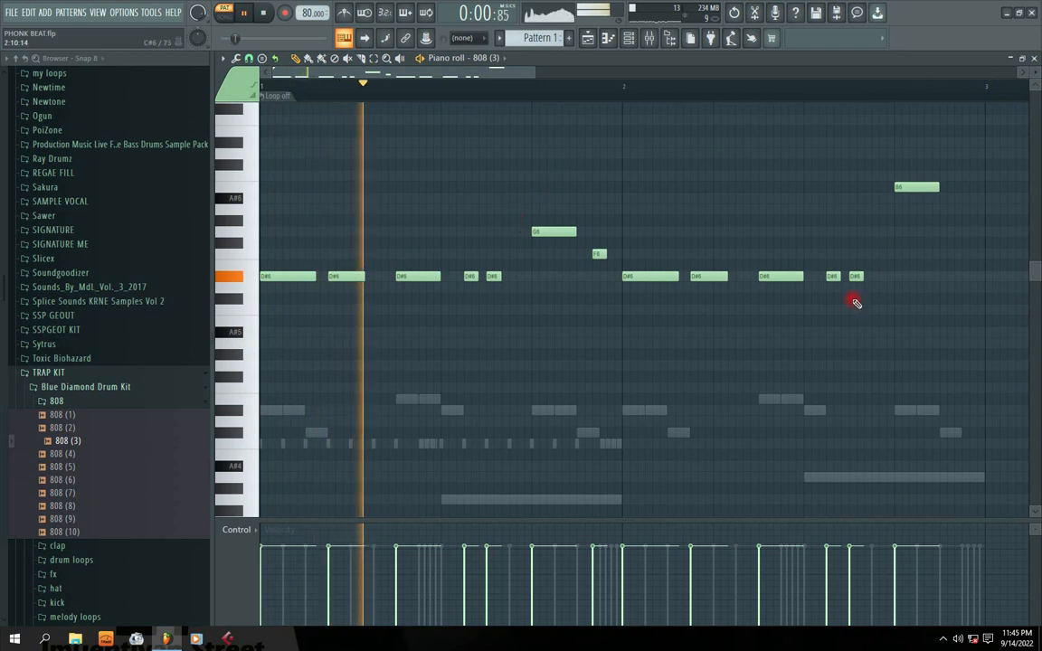
key(ctrl+Down)
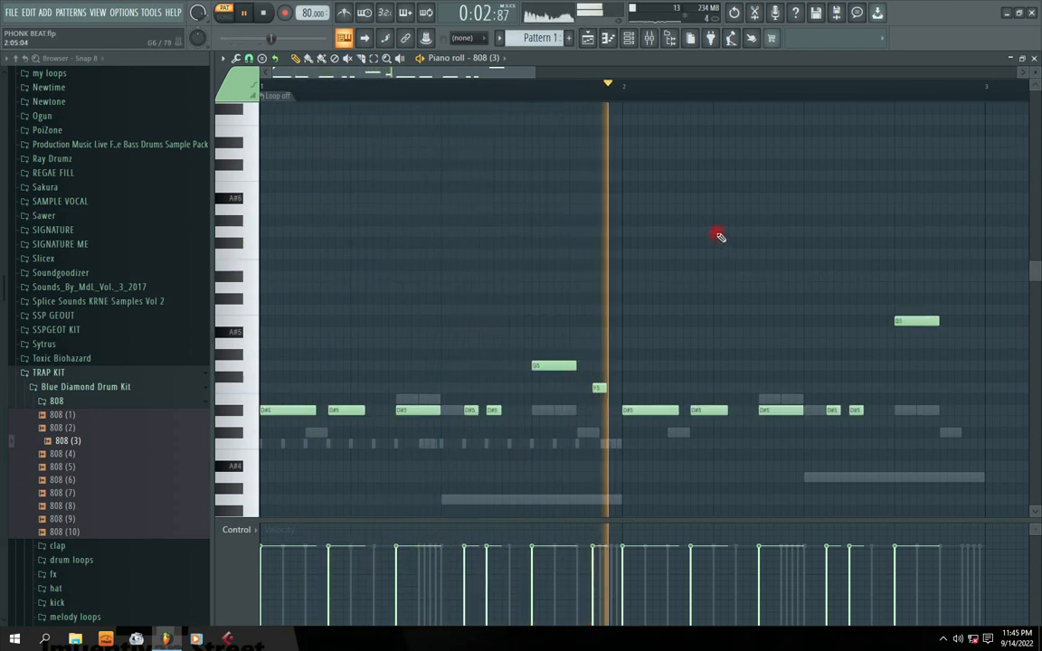
Shift the short F5 note slightly later in bar 1 and add a short G5 note after the B5 near the end of bar 2
drag(593, 388, 599, 387)
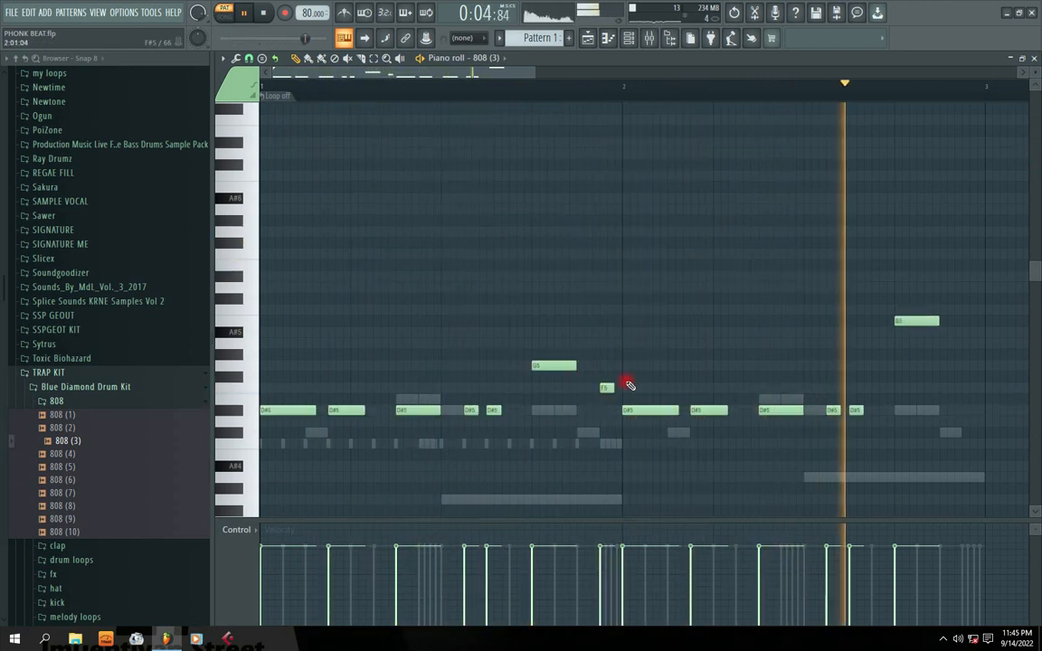
click(938, 309)
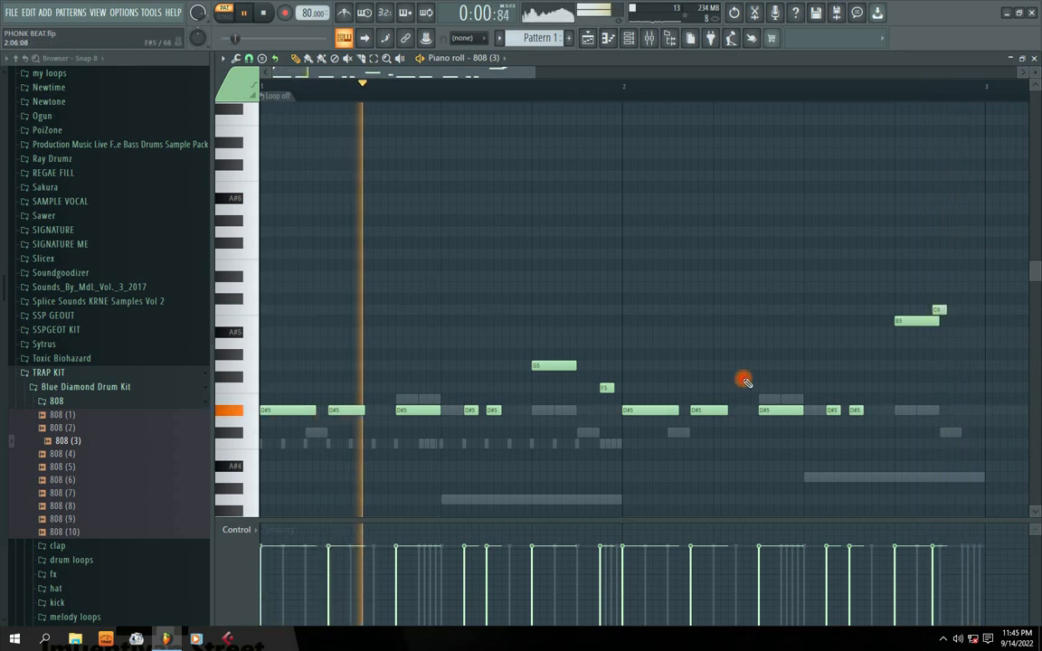
right_click(938, 309)
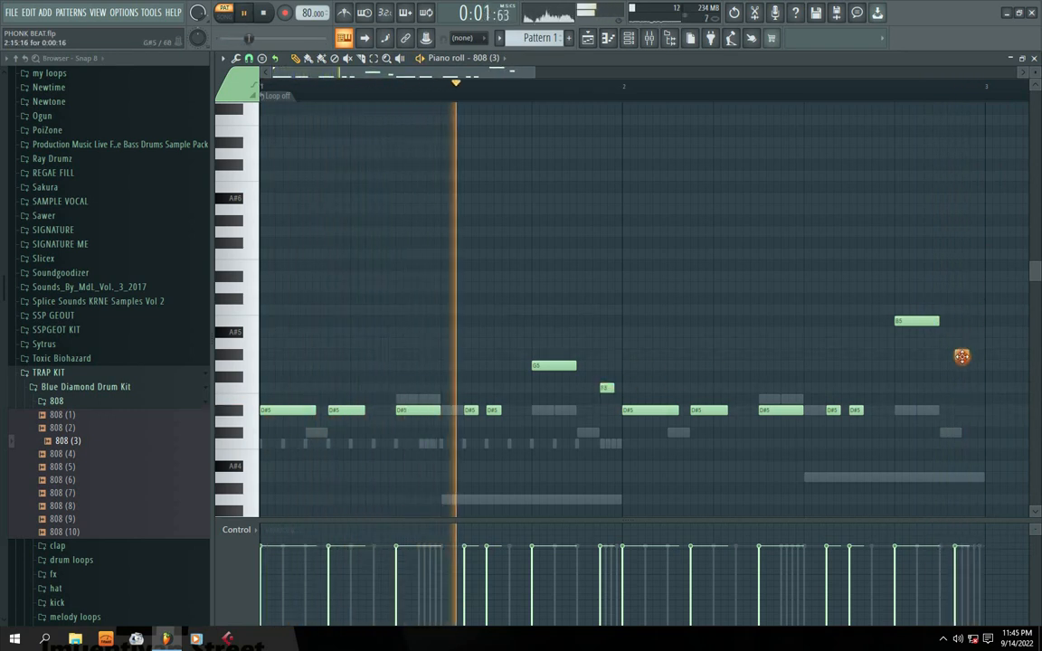
click(960, 367)
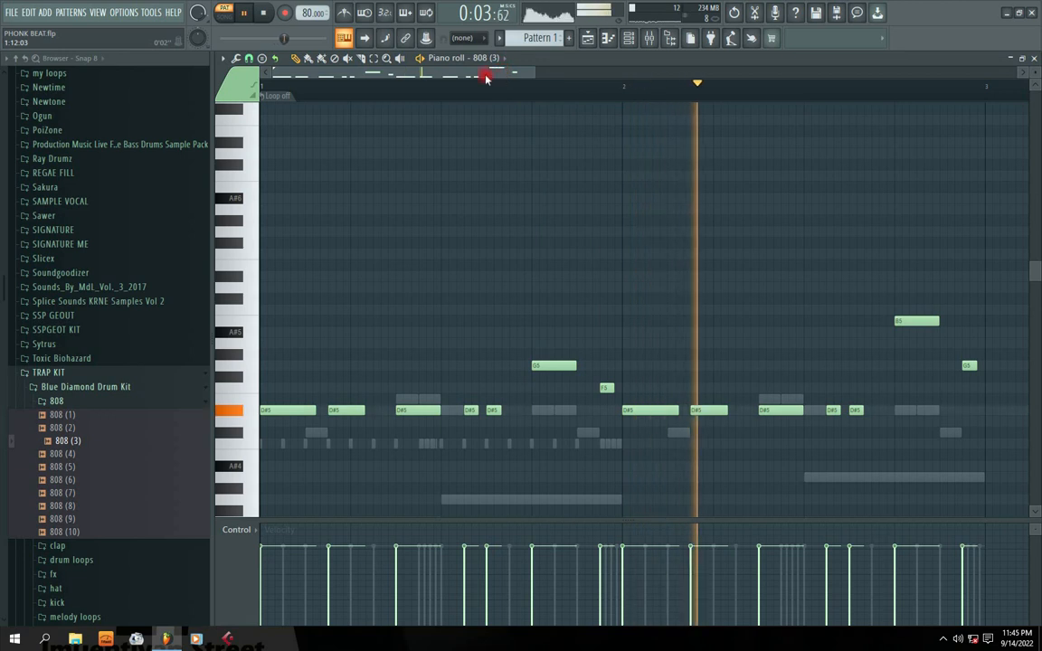
drag(486, 74, 578, 69)
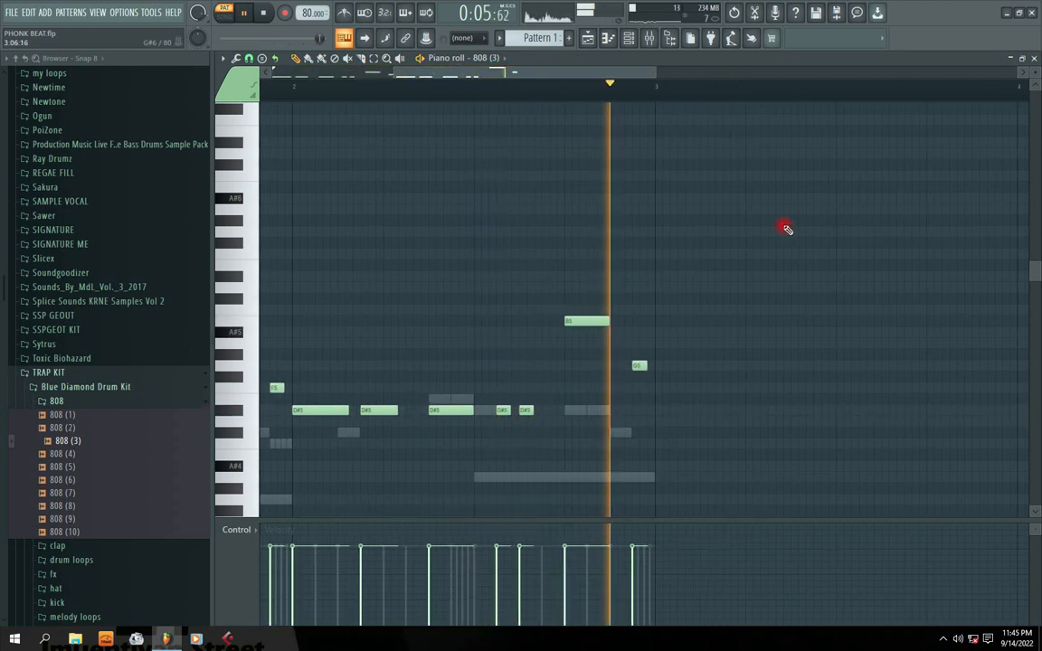
click(1034, 59)
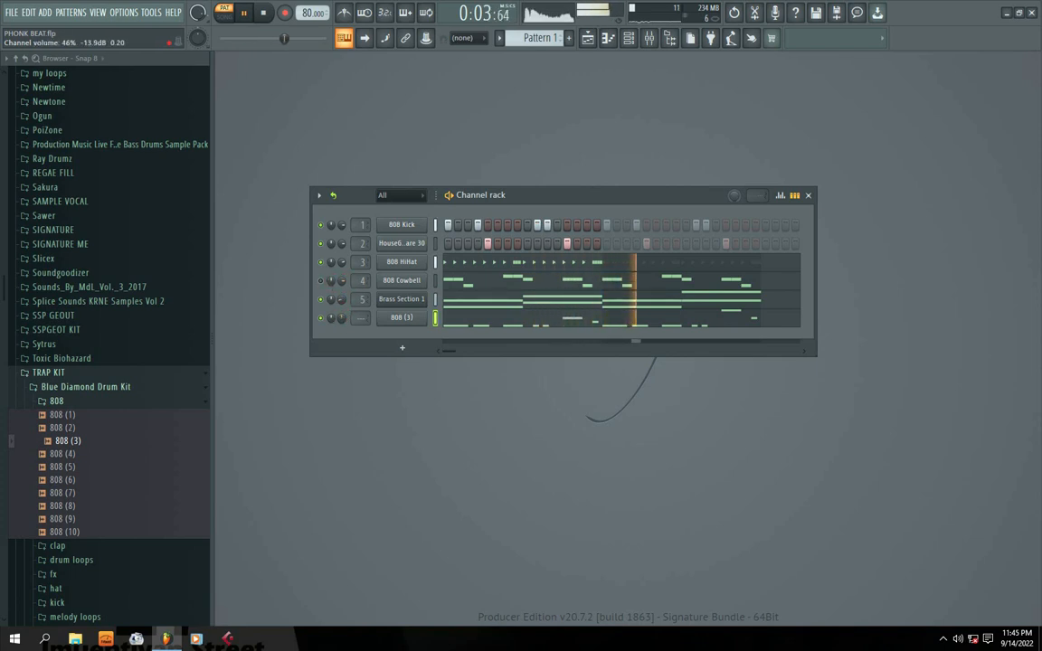
Reposition the channel rack, save the project and stop playback
drag(542, 195, 522, 207)
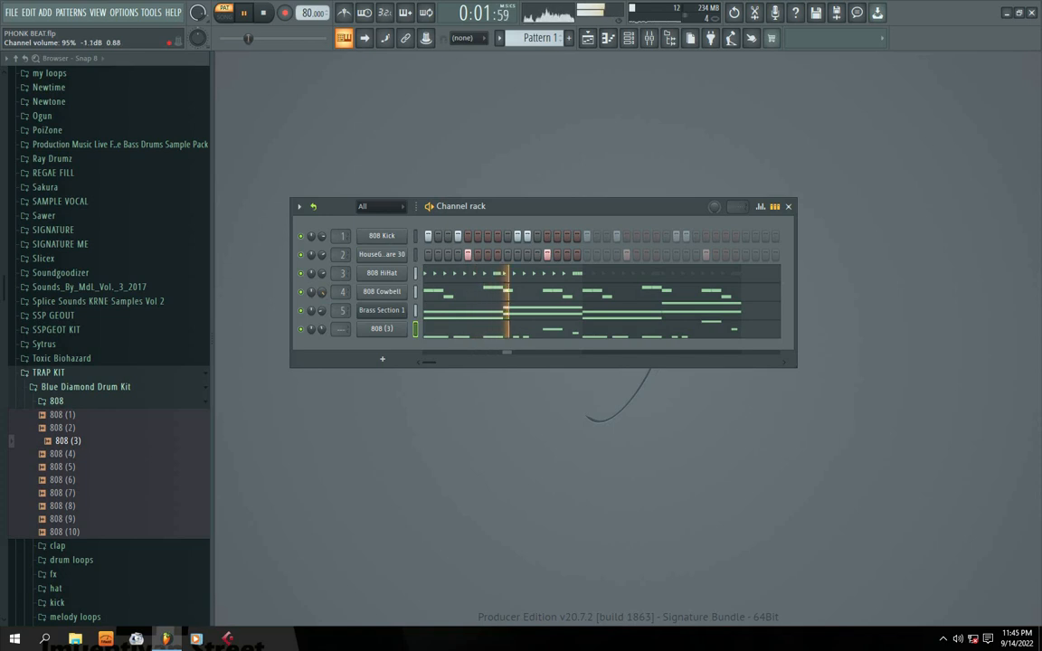
drag(515, 207, 527, 224)
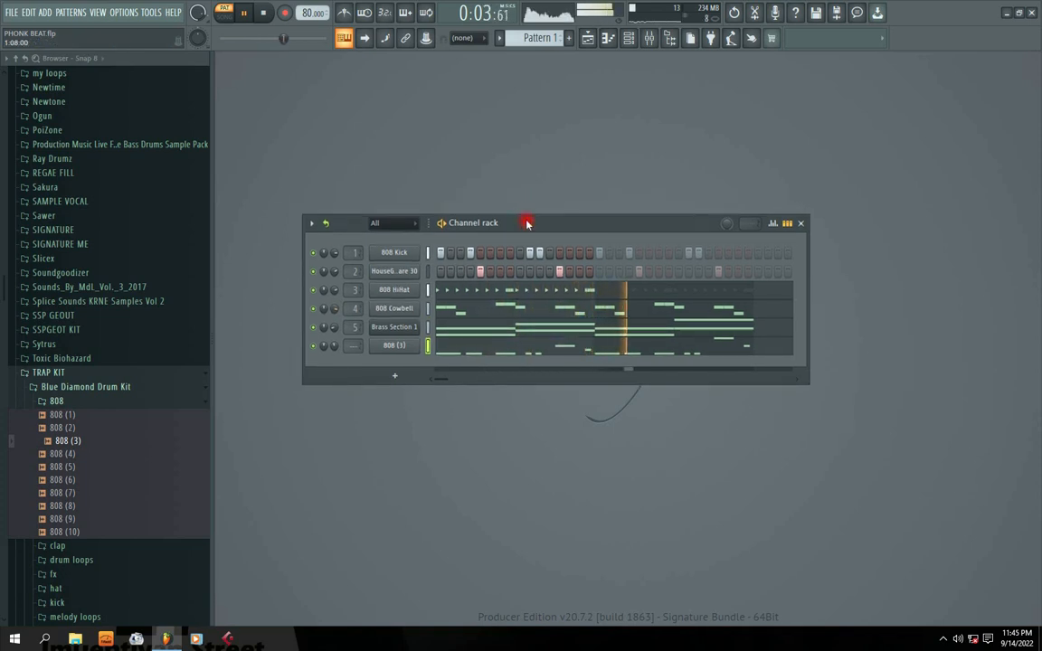
key(ctrl+s)
key(space)
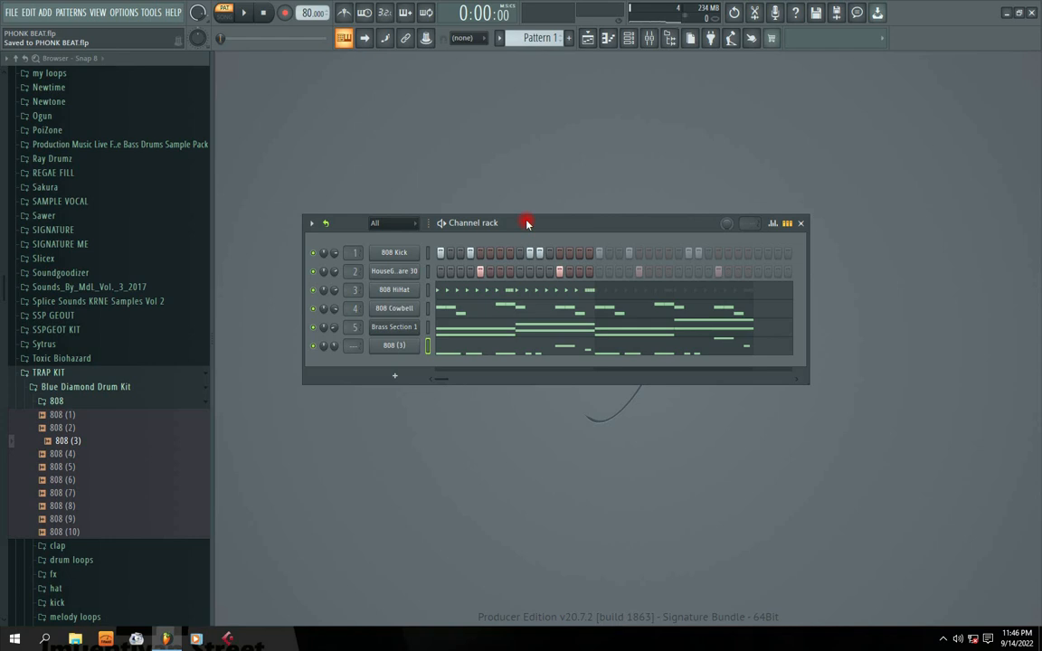
Play the full pattern while narrowing the browser and repositioning the channel rack, and stop playback
key(space)
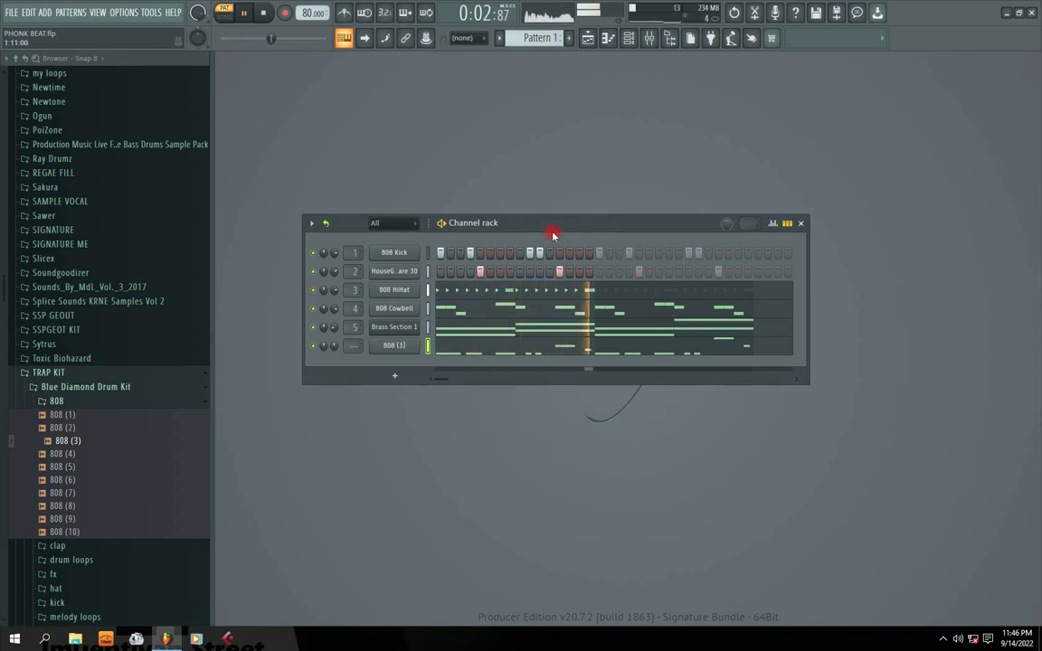
drag(553, 226, 530, 219)
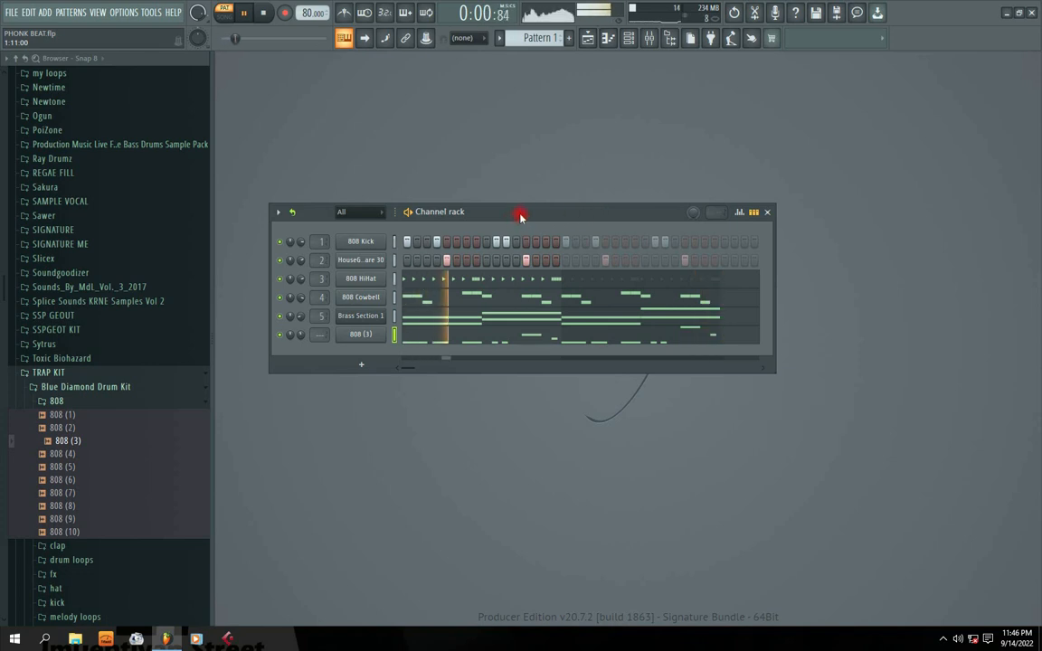
drag(521, 217, 550, 212)
drag(212, 339, 117, 339)
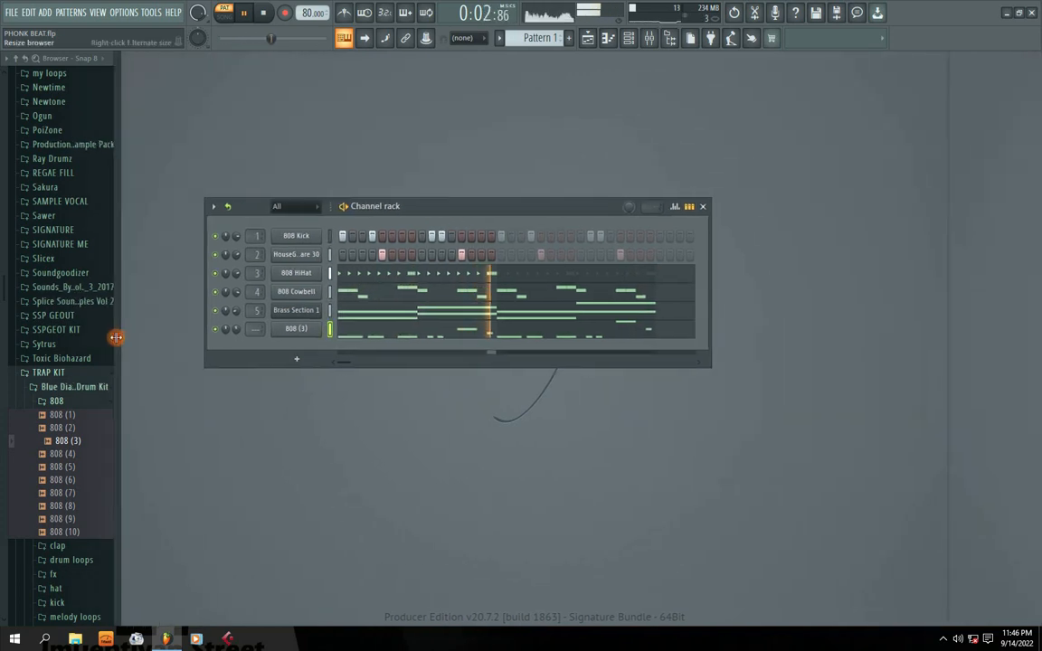
drag(402, 213, 430, 214)
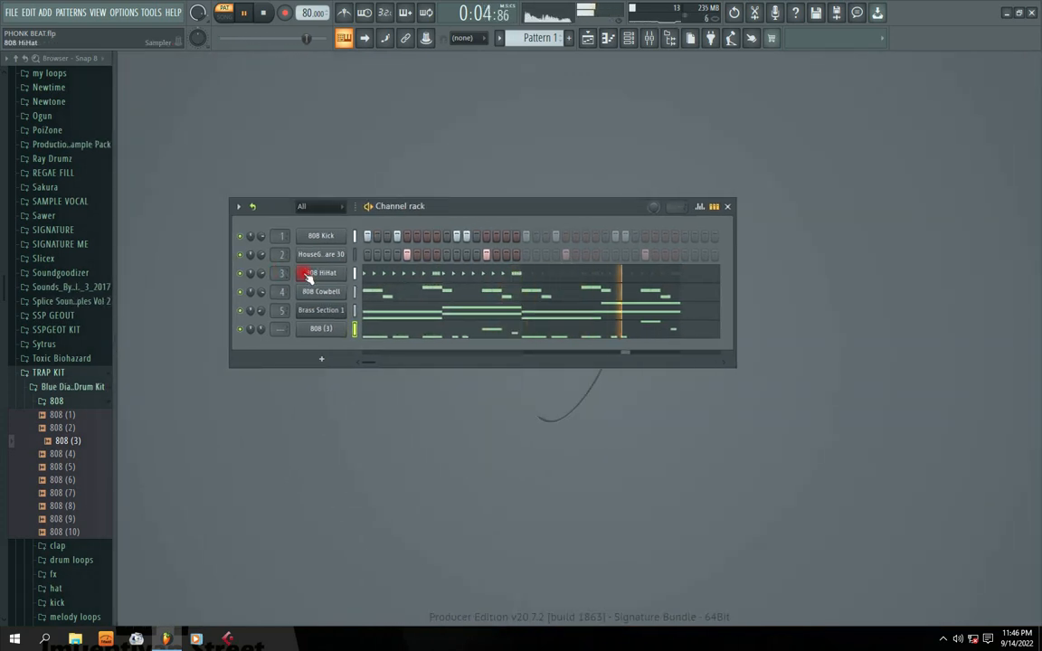
key(space)
click(943, 638)
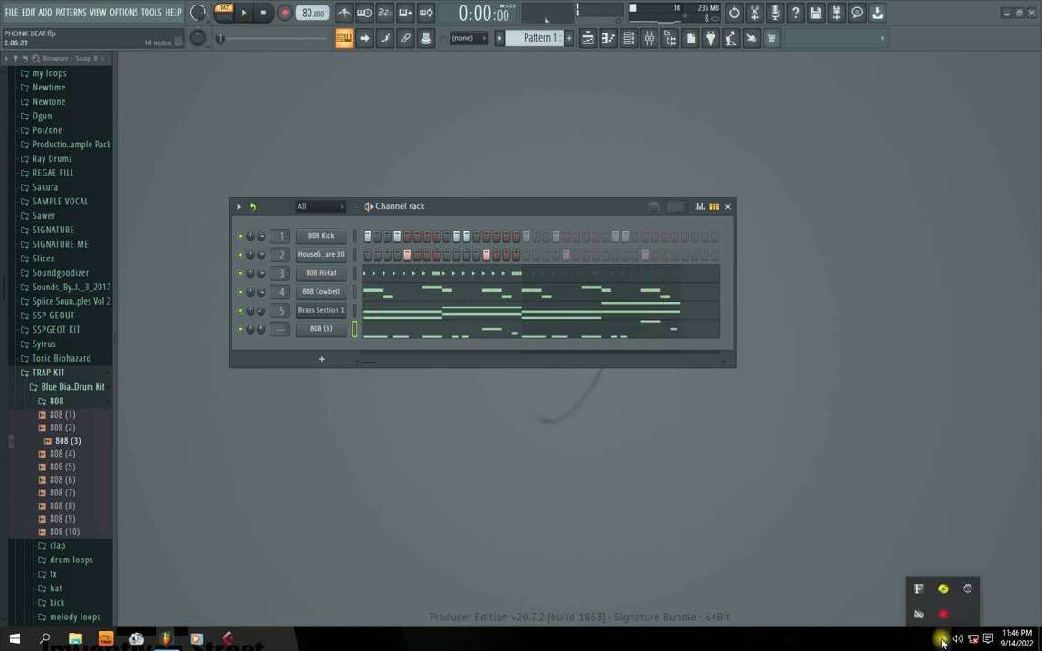
click(636, 496)
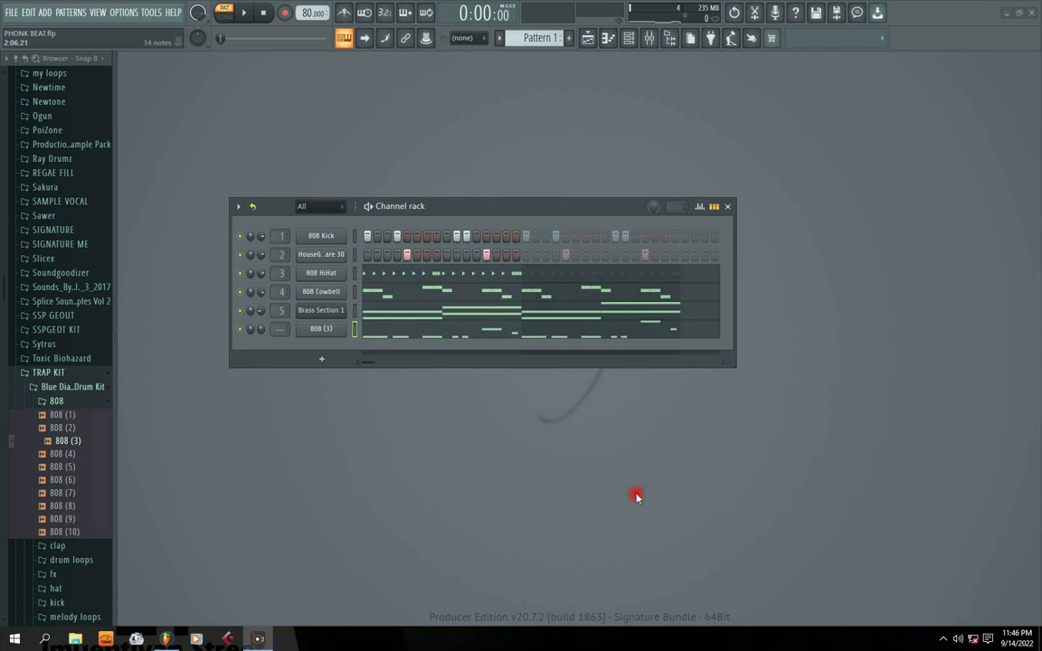